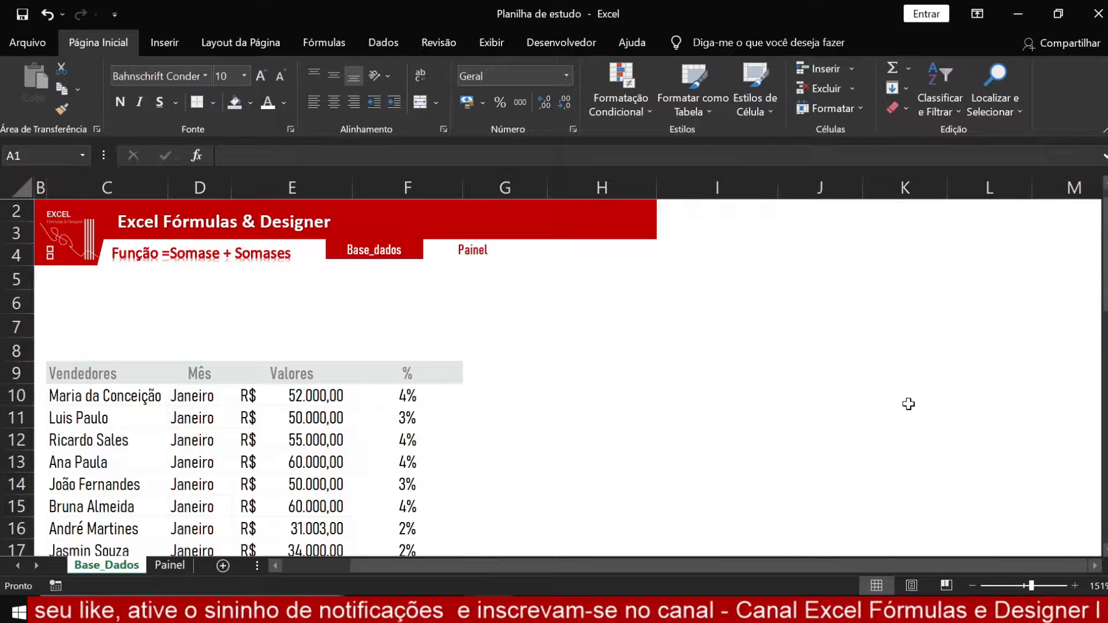
On the Painel sheet, choose the second listed salesperson for Vendedores in cell C8 of the Somase table
click(473, 259)
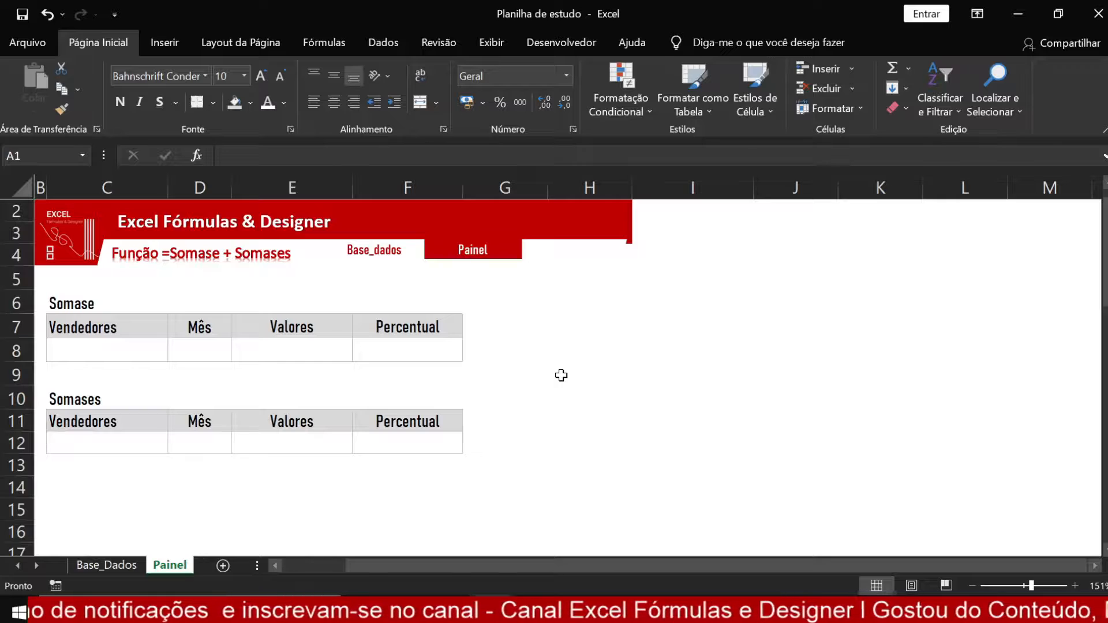
click(99, 350)
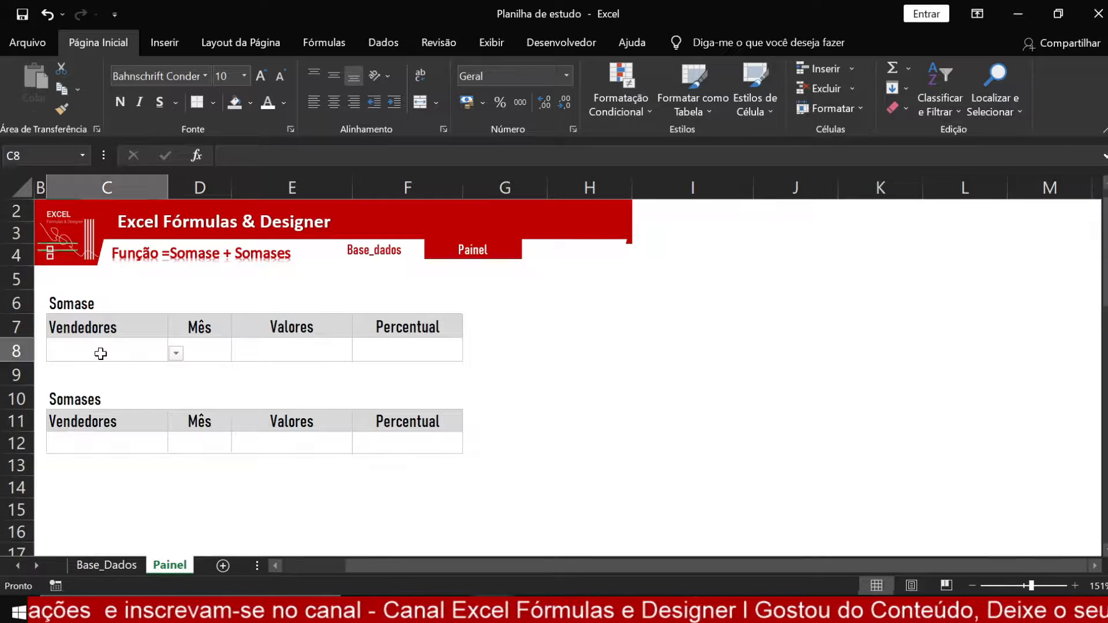
click(176, 354)
click(119, 391)
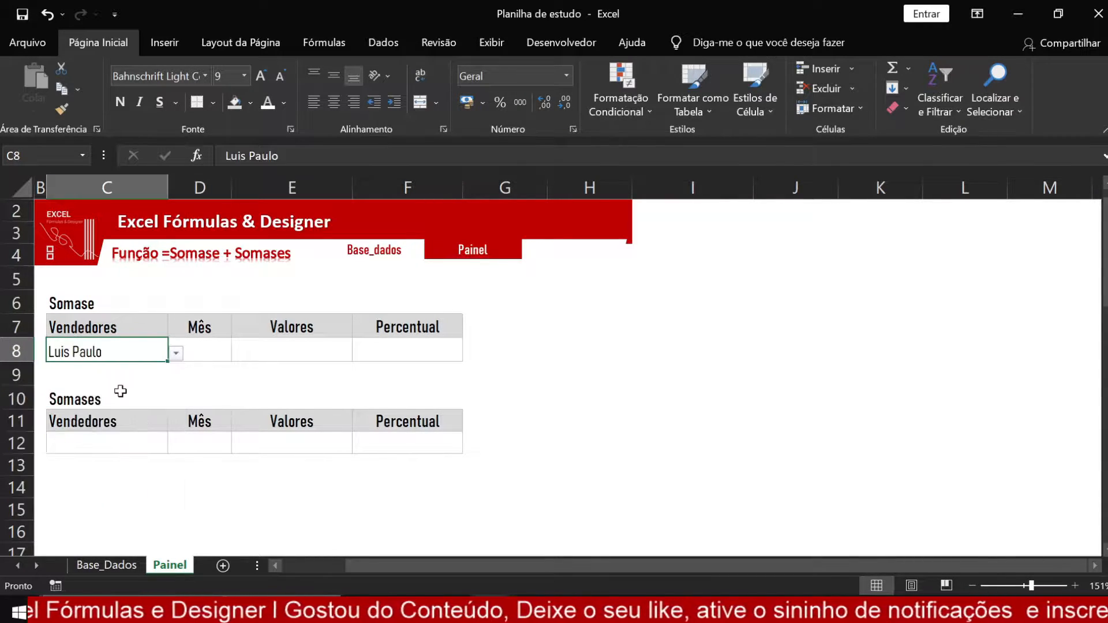
click(176, 354)
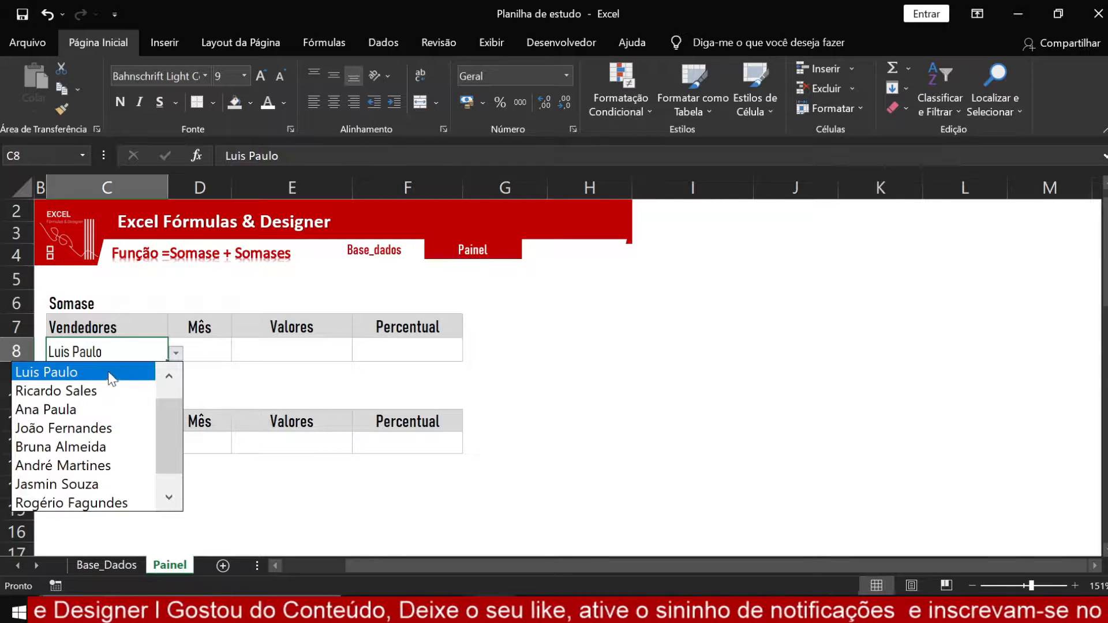
click(111, 378)
Set the Mês in cell D8 of the Somase table to Janeiro
click(213, 353)
click(239, 353)
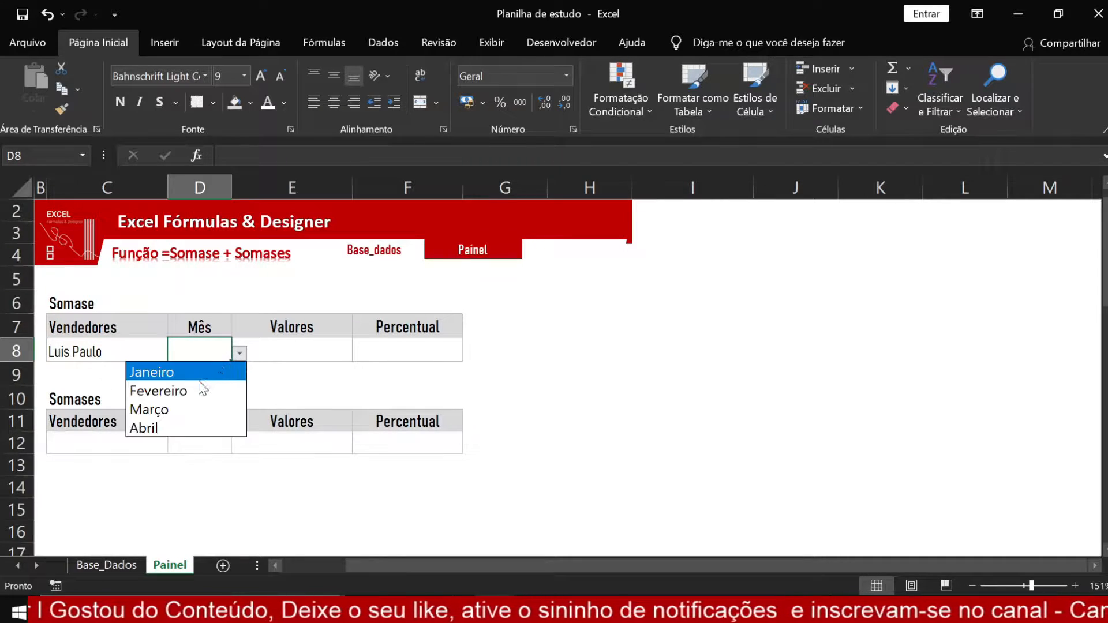
click(199, 391)
click(239, 354)
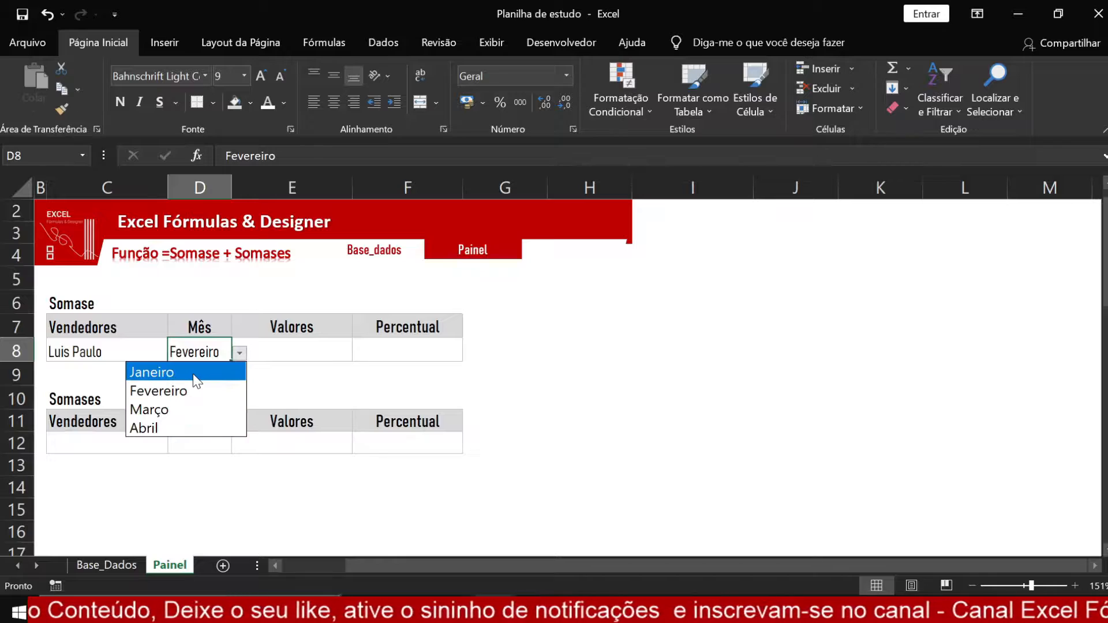
click(195, 375)
Fill the Somases table's row 12 with the second listed salesperson and the month Fevereiro
click(81, 442)
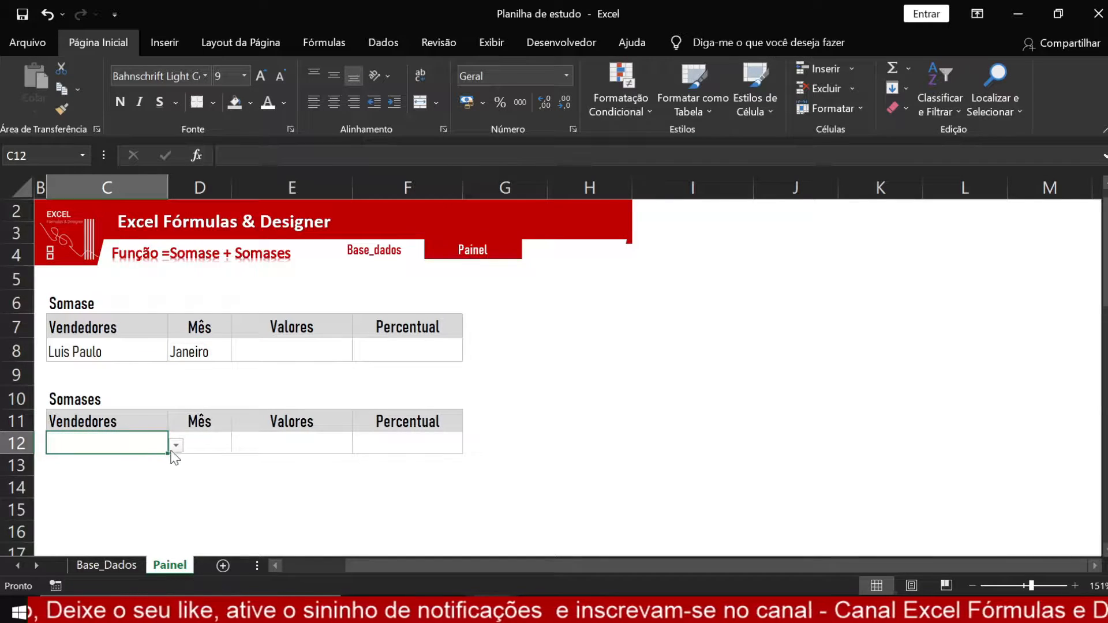
click(175, 446)
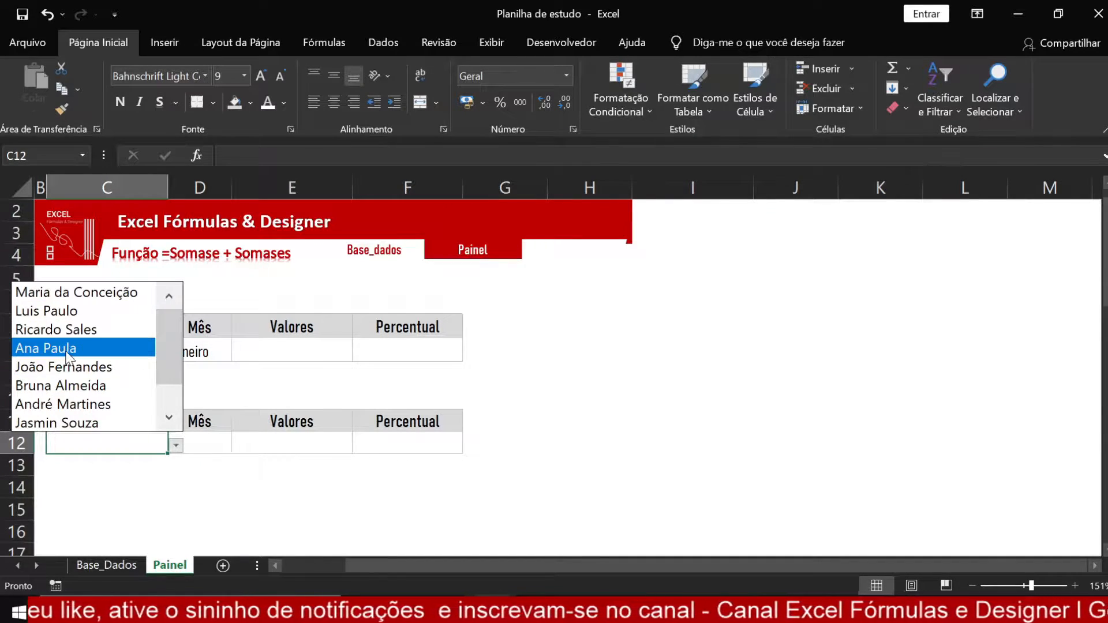
click(81, 312)
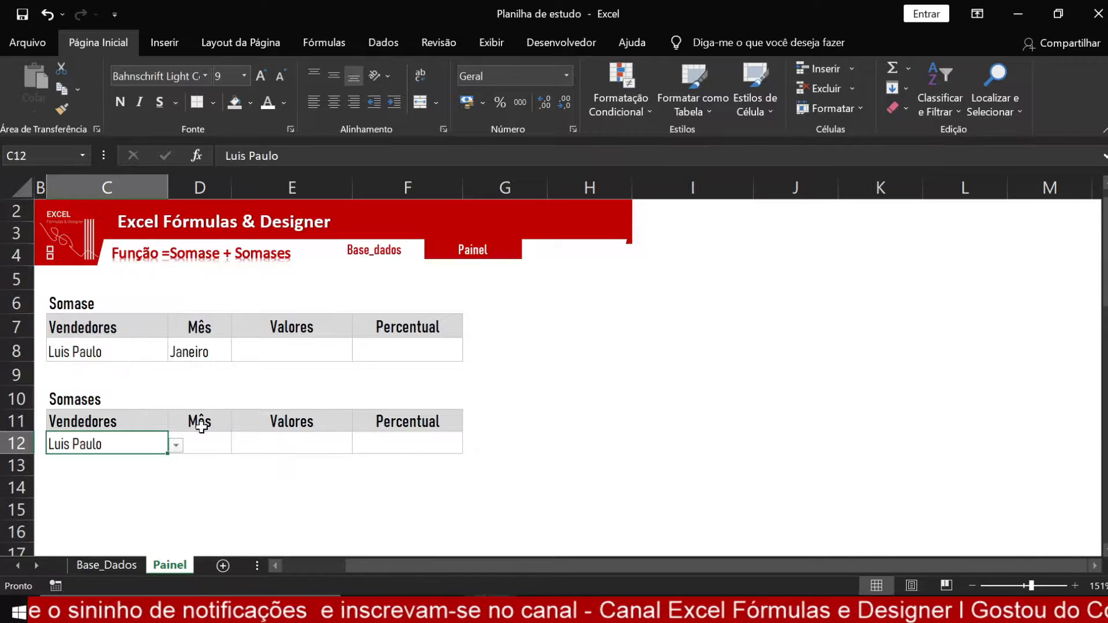
click(209, 442)
click(239, 446)
click(157, 476)
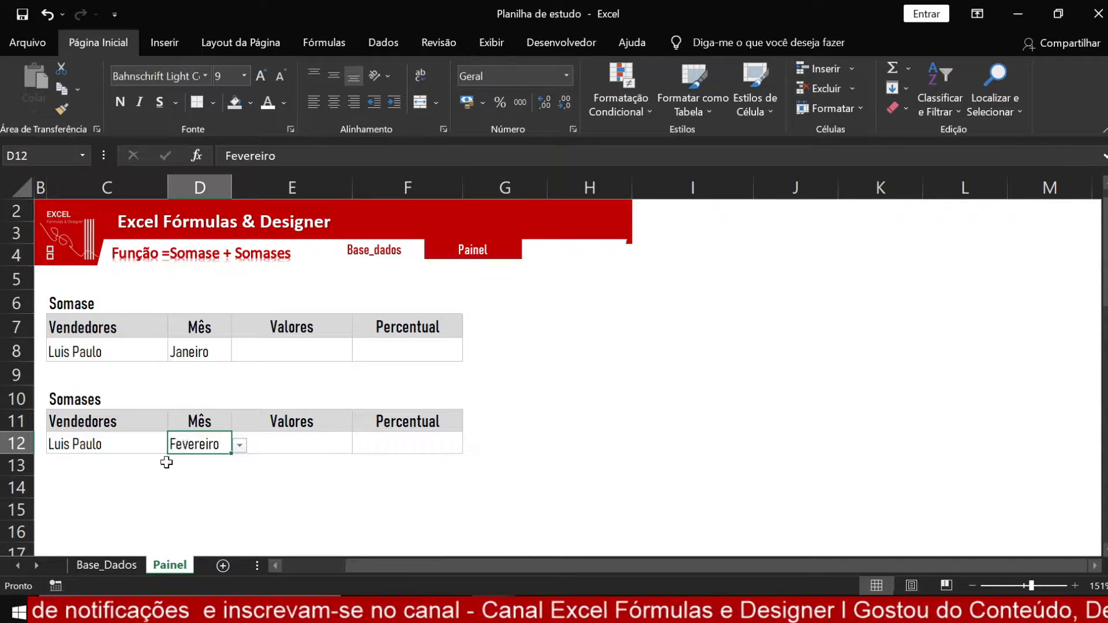
Begin a SOMASE formula in the Somase table's Valores cell E8, with Base_Dados!C9:F49 as the criteria range
click(291, 353)
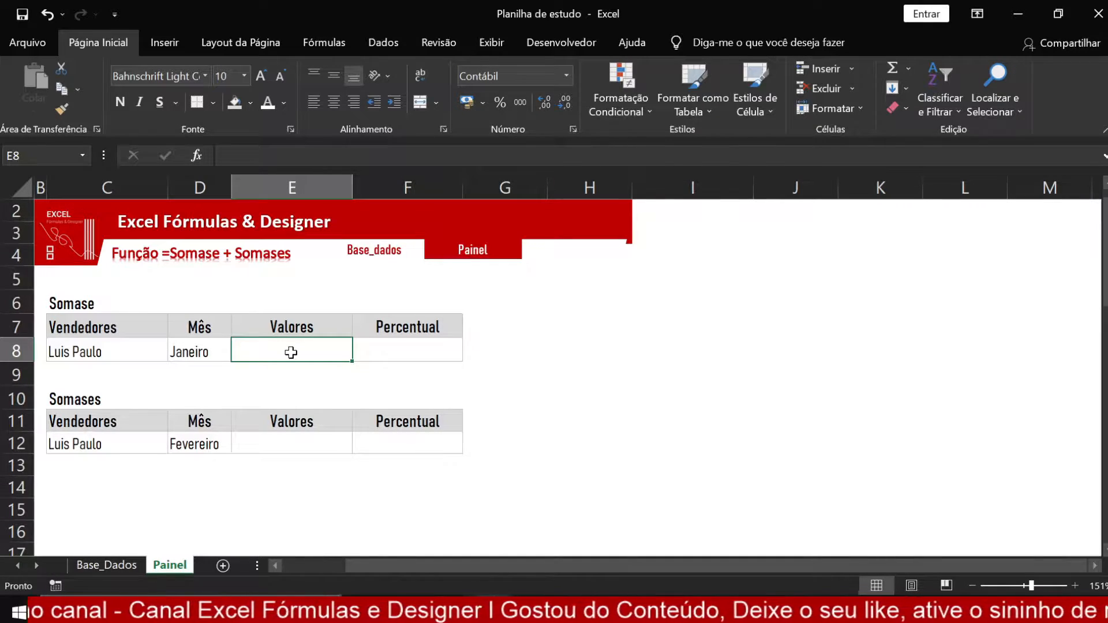
text(=)
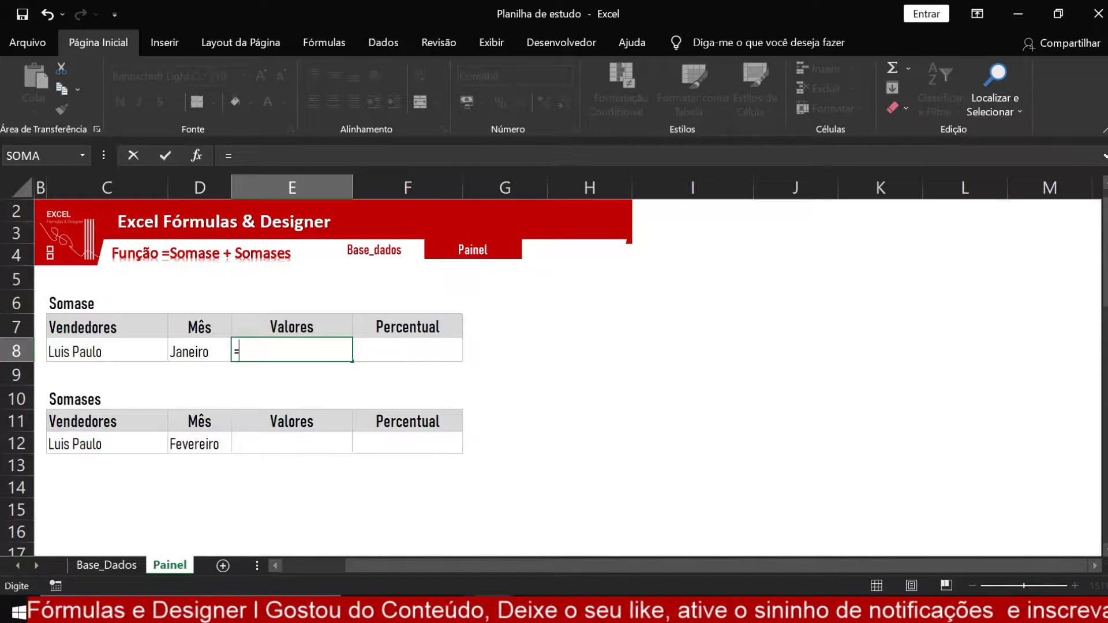
text(SOMASE()
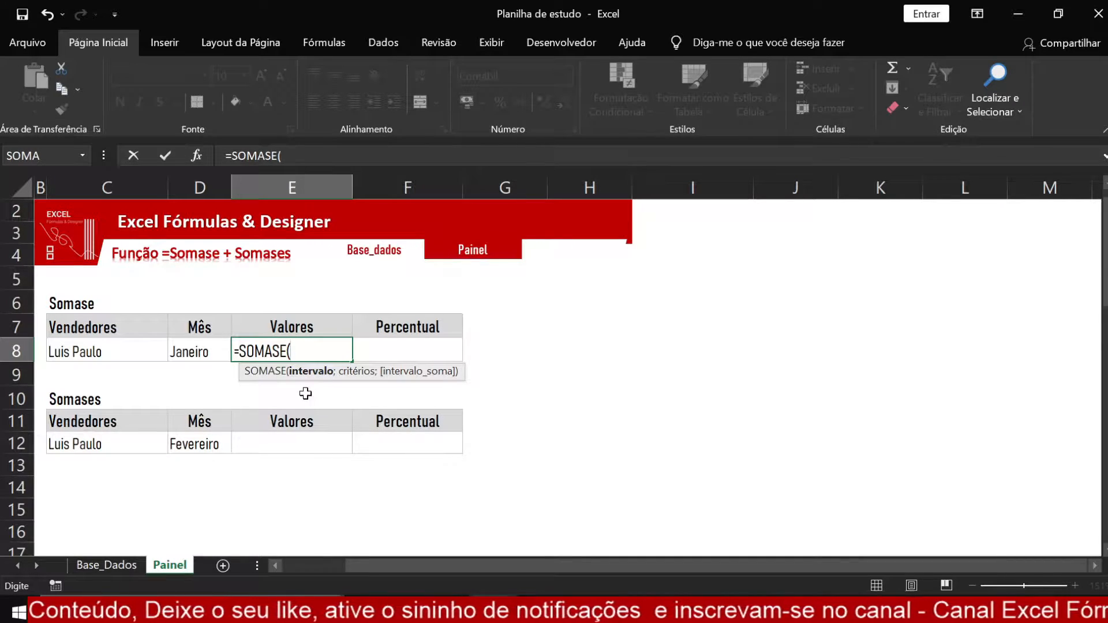
click(94, 565)
drag(54, 373, 429, 375)
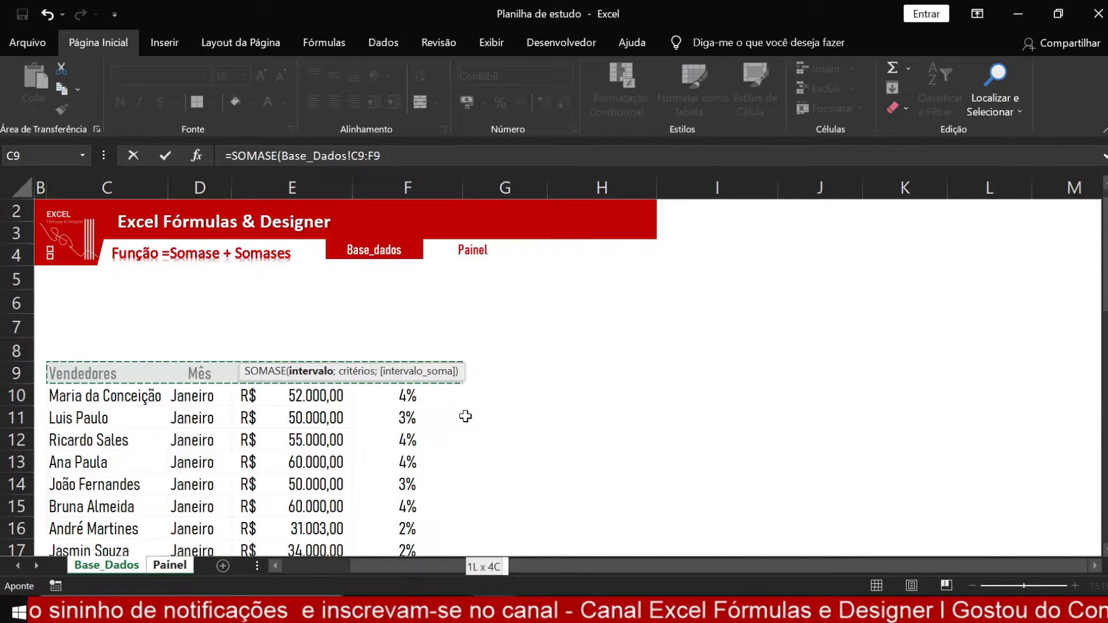
key(ctrl+shift+Down)
text(;)
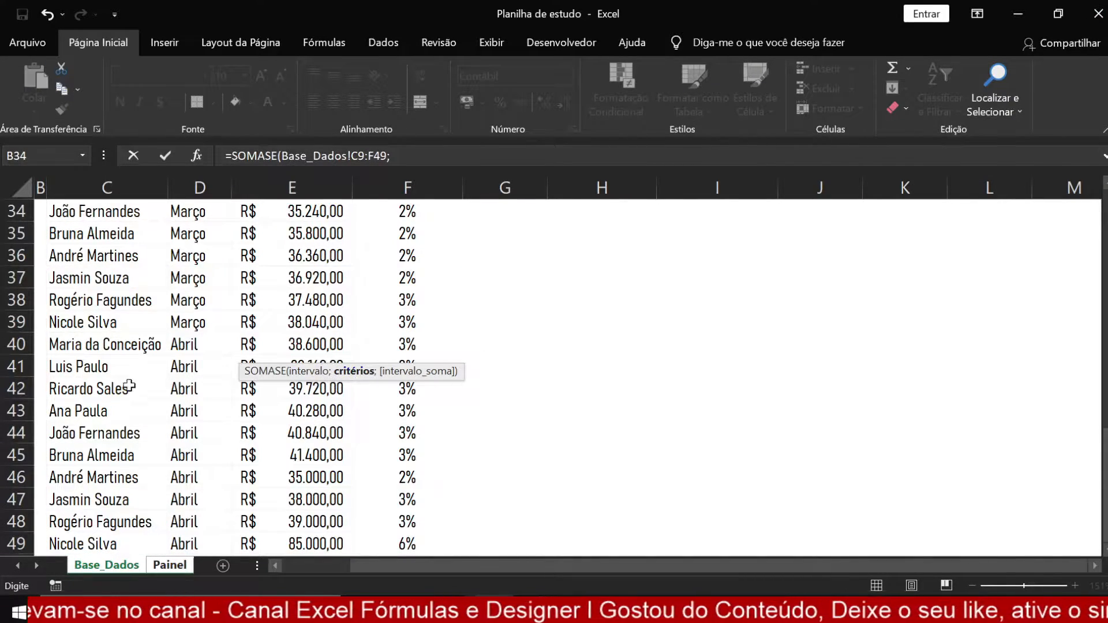
Add the salesperson cell C8 on the Painel sheet as the criterion of the SOMASE formula
scroll(135, 409, up, 1)
scroll(135, 409, up, 10)
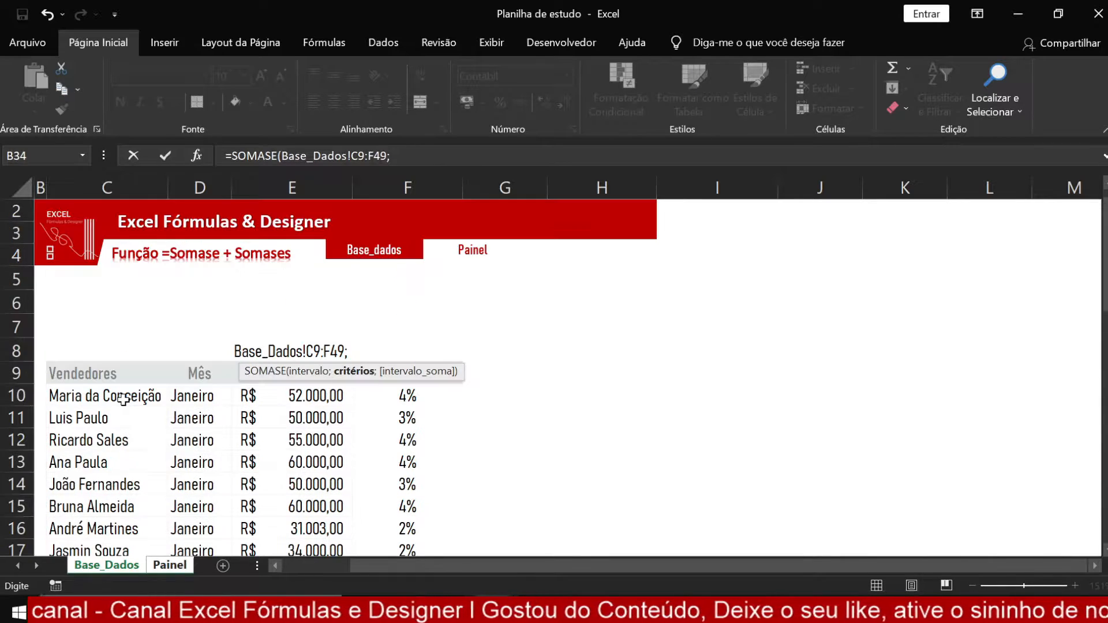
click(170, 565)
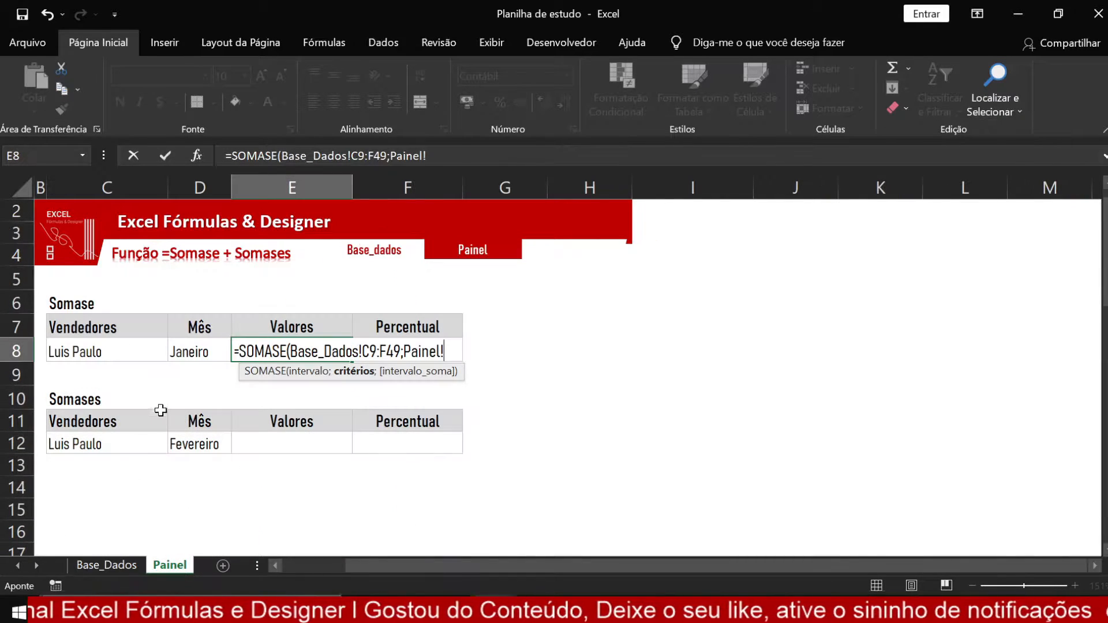
click(82, 351)
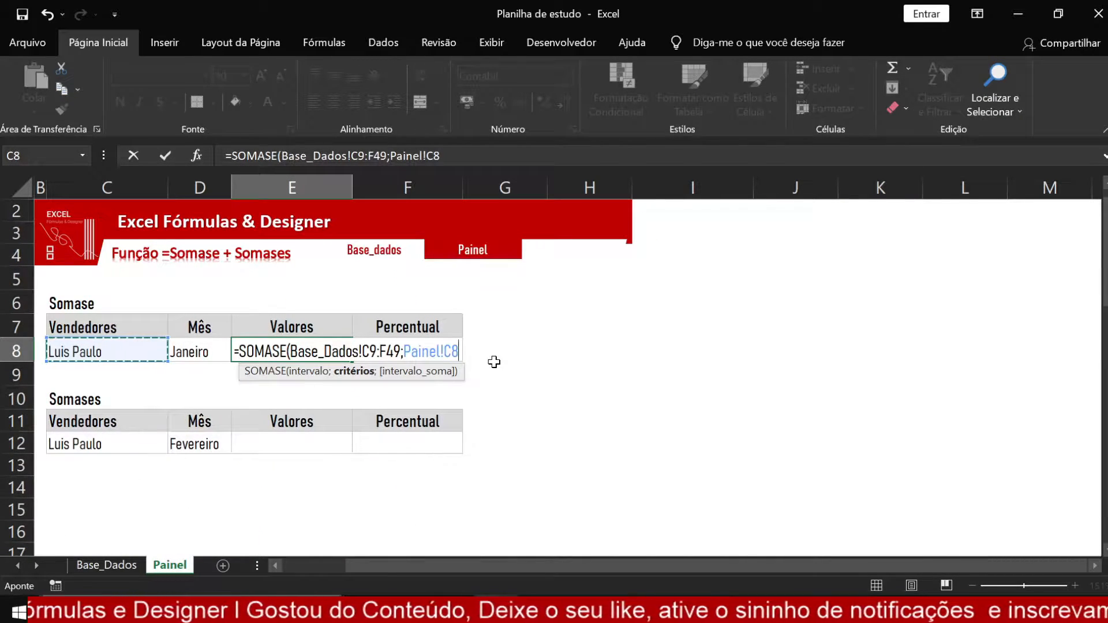
text(;)
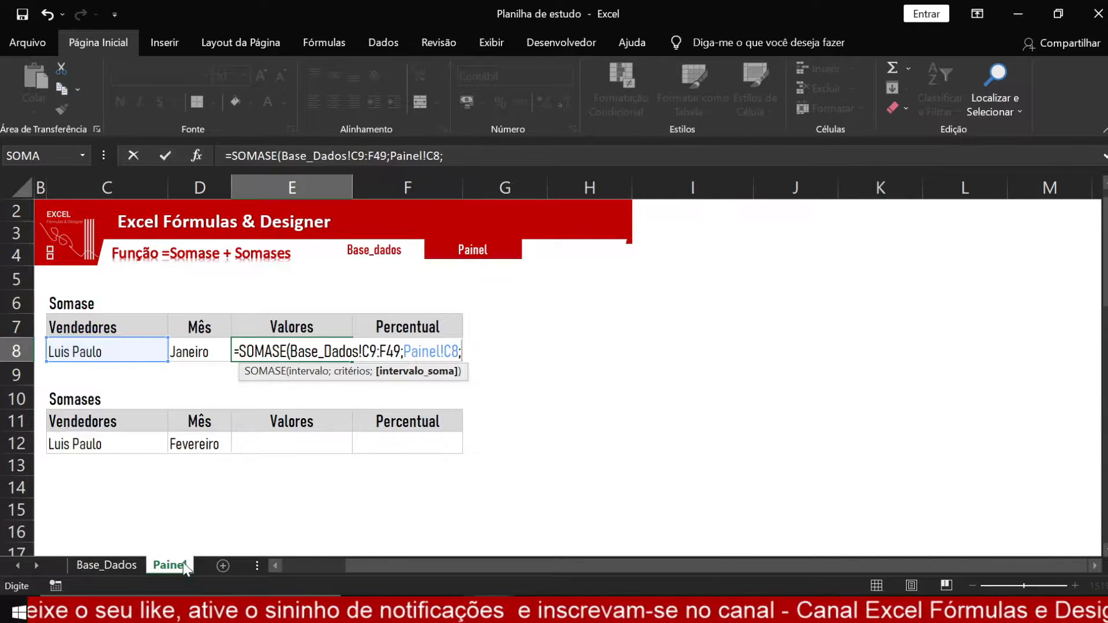
Use the Valores column Base_Dados!E9:E49 as the sum range and complete the SOMASE formula
click(107, 565)
drag(375, 378, 382, 325)
click(296, 373)
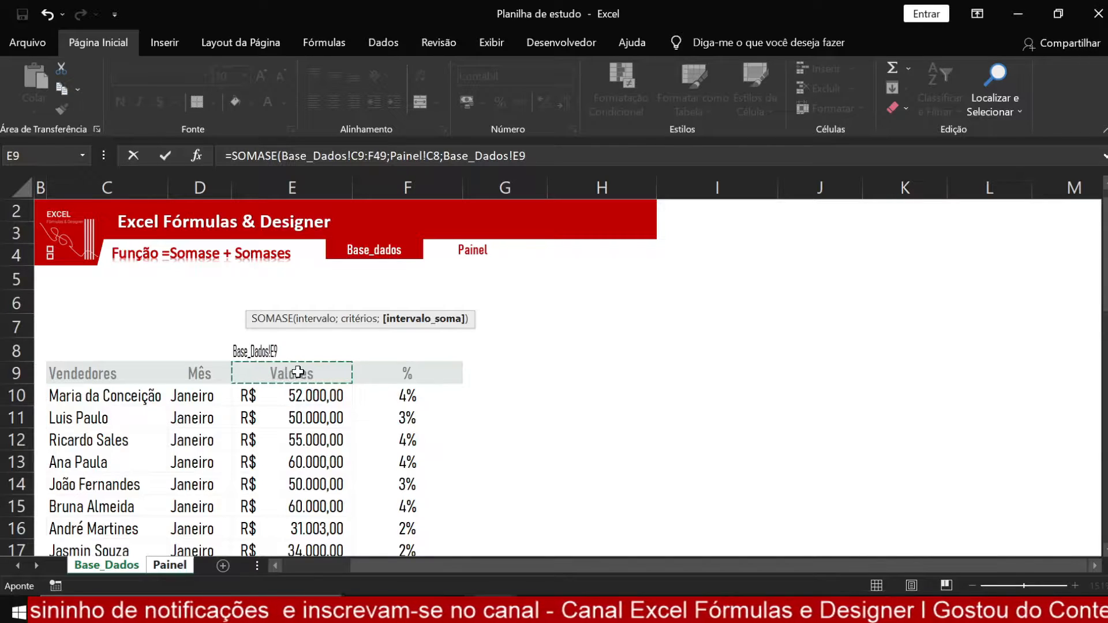
key(ctrl+shift+Down)
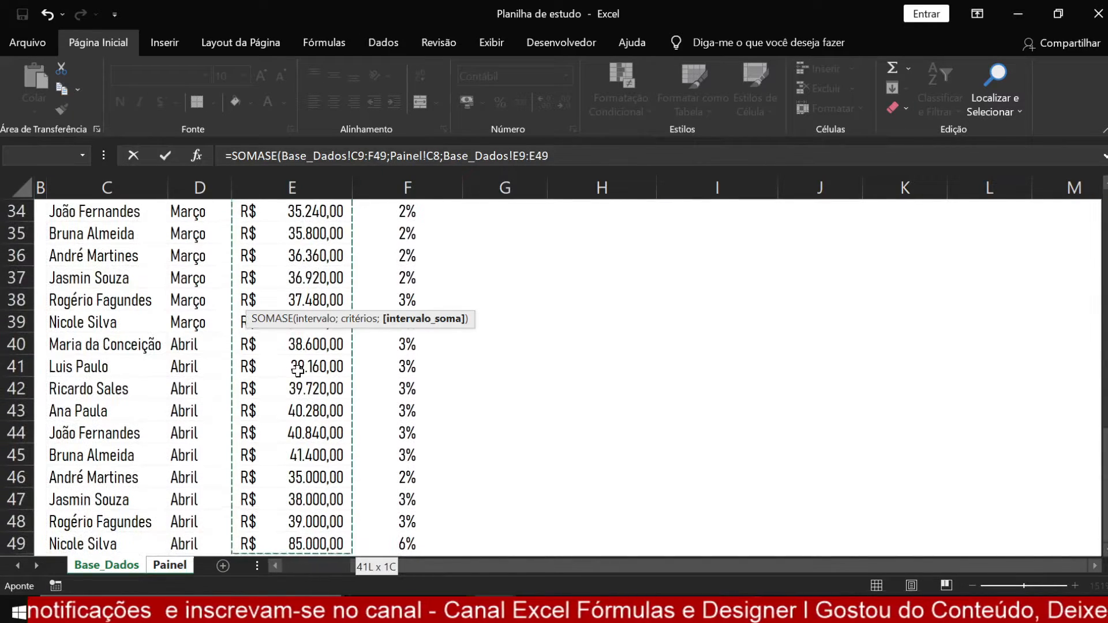
key(Return)
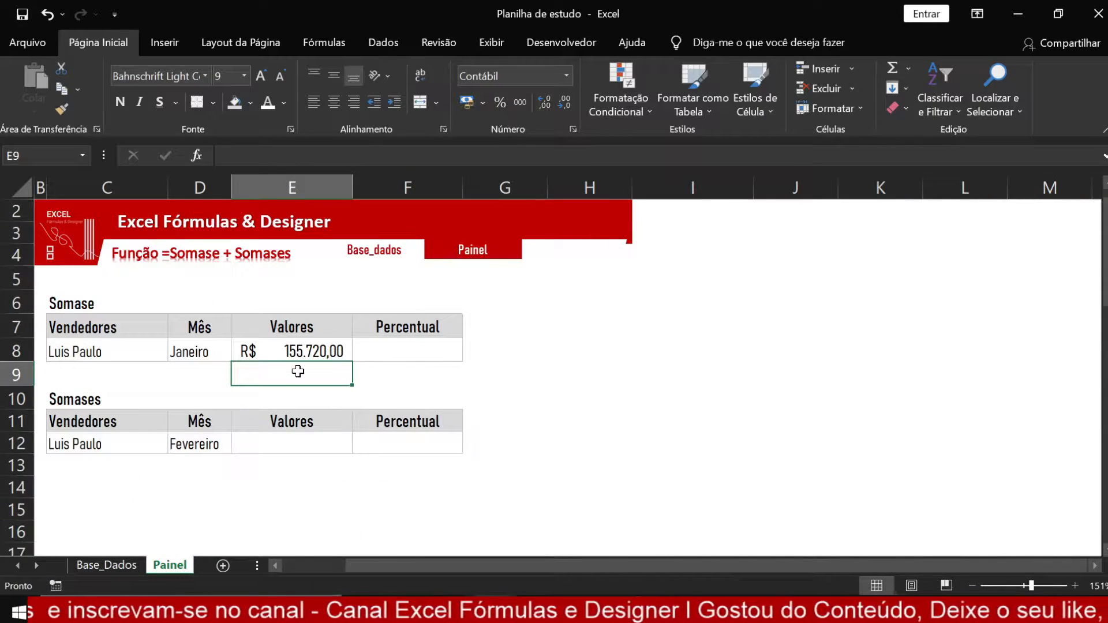
Test the SOMASE formula by choosing the third and the sixth listed salesperson in cell C8
click(154, 356)
click(176, 354)
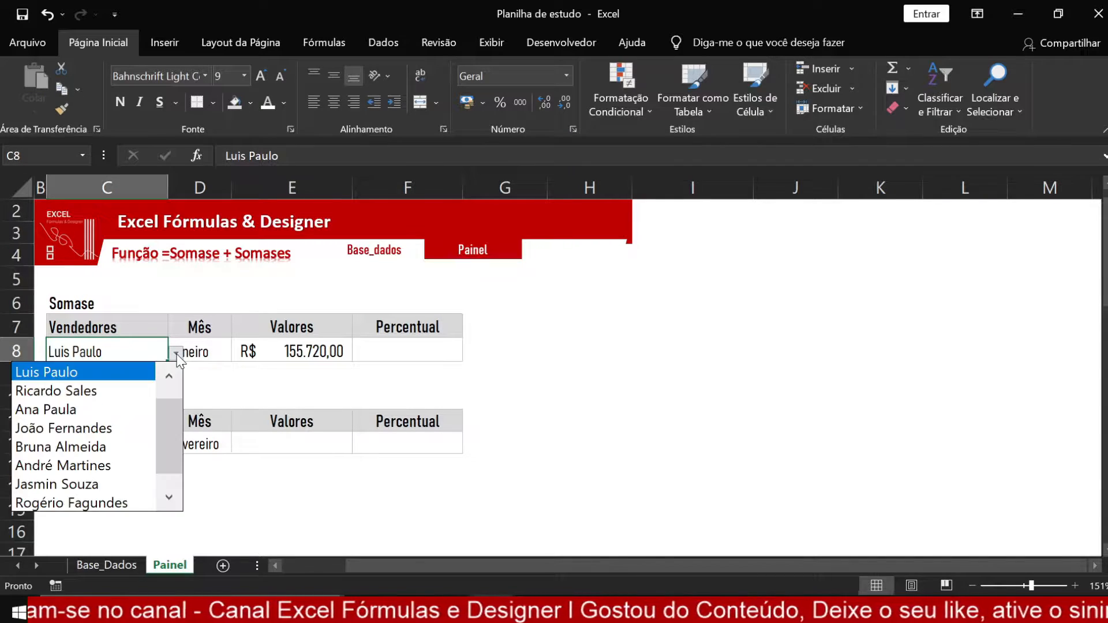
click(127, 395)
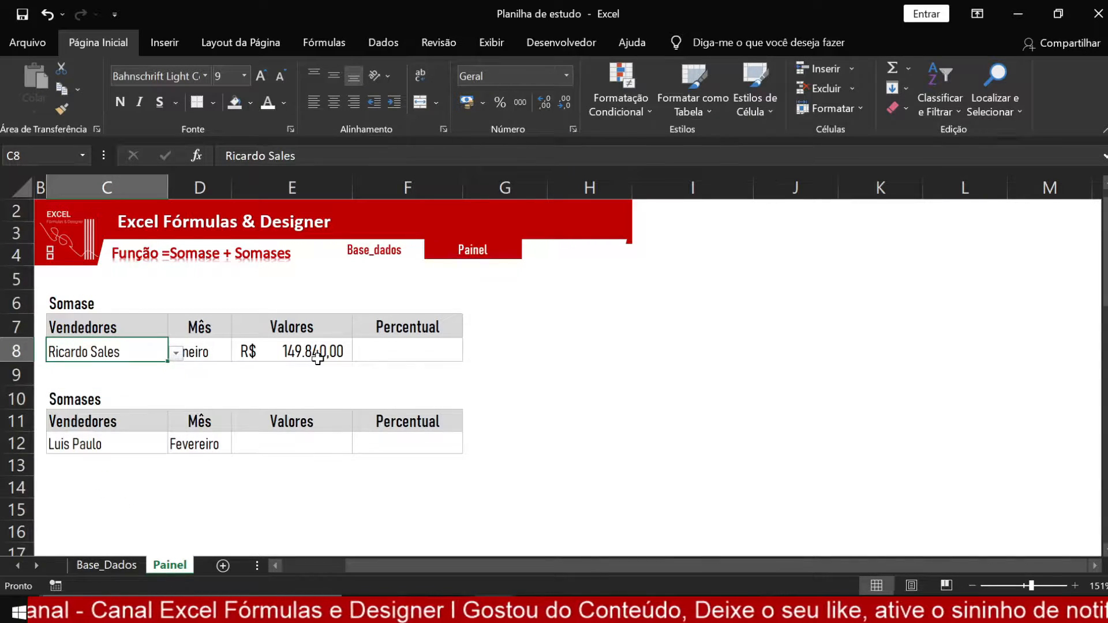
click(335, 357)
click(157, 352)
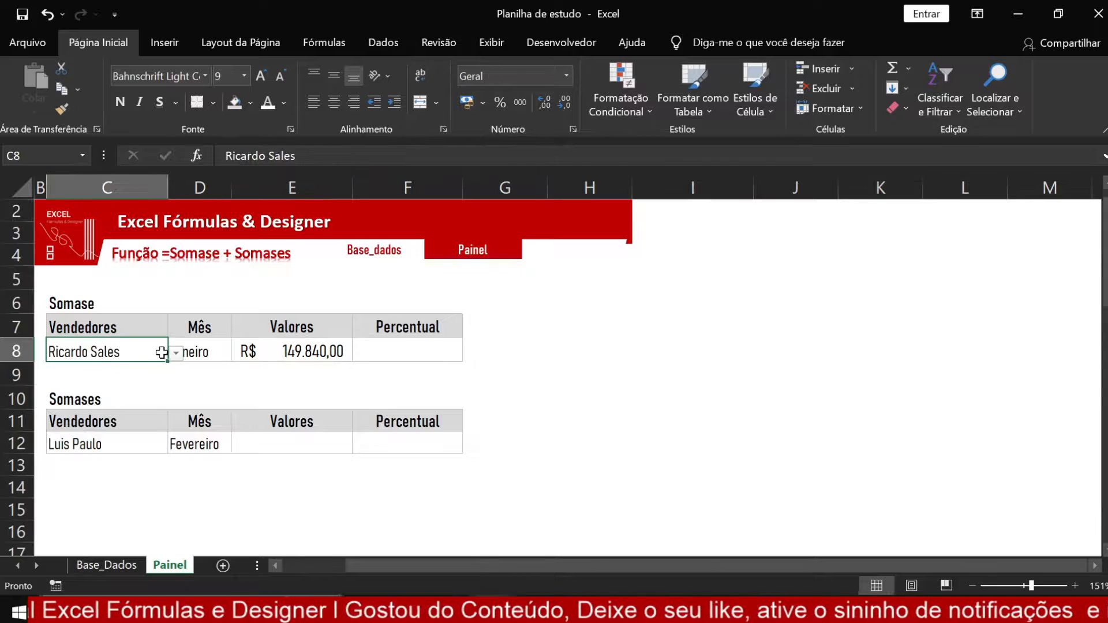
click(176, 353)
click(121, 427)
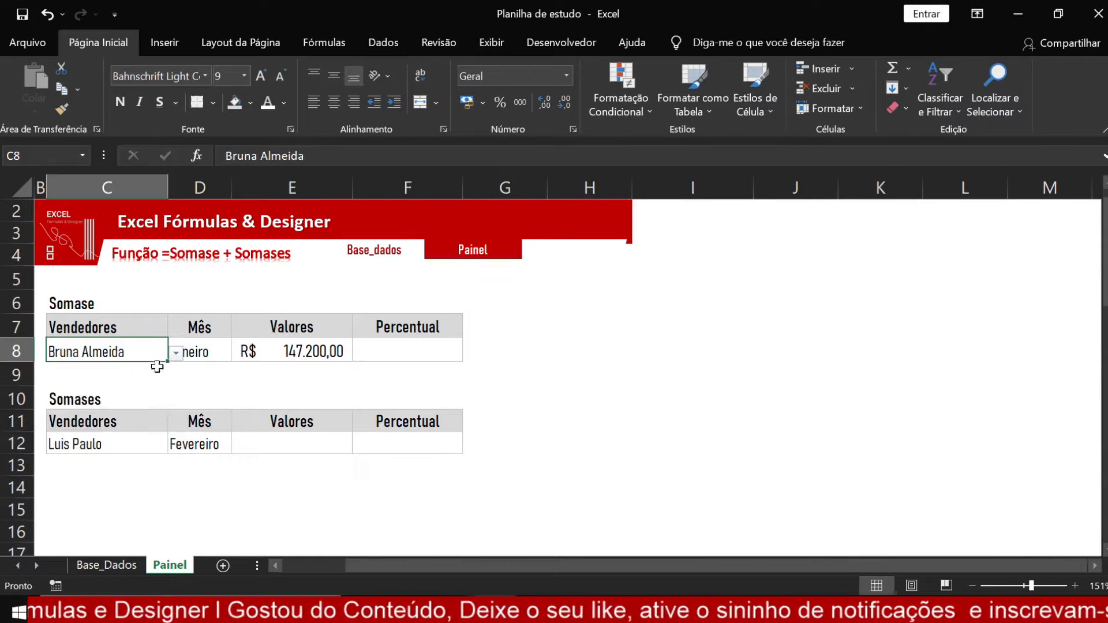
Set the salesperson in cell C8 to the first name in the list and check the formula in E8
click(176, 353)
scroll(166, 412, up, 1)
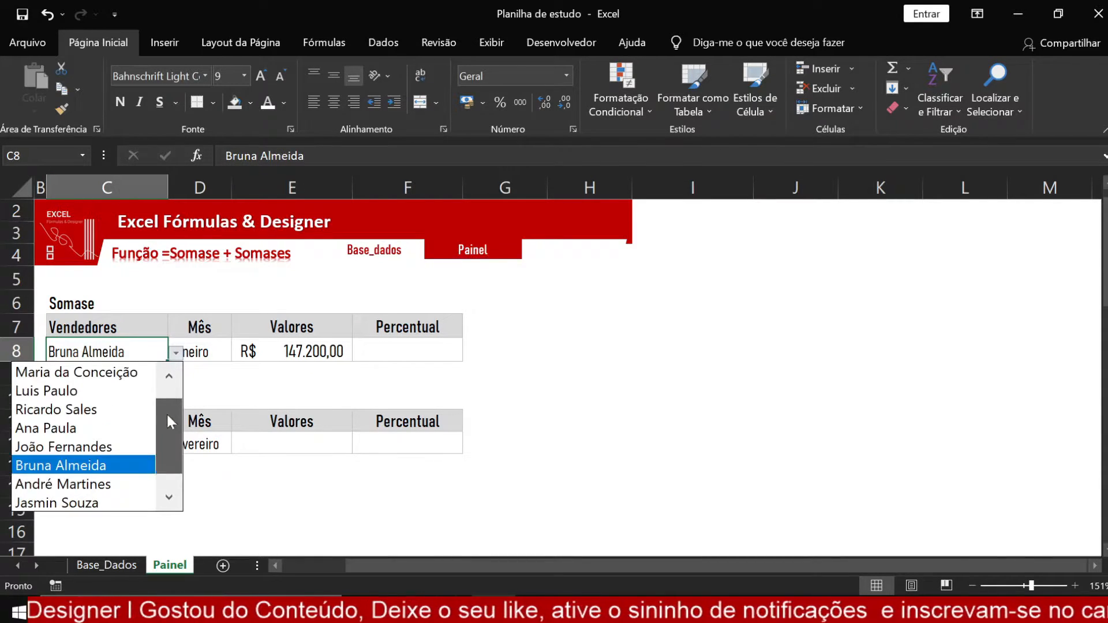
click(110, 372)
click(327, 351)
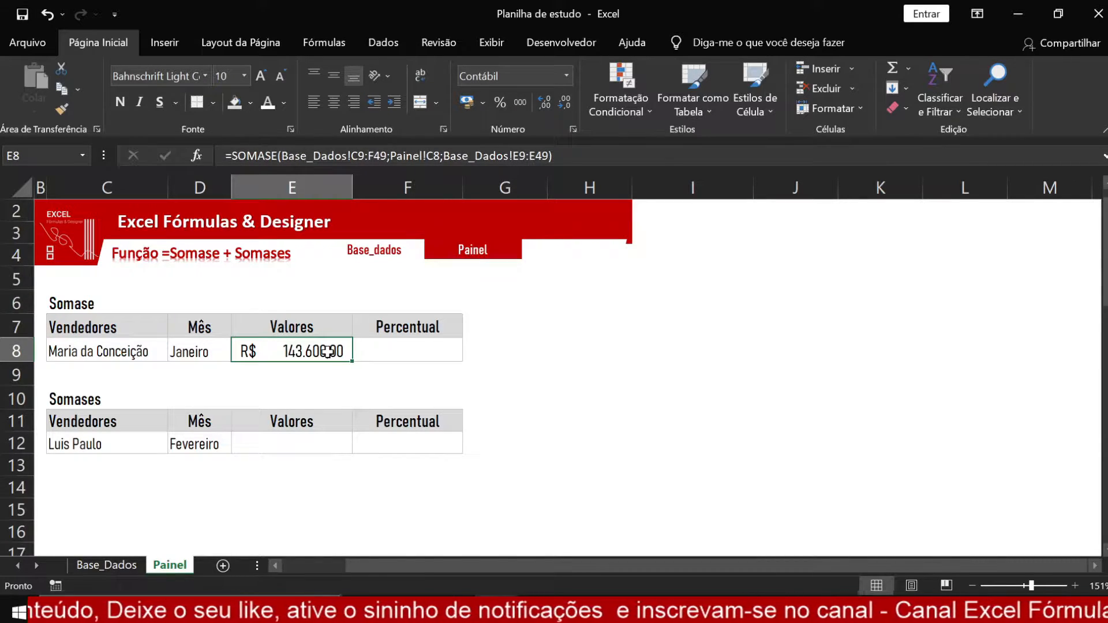
Examine the month options for cell D8 without changing the month, and compare them with the criteria in E8's formula
click(113, 354)
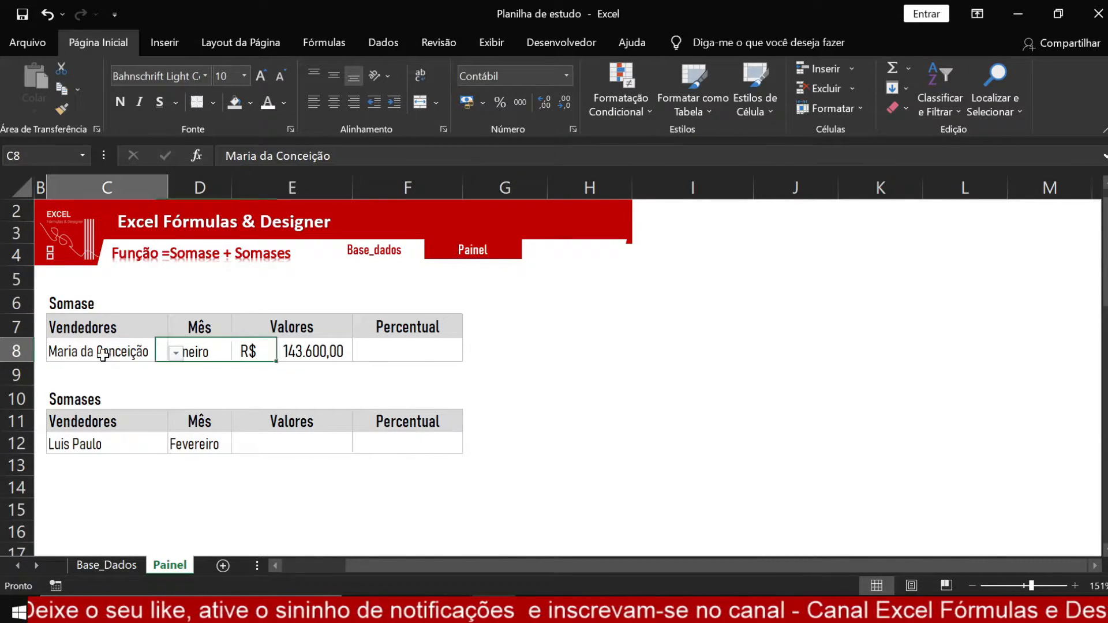
click(216, 351)
click(240, 353)
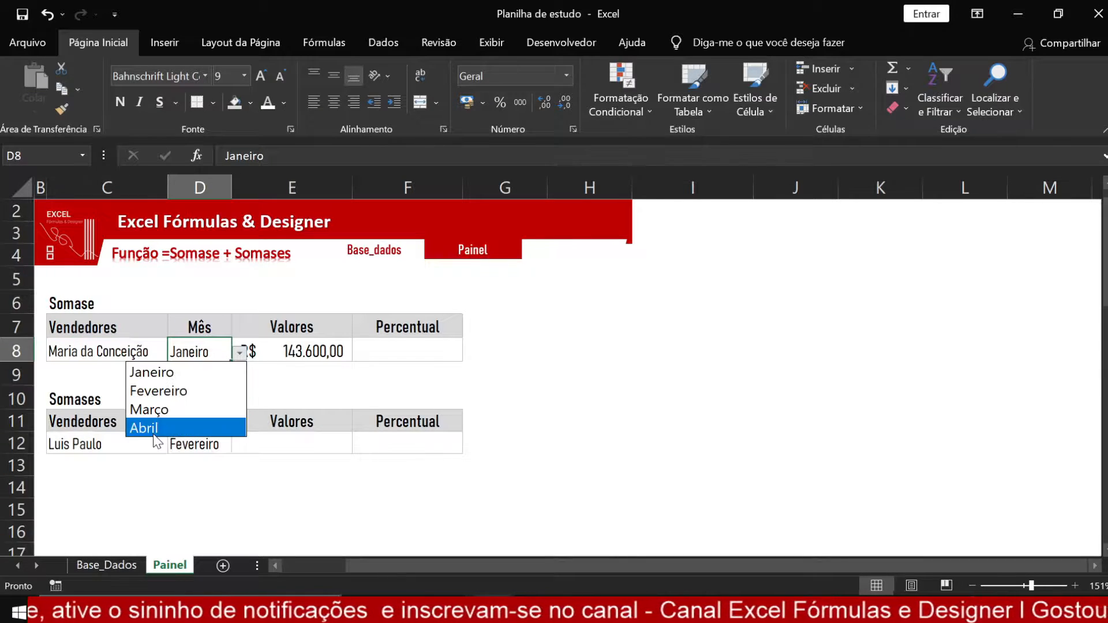
click(306, 348)
click(306, 348)
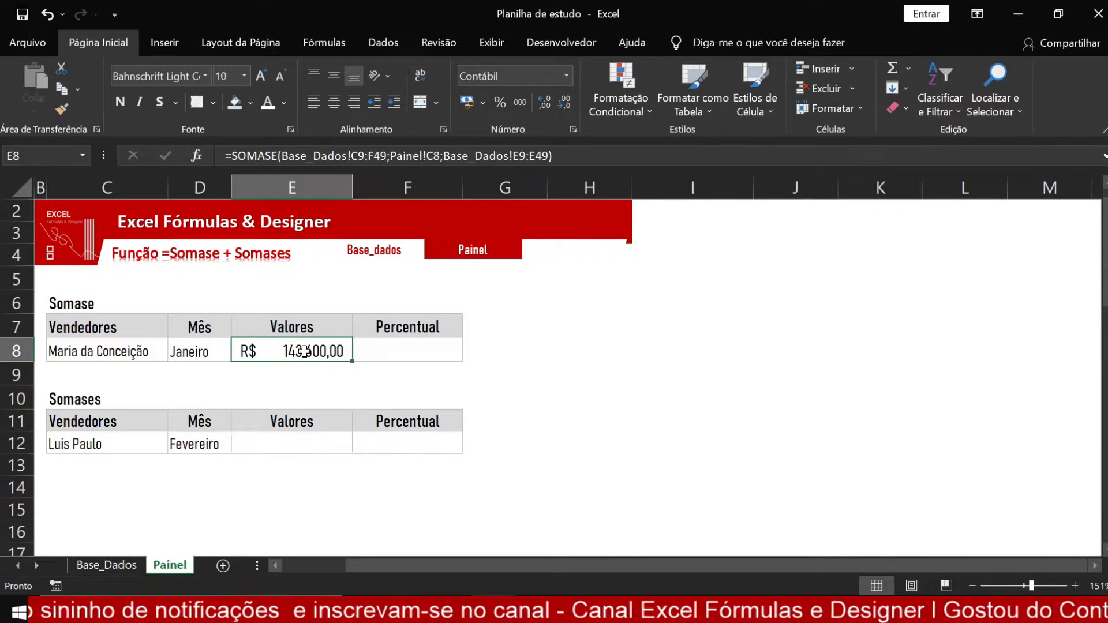
Reselect the first listed salesperson in C8 and Janeiro in D8, and check the SOMASE formula in E8
click(120, 351)
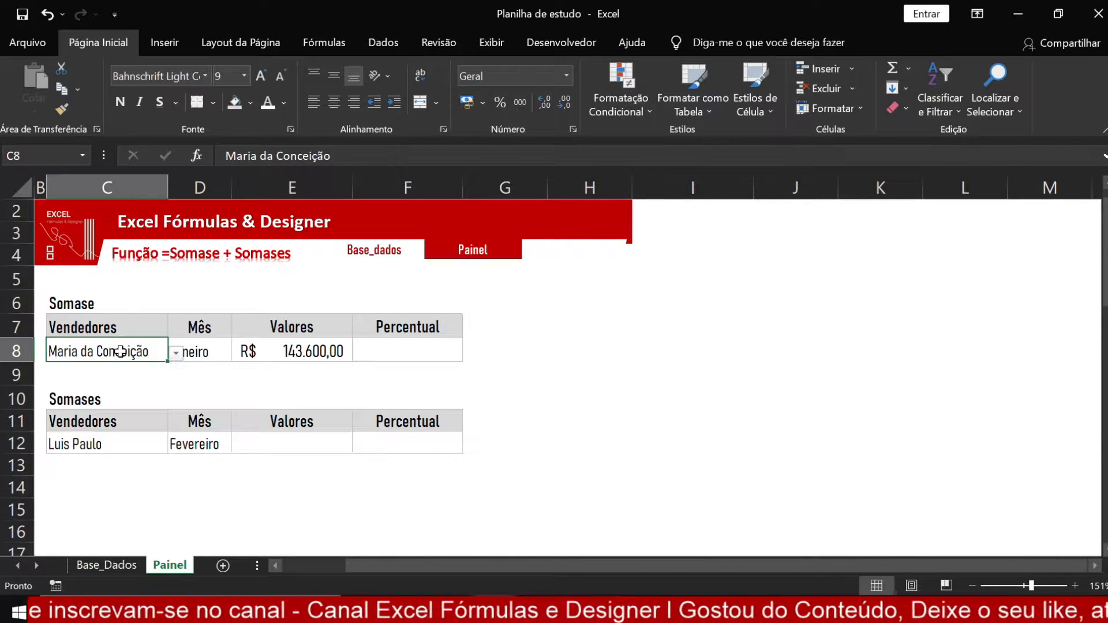
click(176, 354)
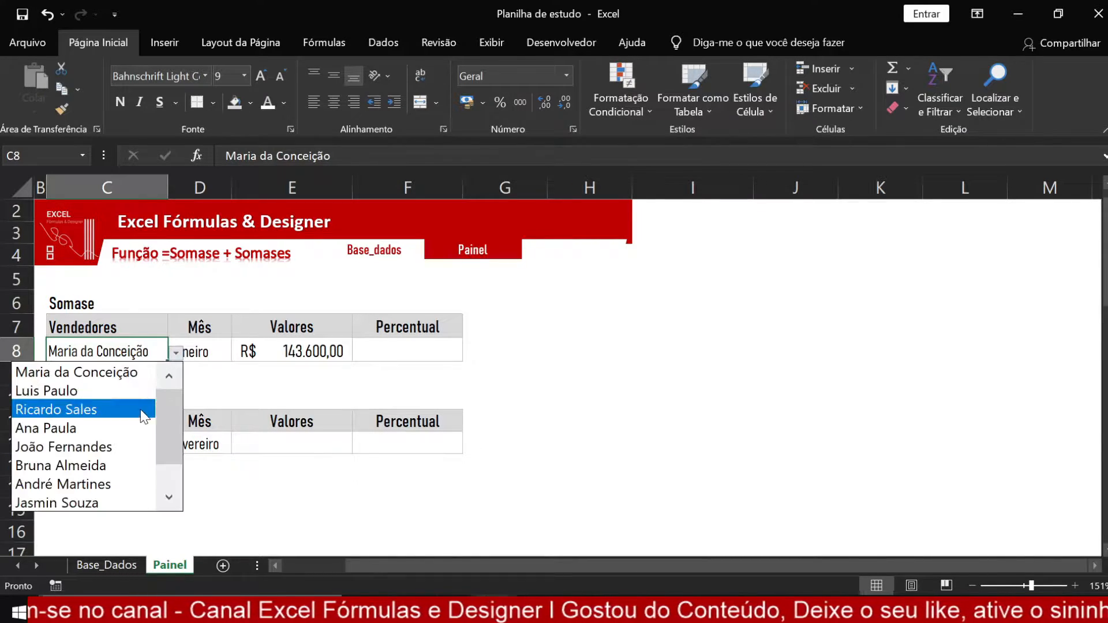
click(109, 373)
click(203, 352)
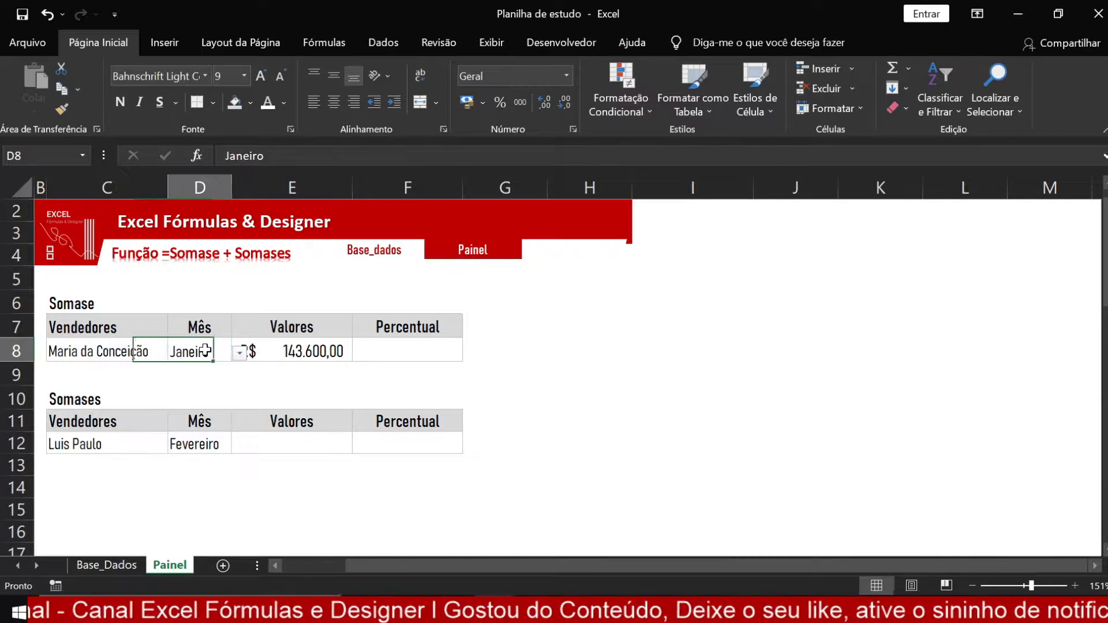
click(240, 354)
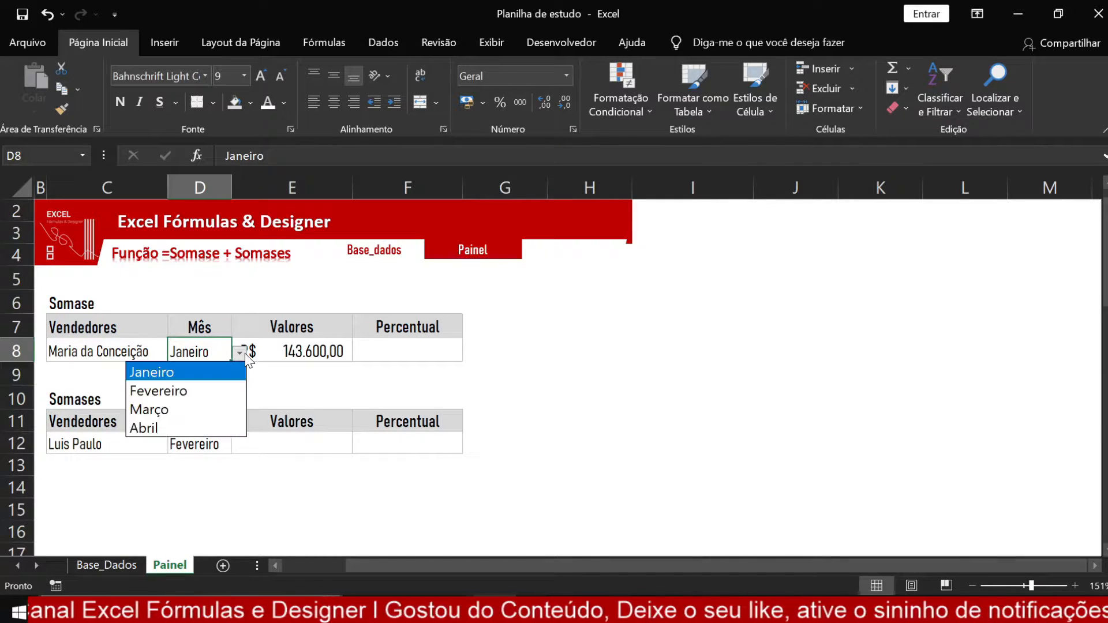
click(186, 372)
click(308, 354)
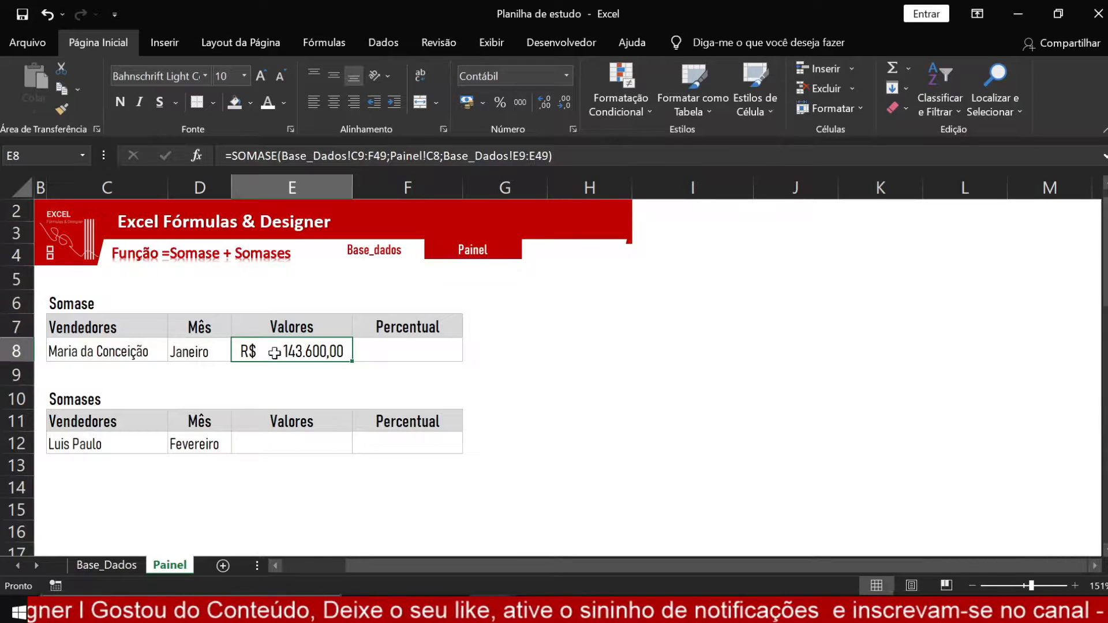
Review the Somase block by comparing the salesperson in C8 and the month in D8 with the formula in E8
click(101, 352)
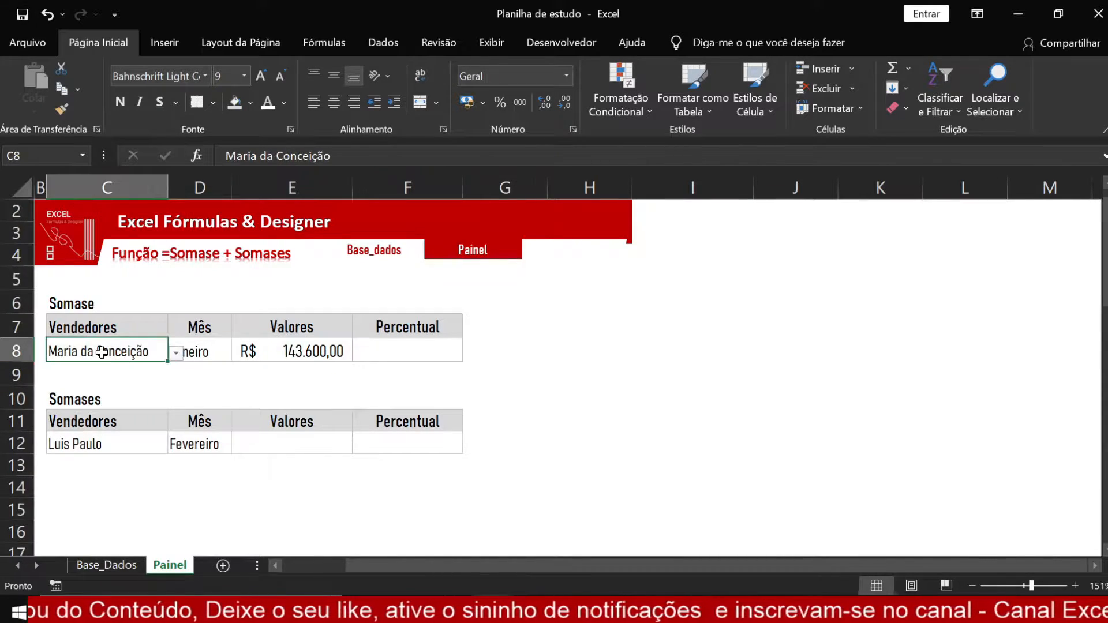
click(107, 305)
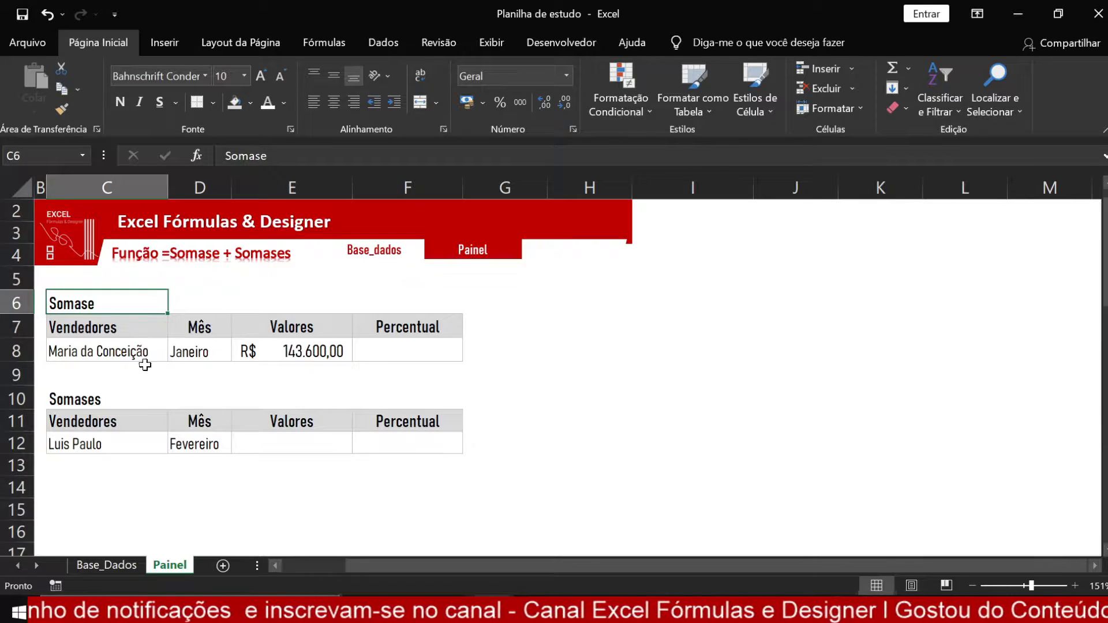
click(99, 349)
click(211, 351)
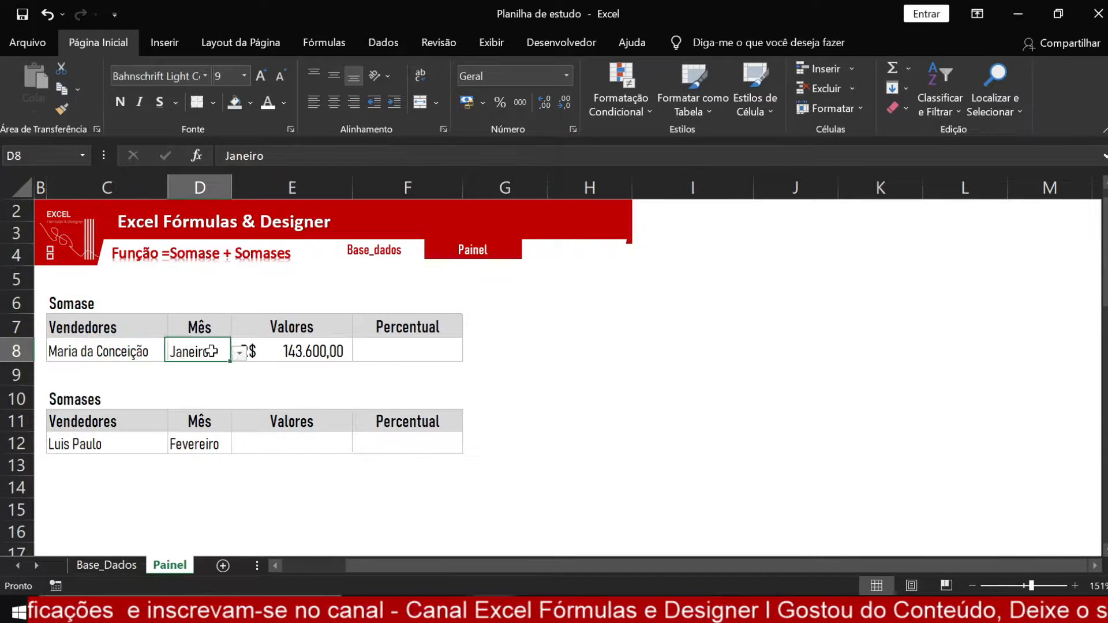
click(301, 353)
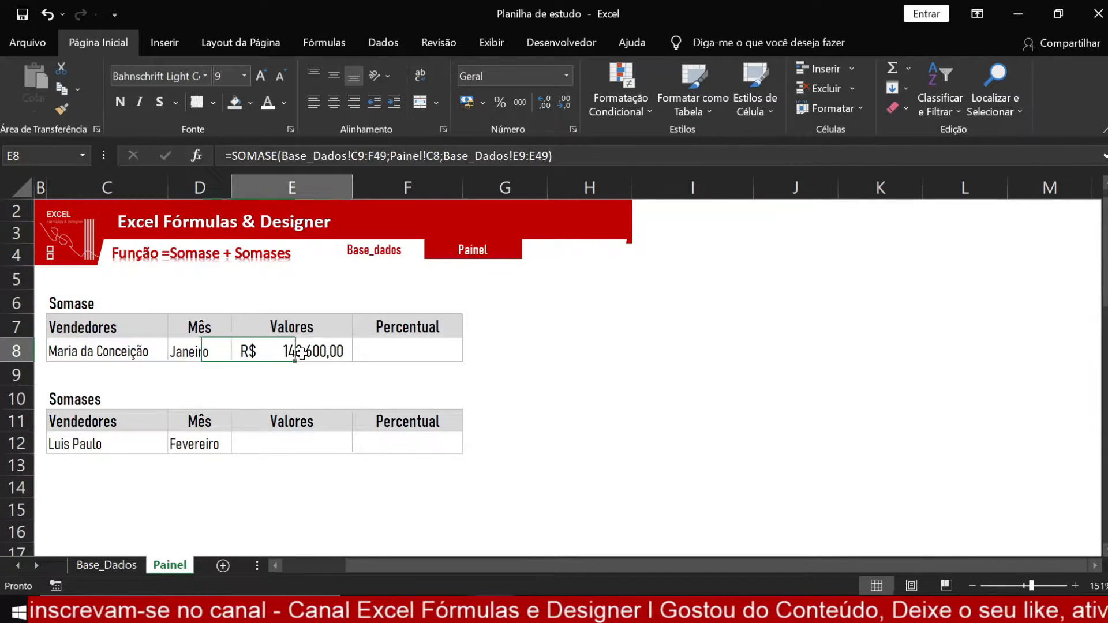
click(169, 353)
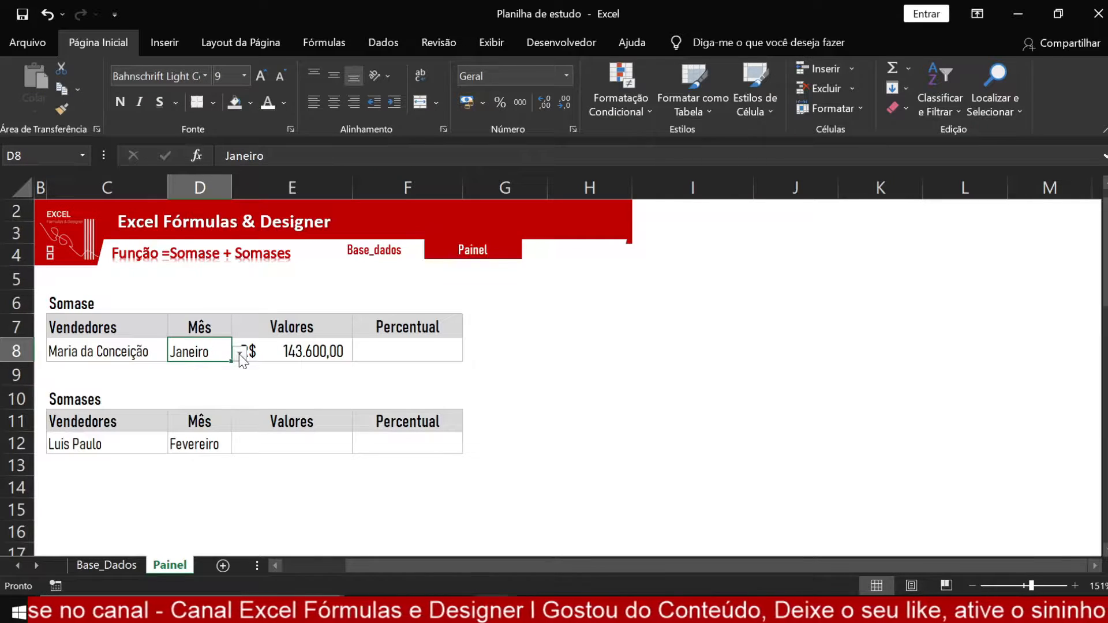
click(320, 352)
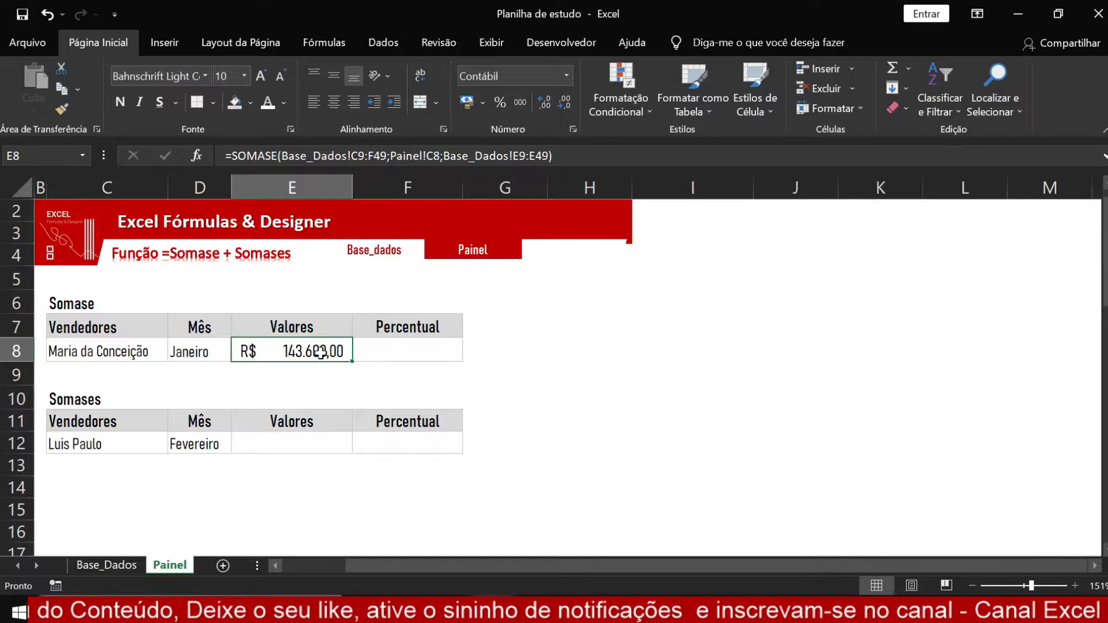
click(94, 348)
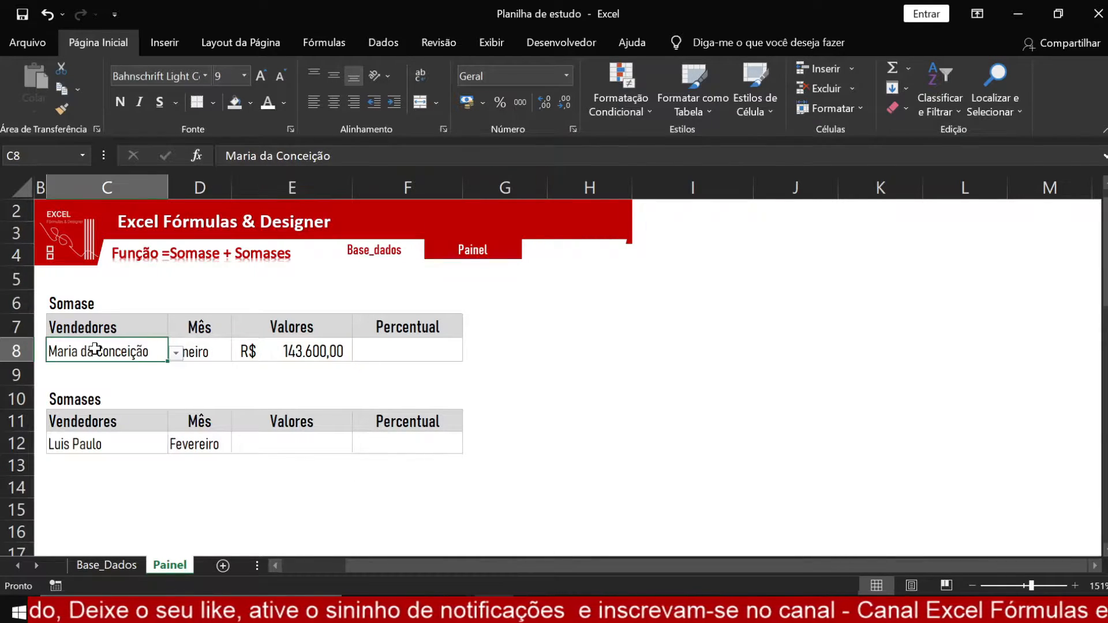
click(199, 352)
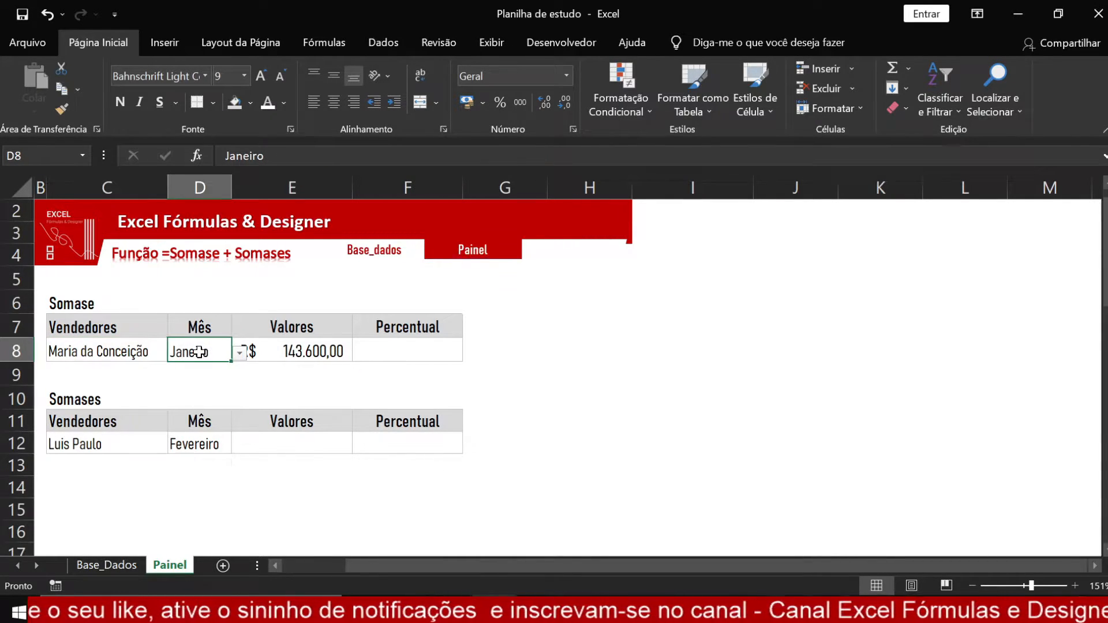
click(295, 352)
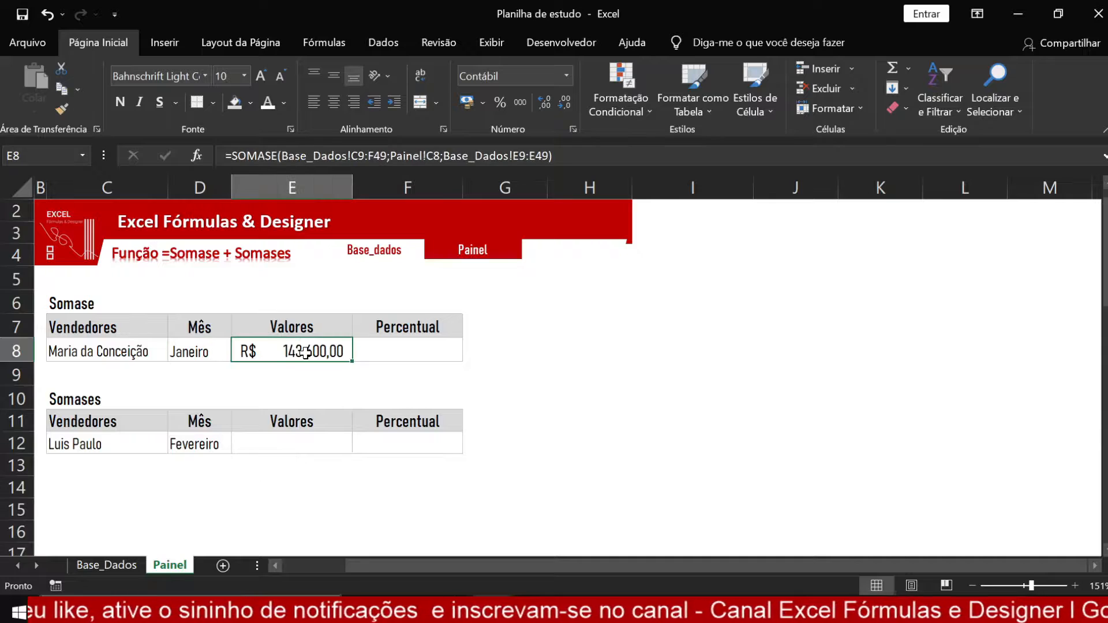
Start a SOMASES formula in Painel cell E12 with the Valores column Base_Dados!E9:E49 as the sum range
click(82, 400)
click(284, 440)
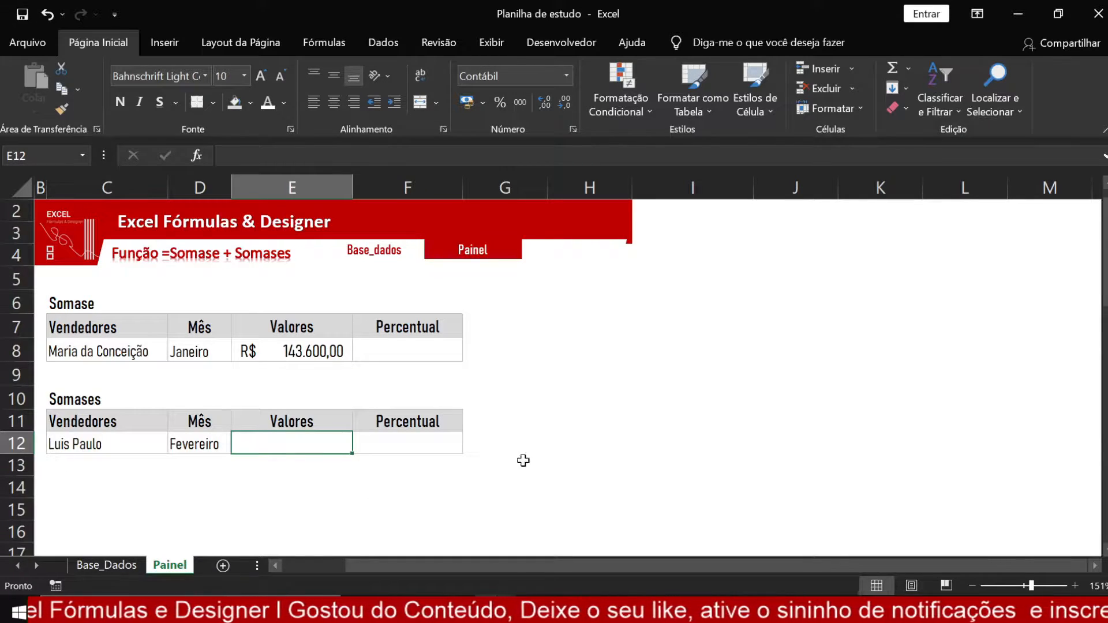
text(=)
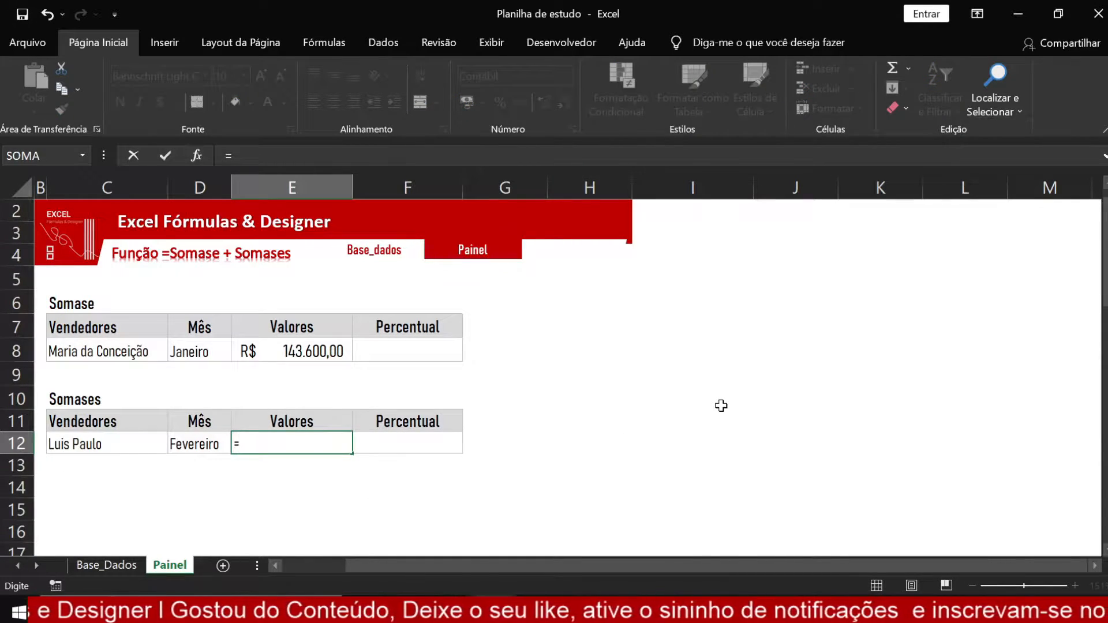
text(SOMASES()
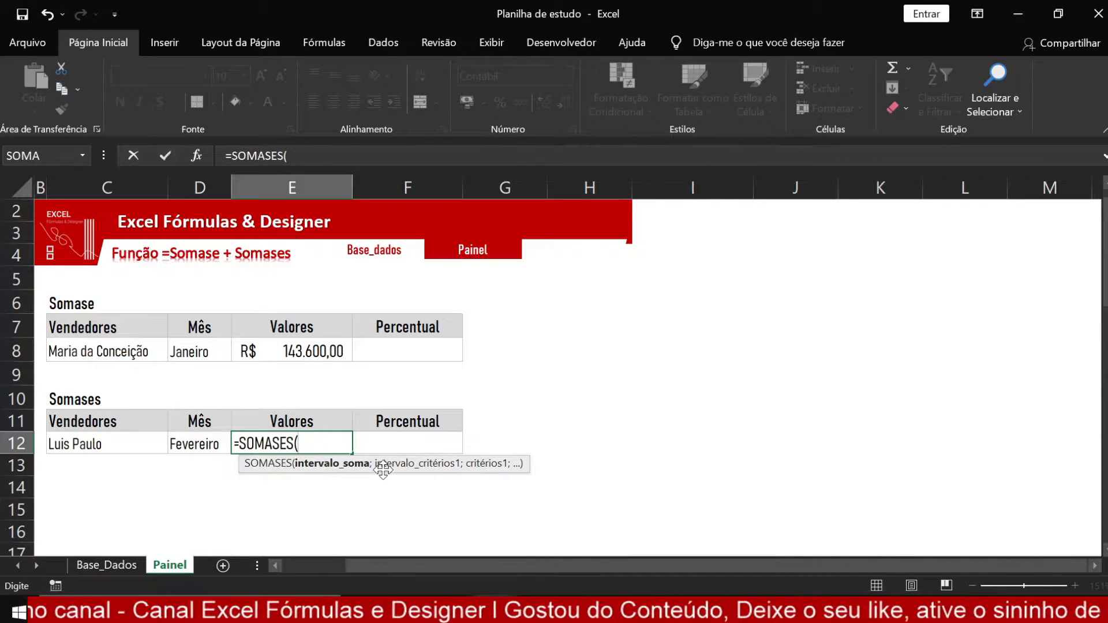
click(109, 564)
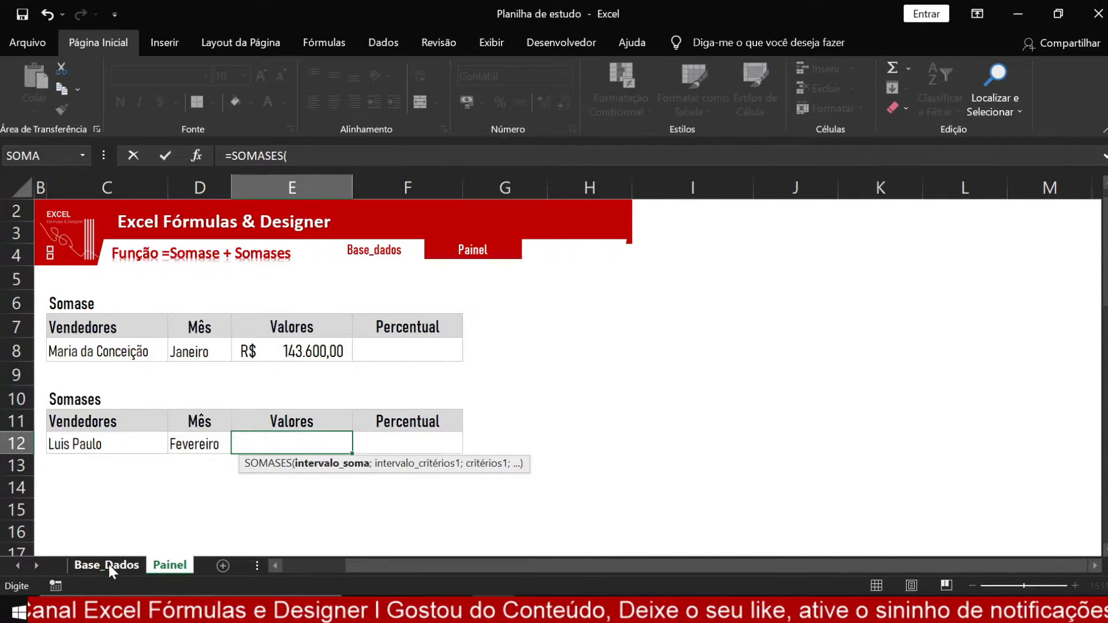
scroll(397, 406, up, 10)
click(310, 378)
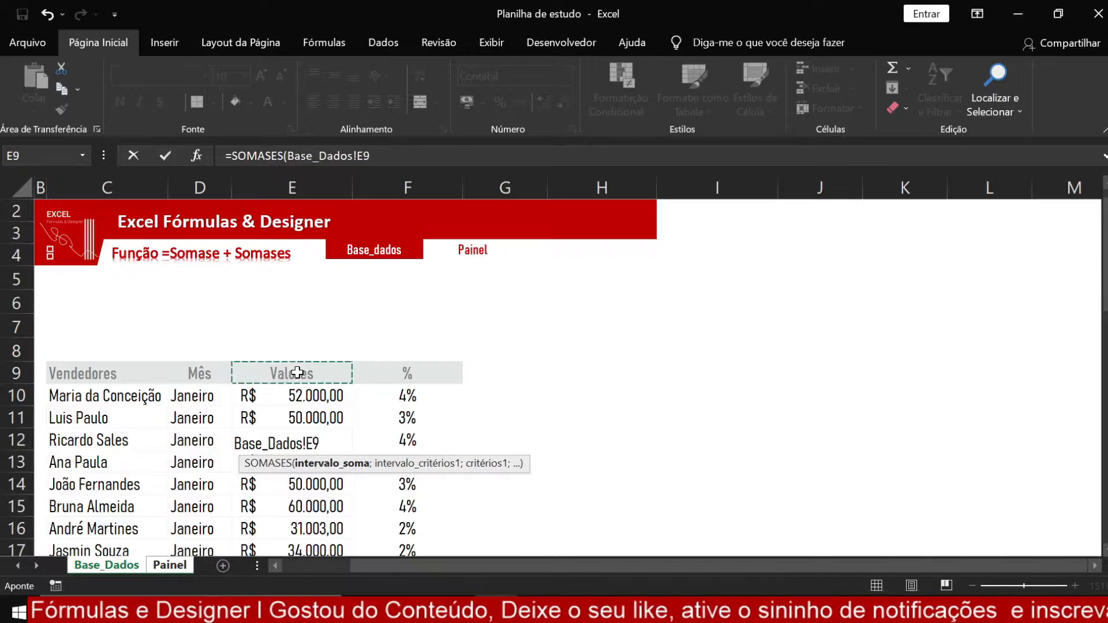
scroll(328, 380, down, 2)
scroll(328, 380, up, 2)
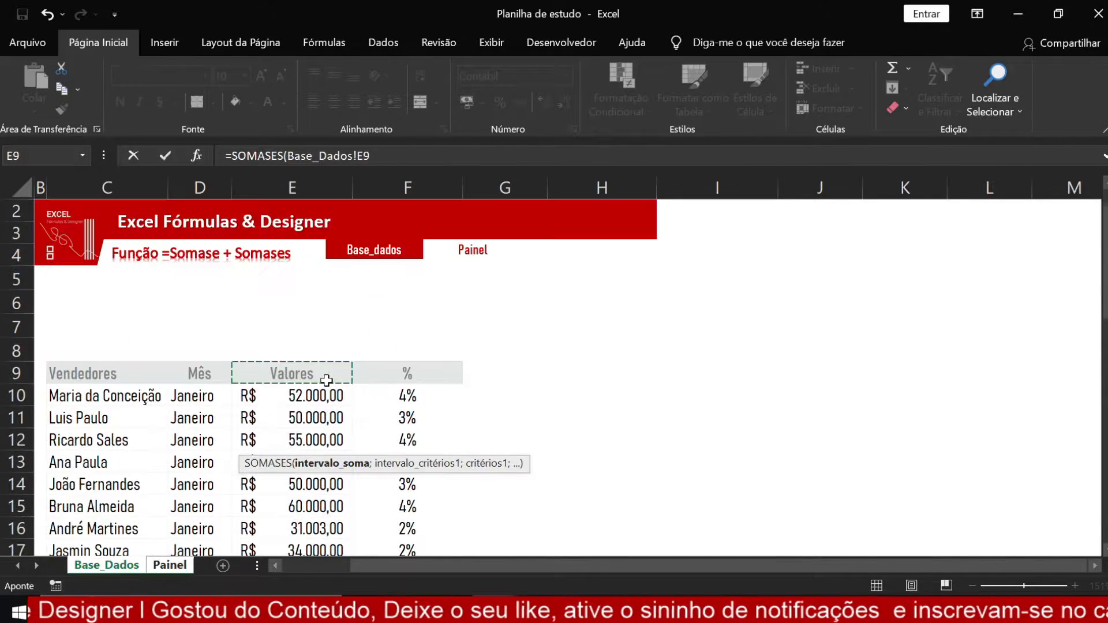
key(ctrl+shift+Down)
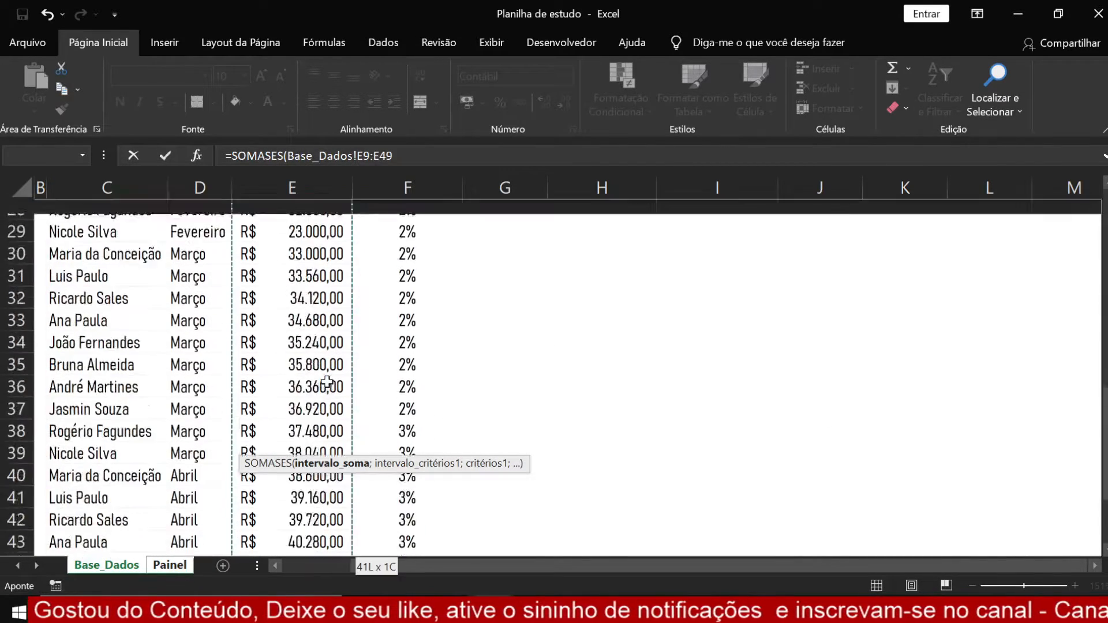
text(;)
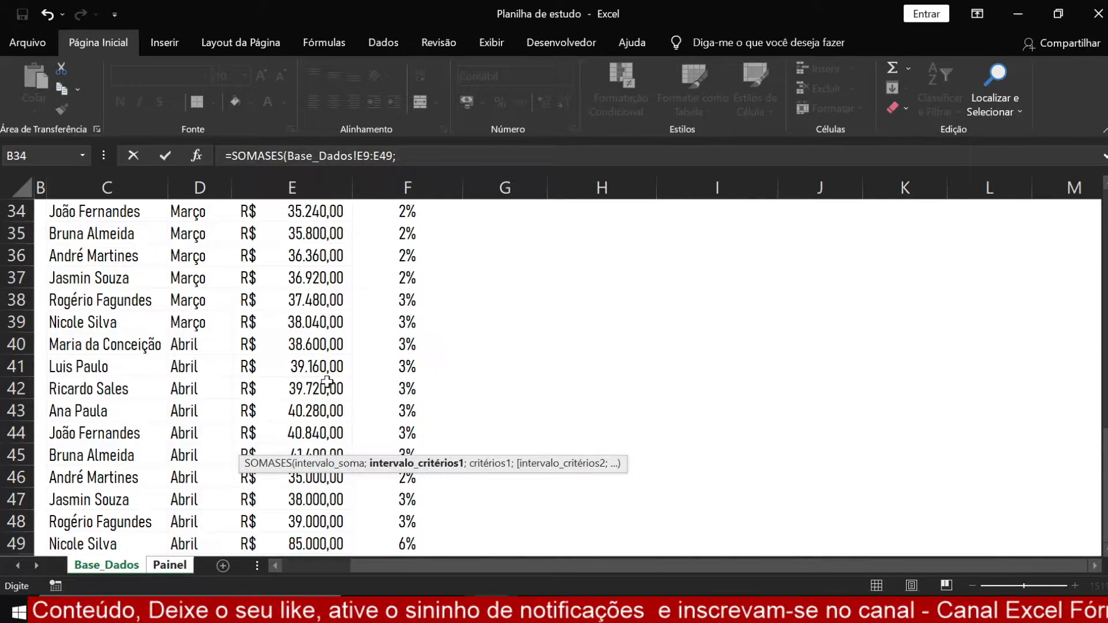
Add the Vendedores column Base_Dados!C9:C49 as the first criteria range of the SOMASES formula
scroll(324, 376, up, 10)
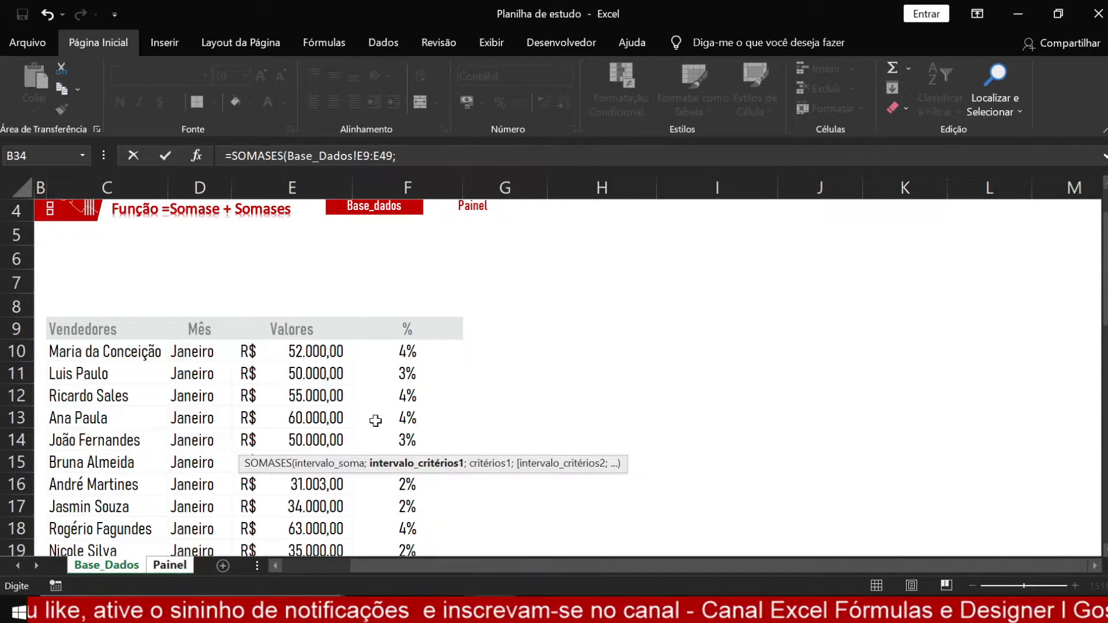
scroll(183, 377, up, 1)
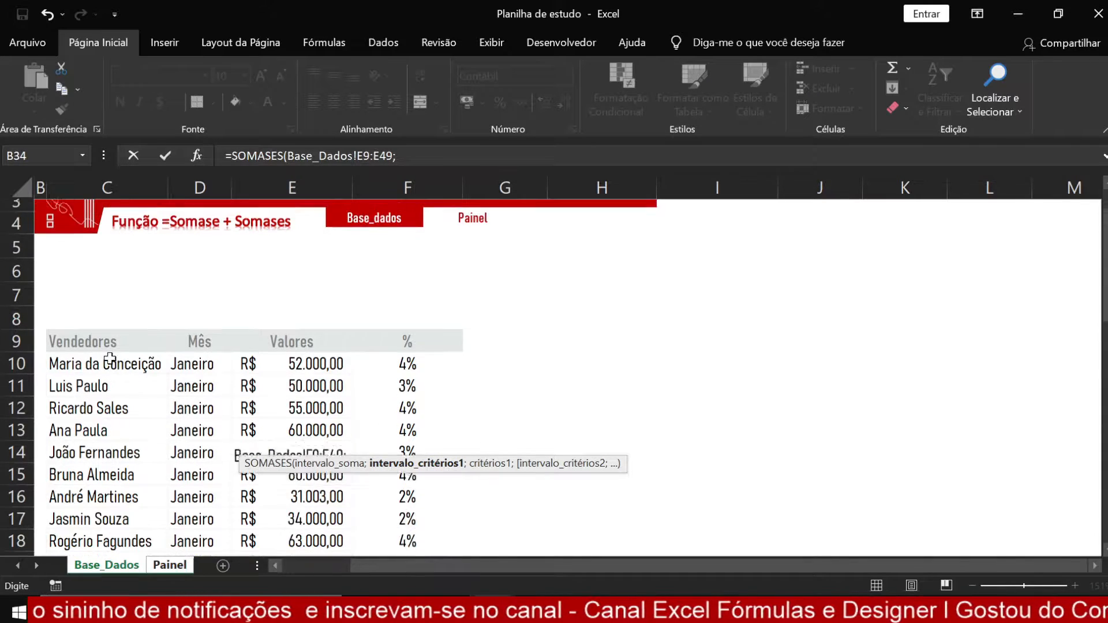
click(93, 375)
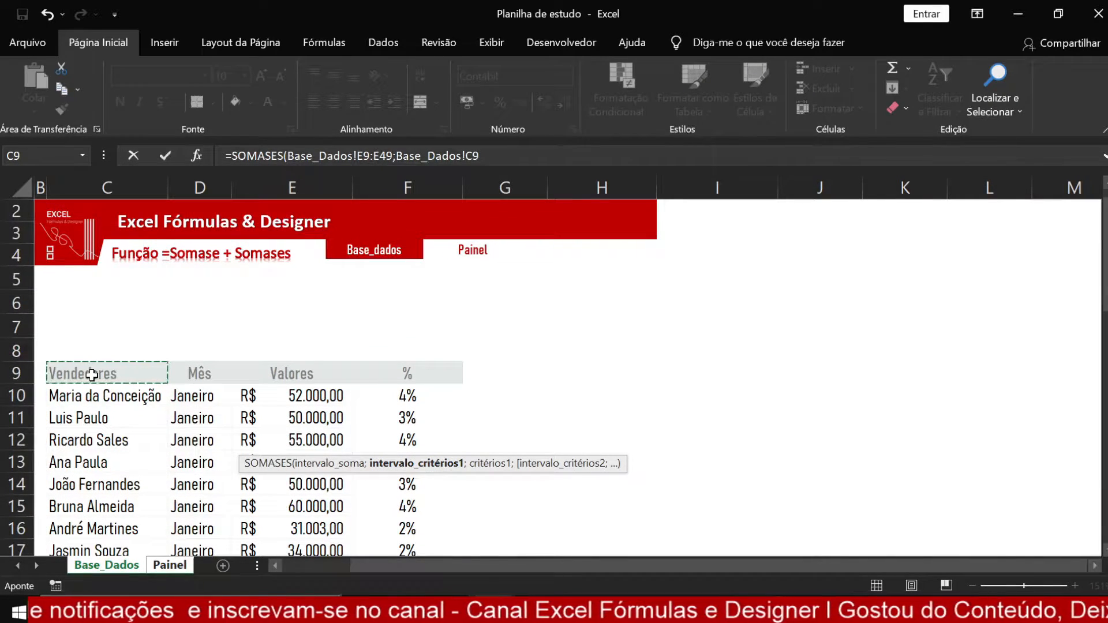
key(ctrl+shift+Down)
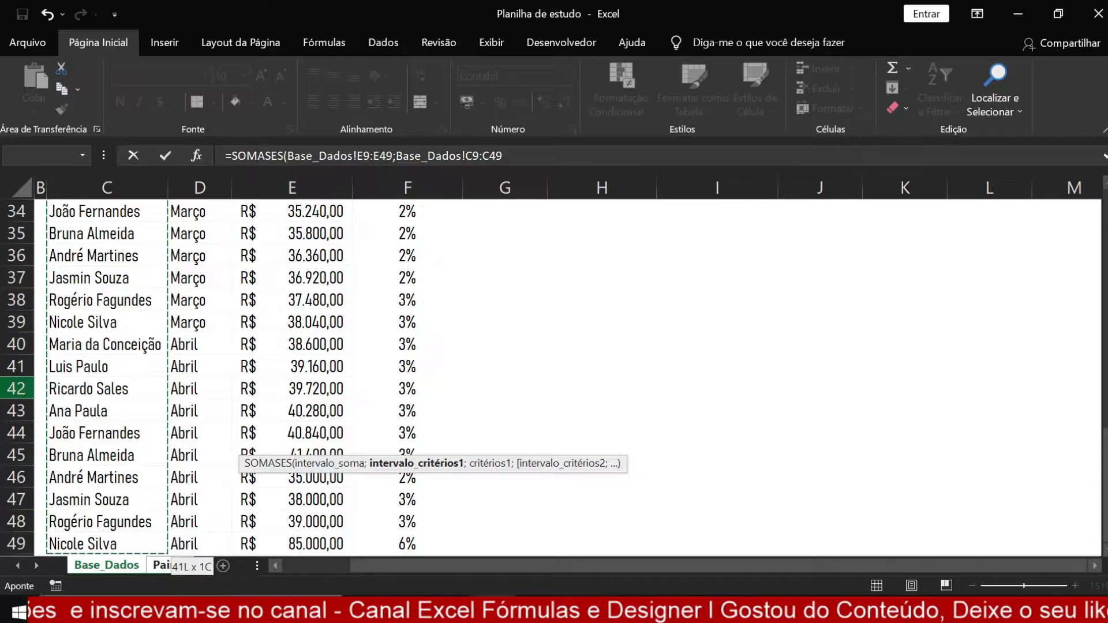
scroll(225, 378, down, 2)
scroll(225, 378, up, 11)
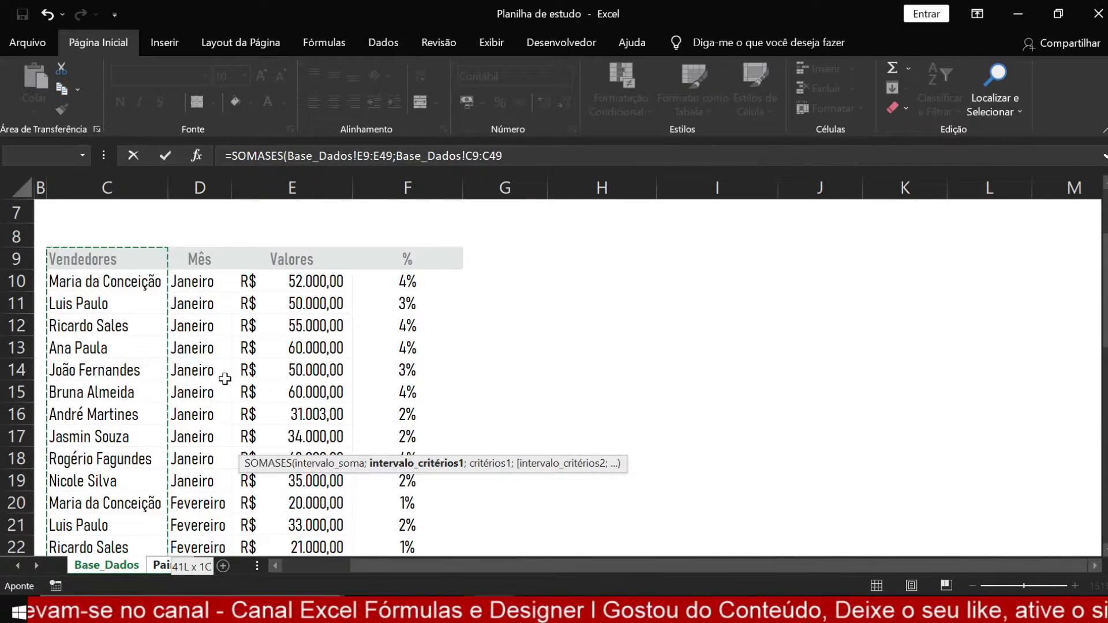
text(;)
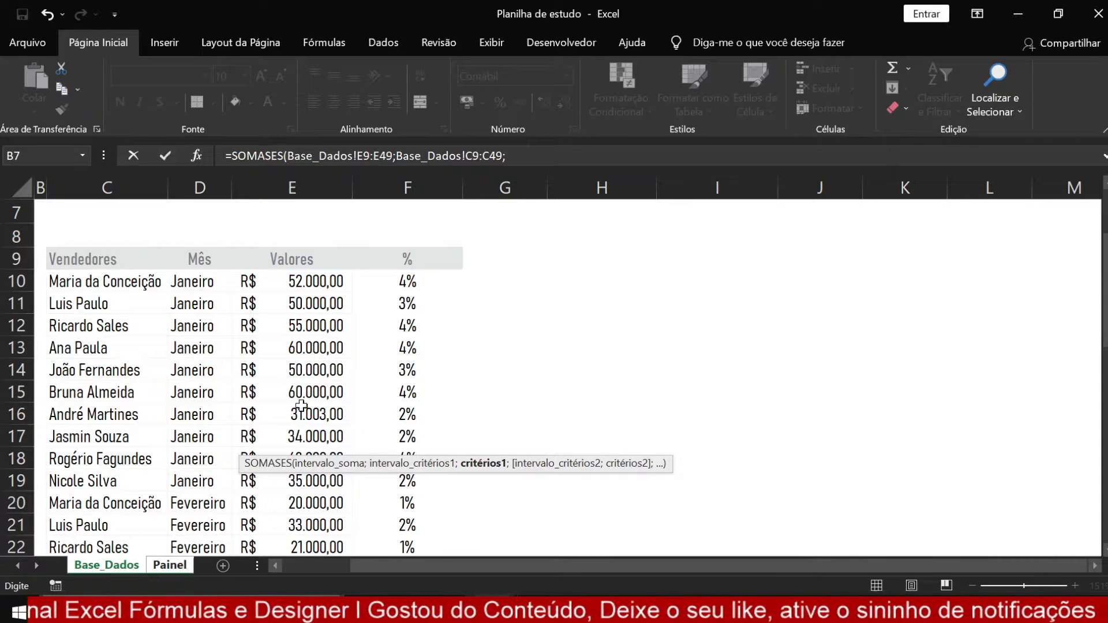
Use the salesperson cell Painel!C12 as the first criterion of the SOMASES formula
scroll(301, 406, up, 2)
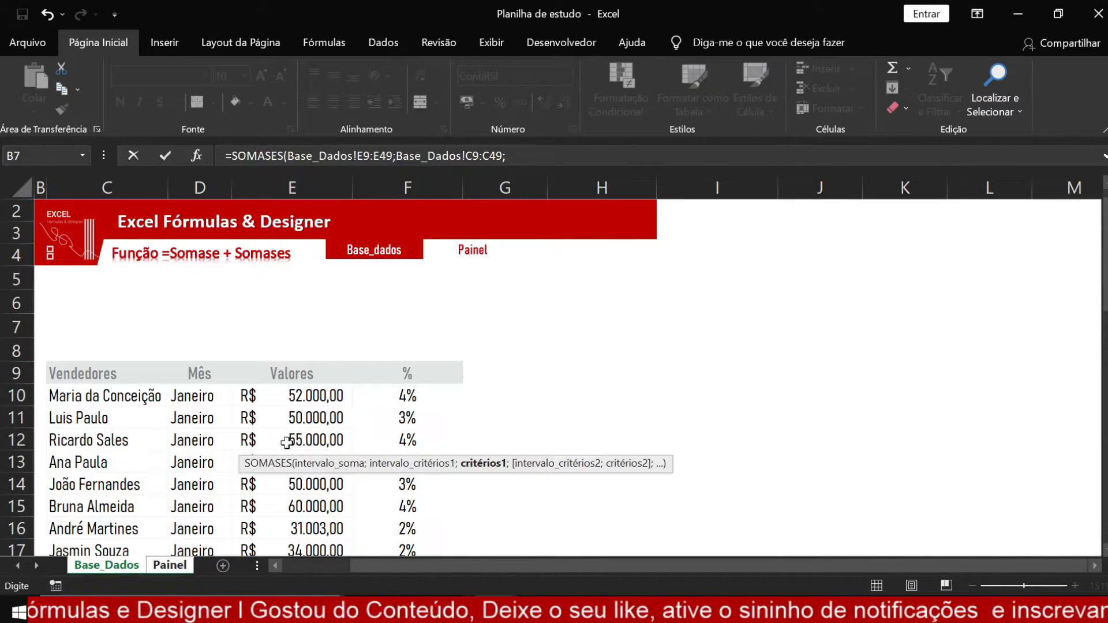
click(174, 565)
click(95, 443)
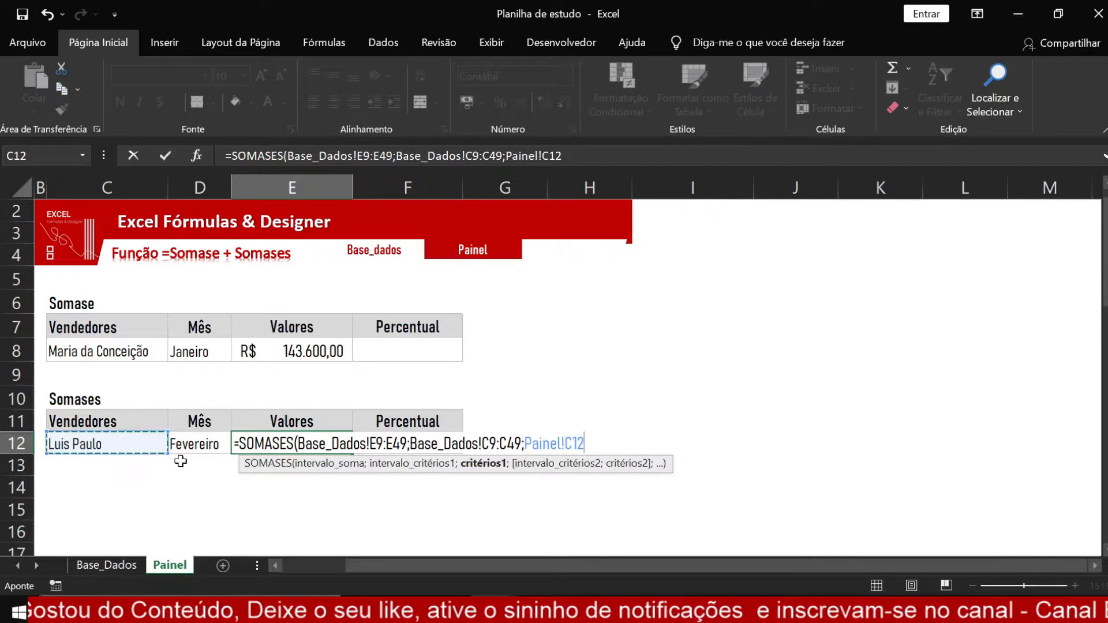
text(;)
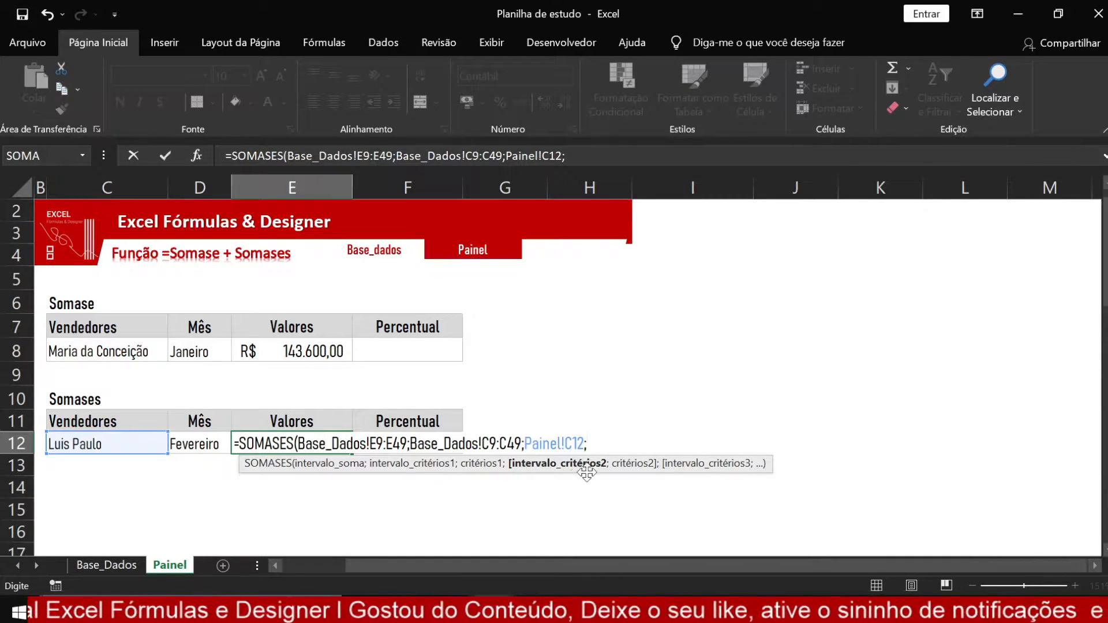
Add the Mês column Base_Dados!D9:D49 as the second criteria range of the SOMASES formula
click(113, 566)
click(196, 374)
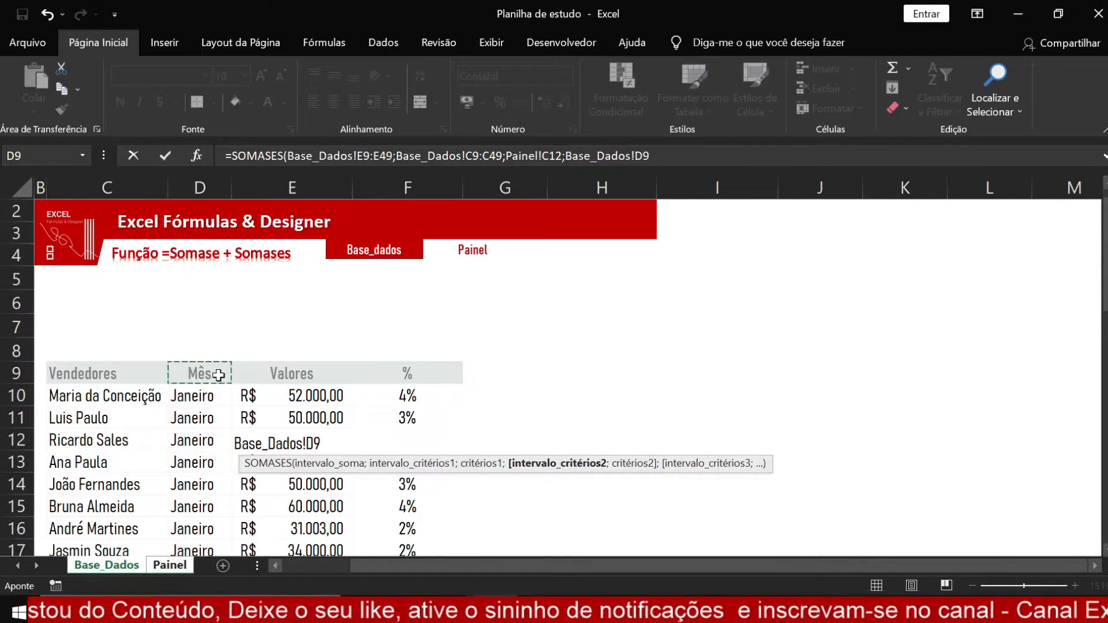
key(ctrl+shift+Down)
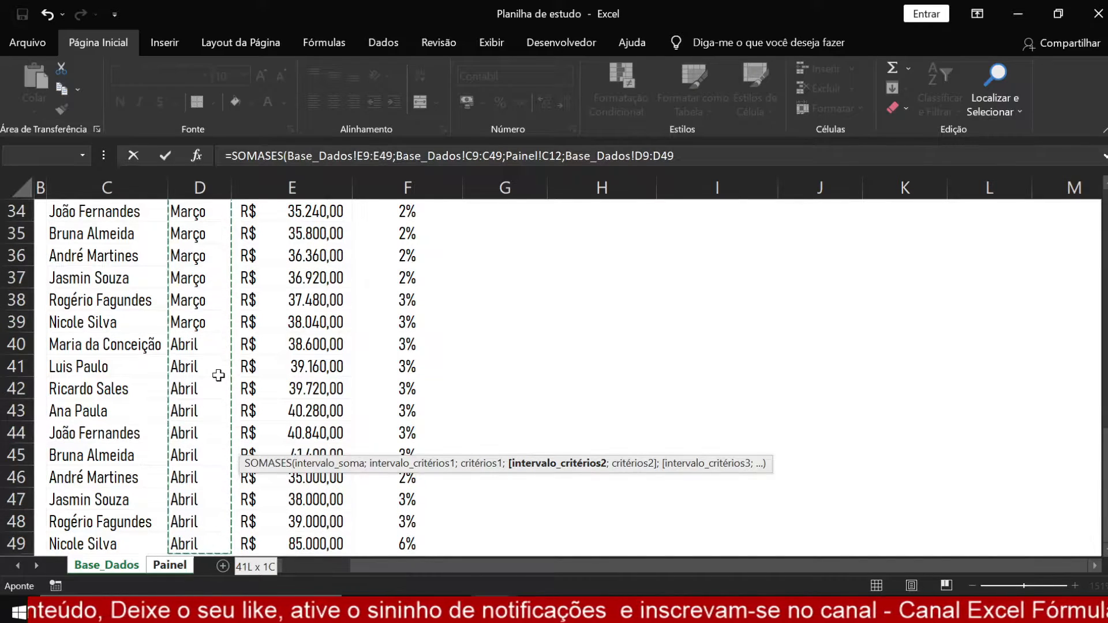
text(;)
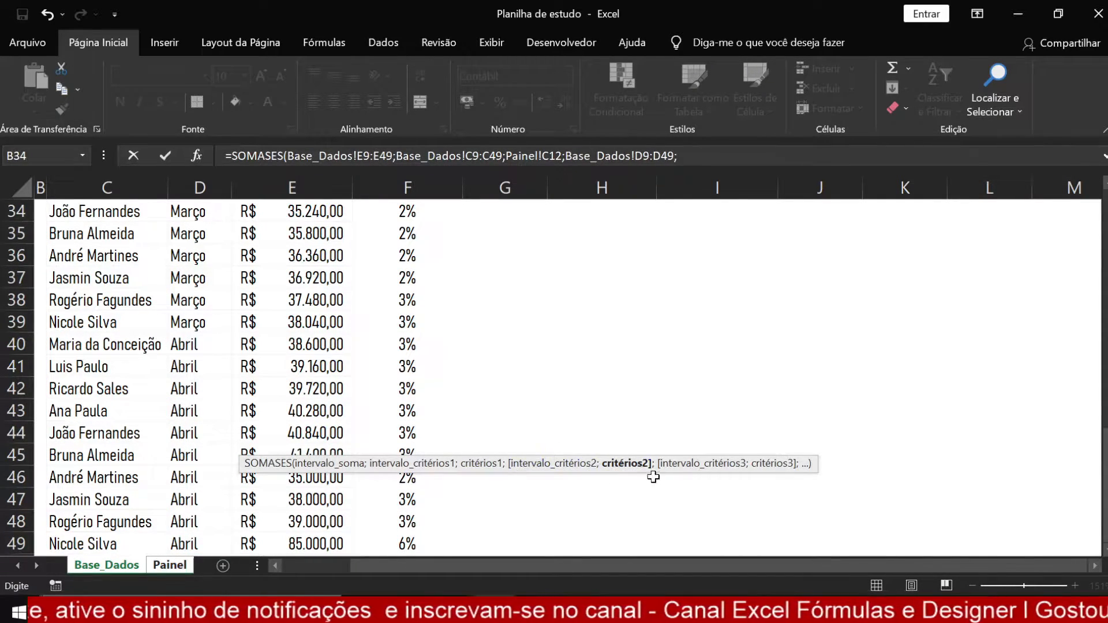
scroll(586, 438, up, 9)
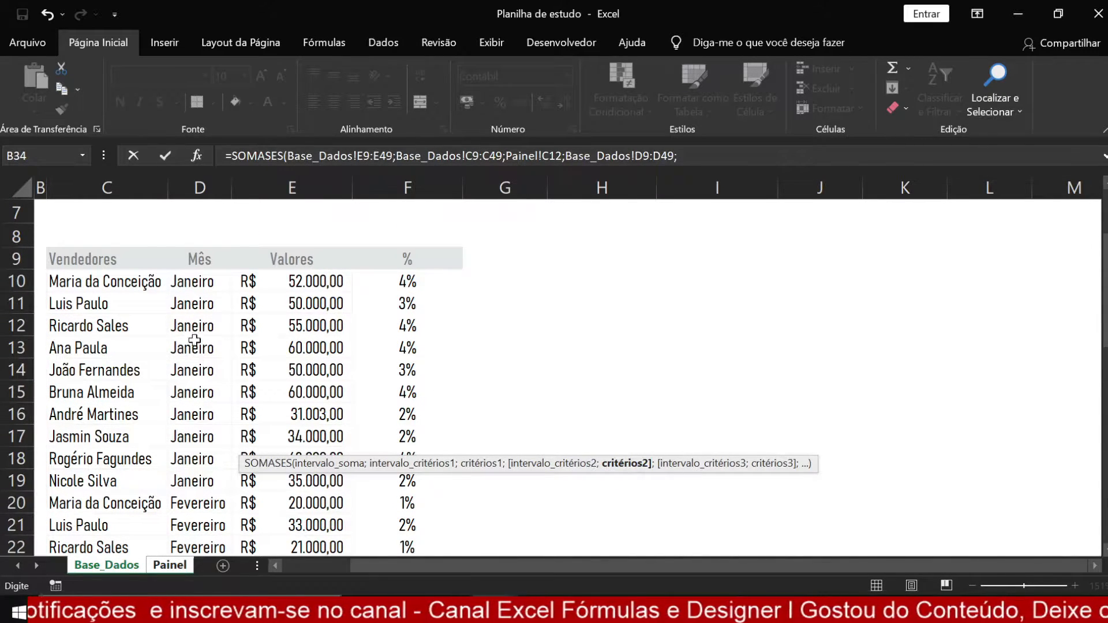
Use the month cell Painel!D12 as the second criterion and complete the SOMASES formula in E12
scroll(183, 345, up, 2)
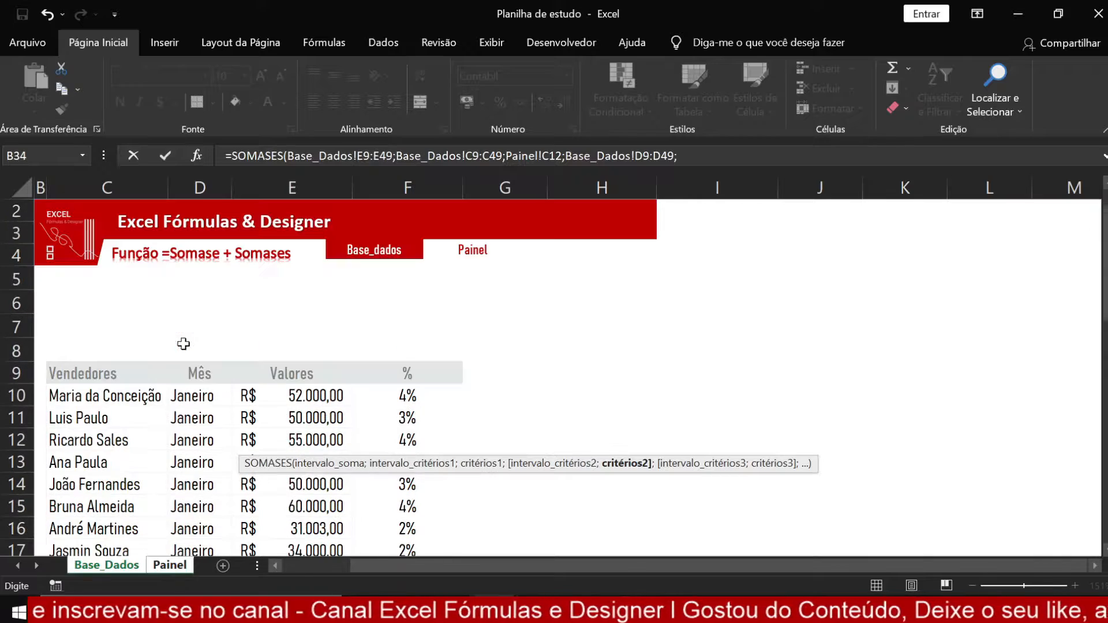
click(164, 565)
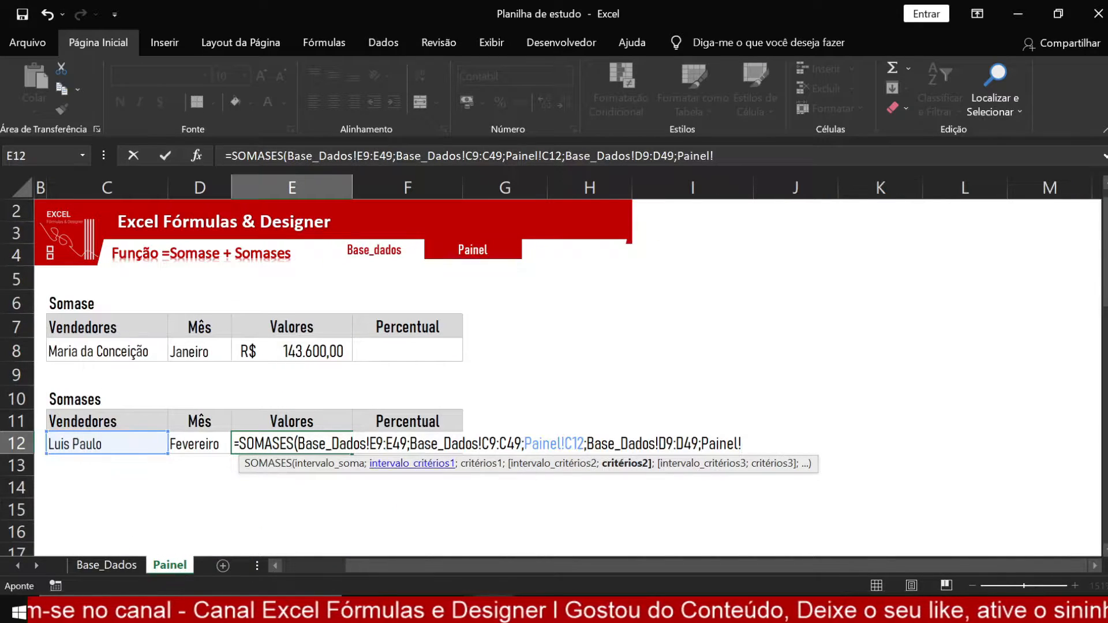
click(200, 445)
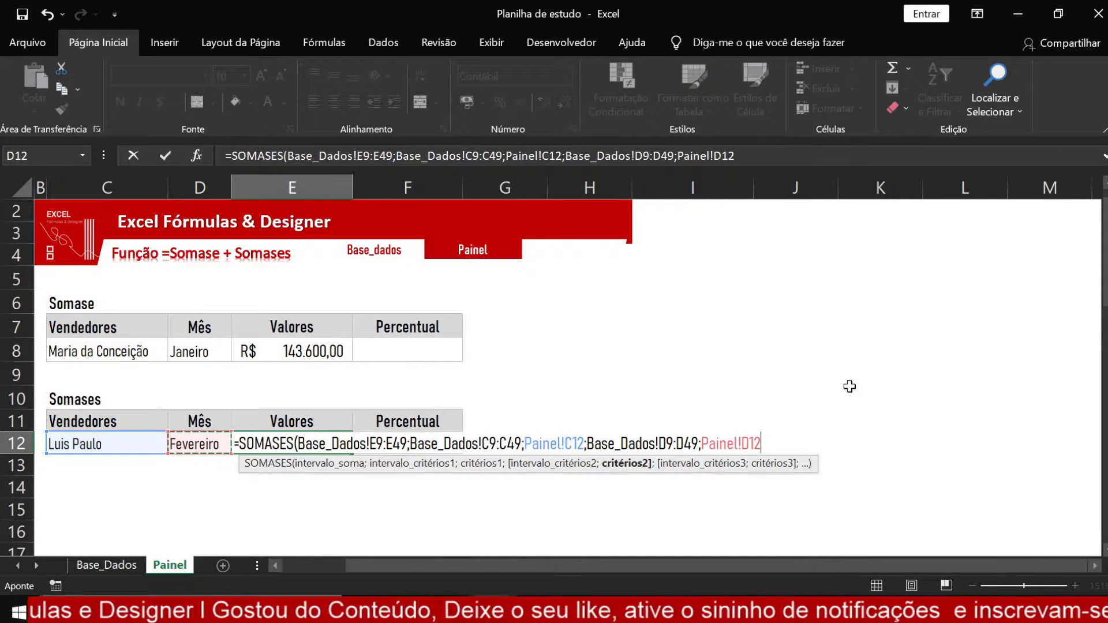
text())
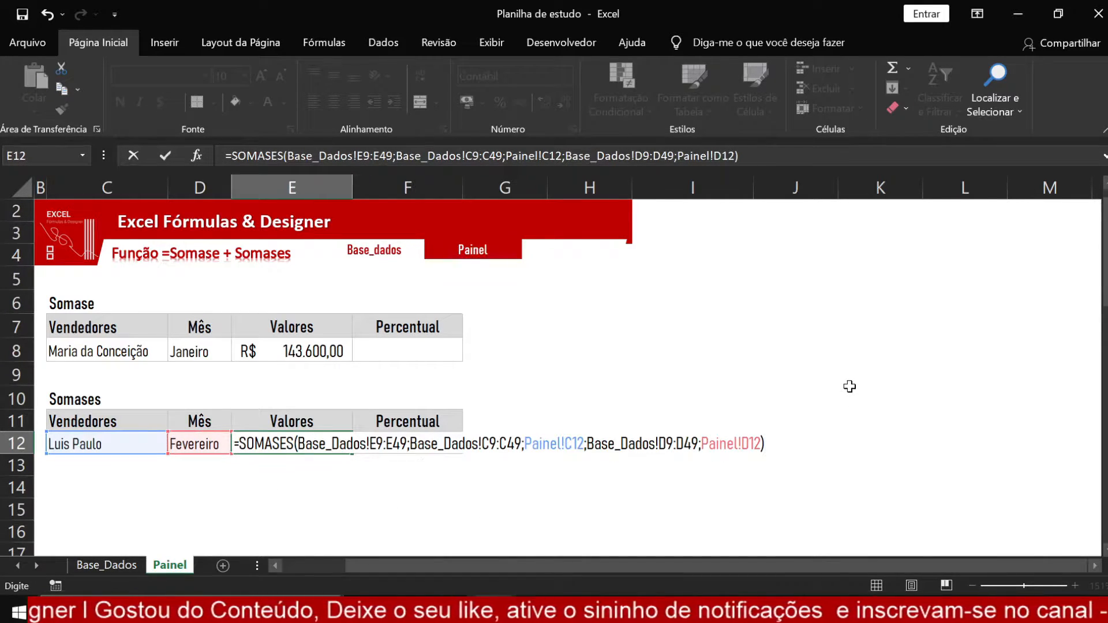
key(Return)
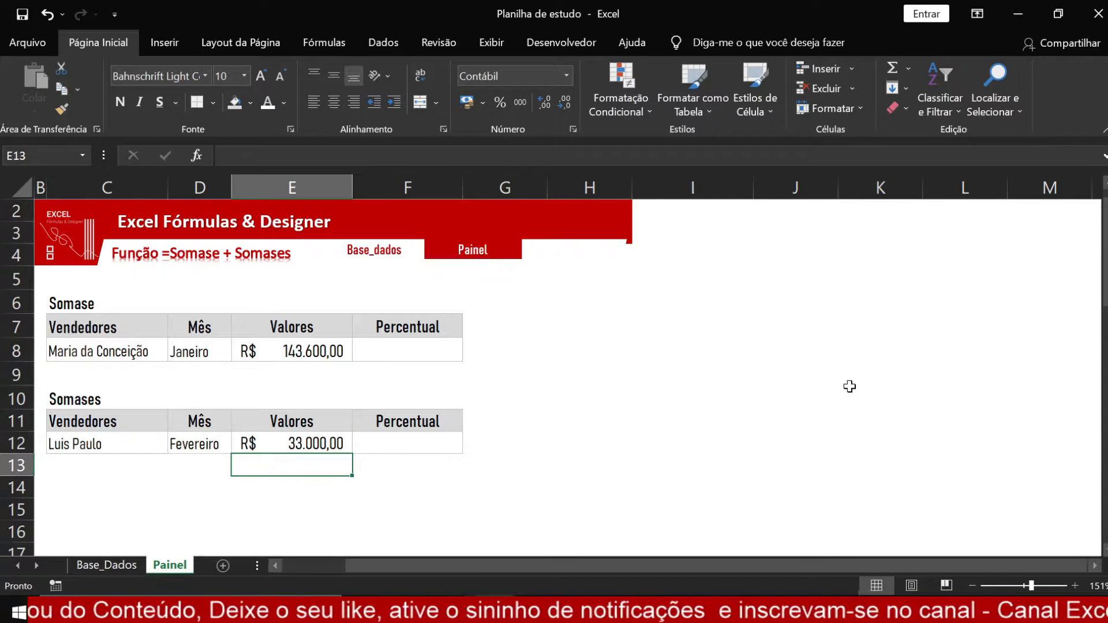
Compare the SOMASES result in Painel E12 with the same salesperson's Fevereiro value and percentage in row 21 of Base_Dados
click(301, 450)
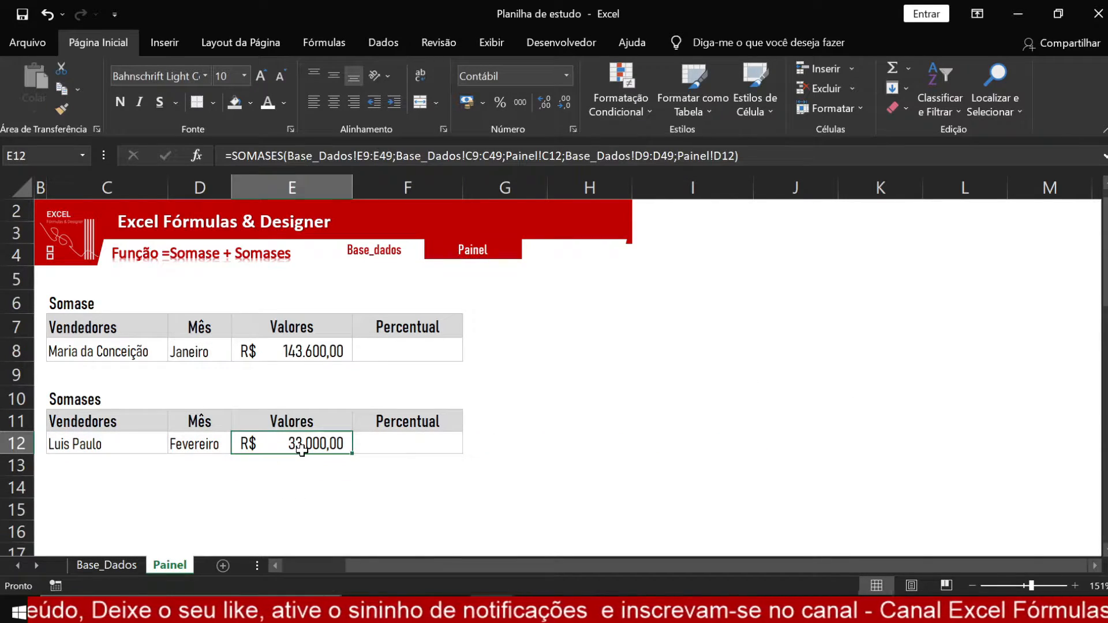
click(99, 446)
click(203, 447)
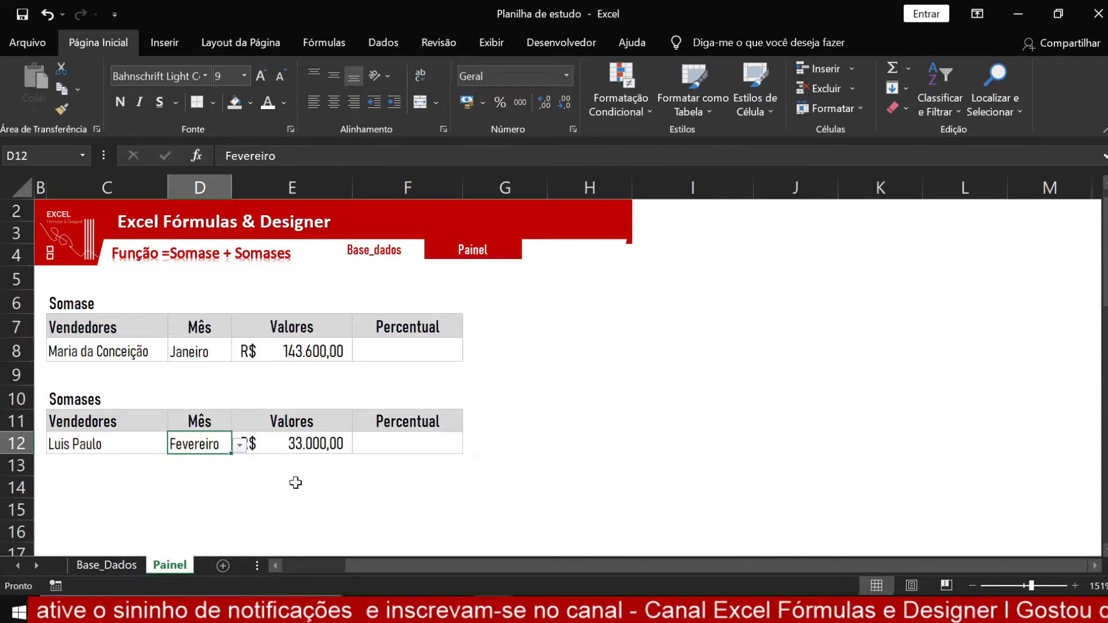
click(324, 445)
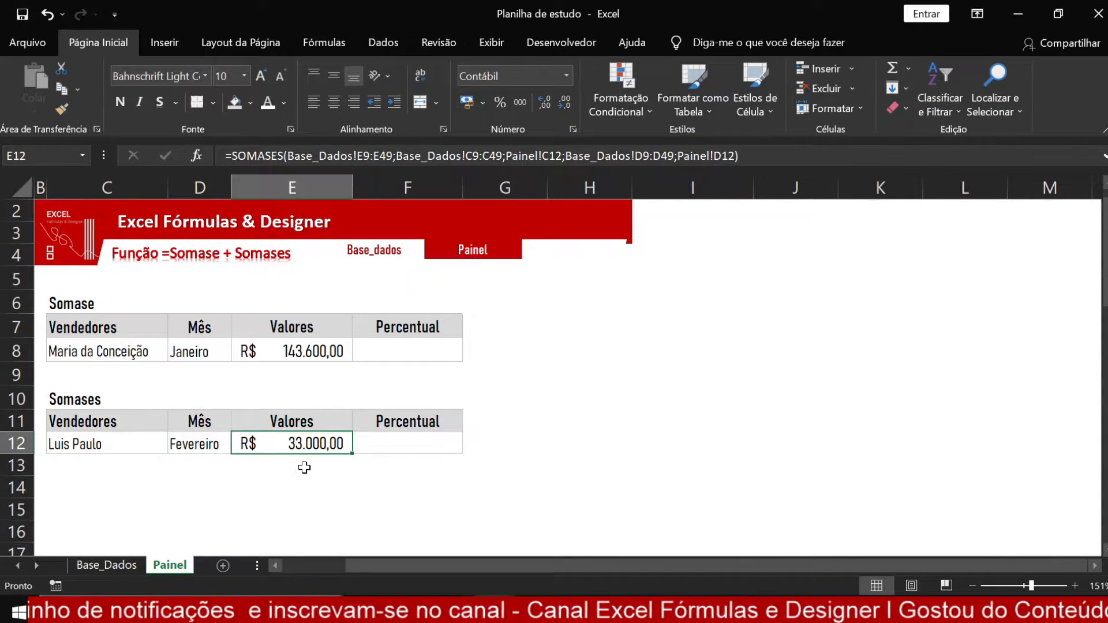
click(107, 565)
scroll(167, 460, down, 2)
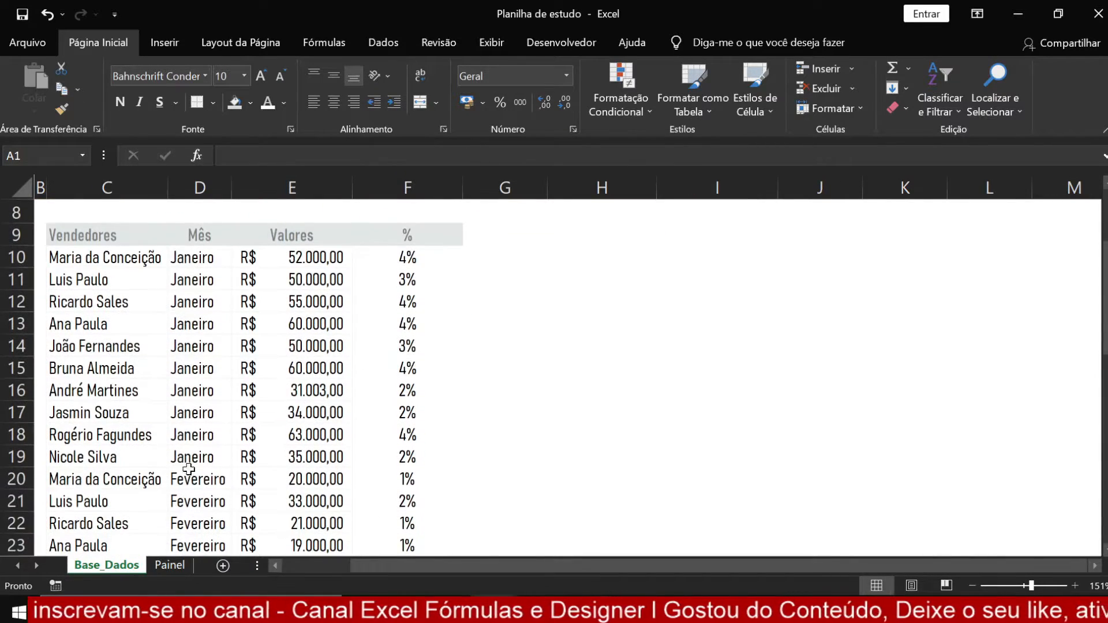
click(90, 507)
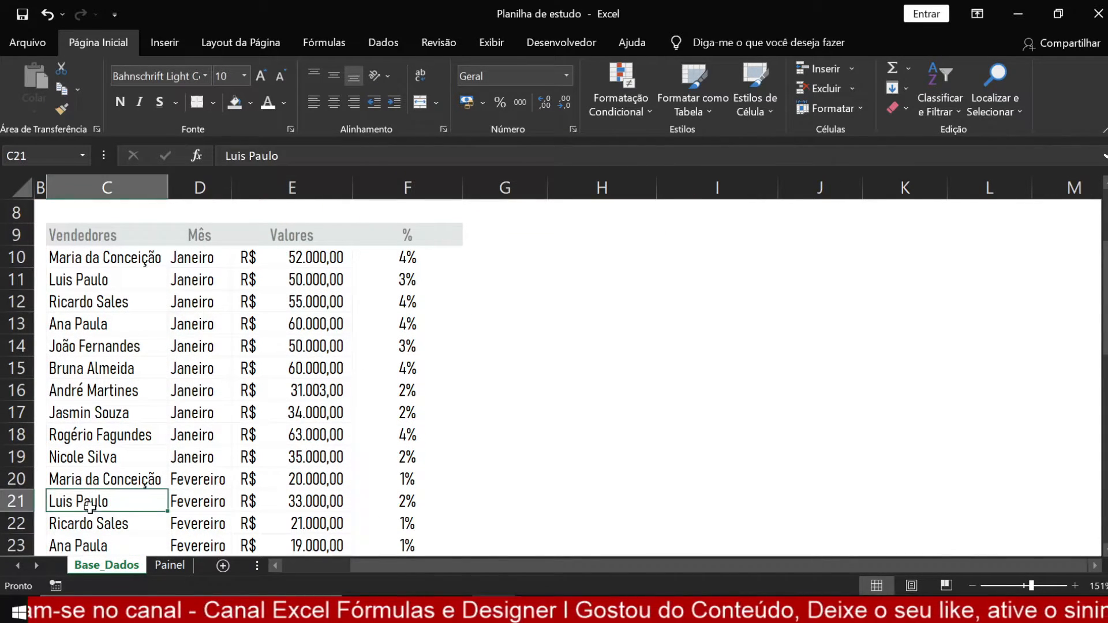
click(295, 500)
click(407, 499)
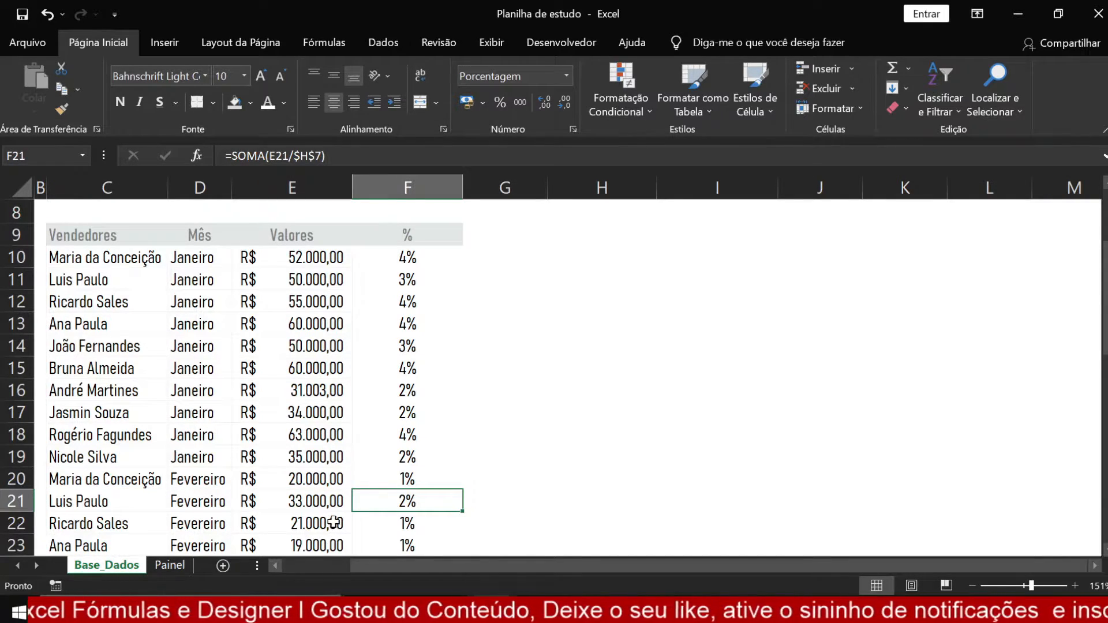
Change the SOMASES salesperson in Painel cell C12 to the first name in the list
click(167, 566)
click(131, 444)
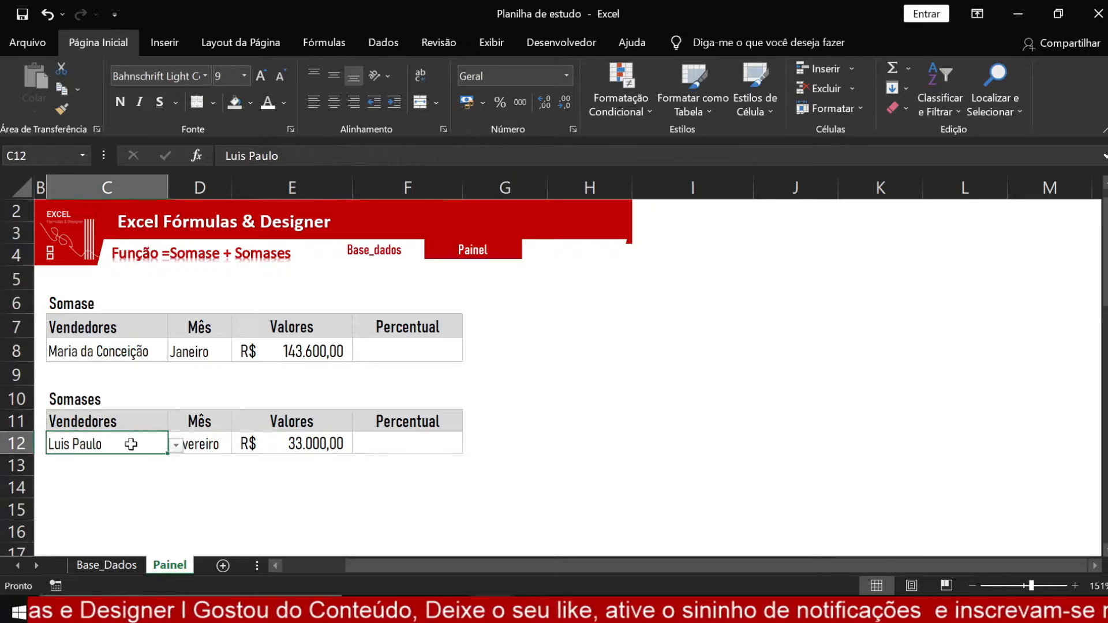
click(175, 445)
scroll(178, 387, up, 1)
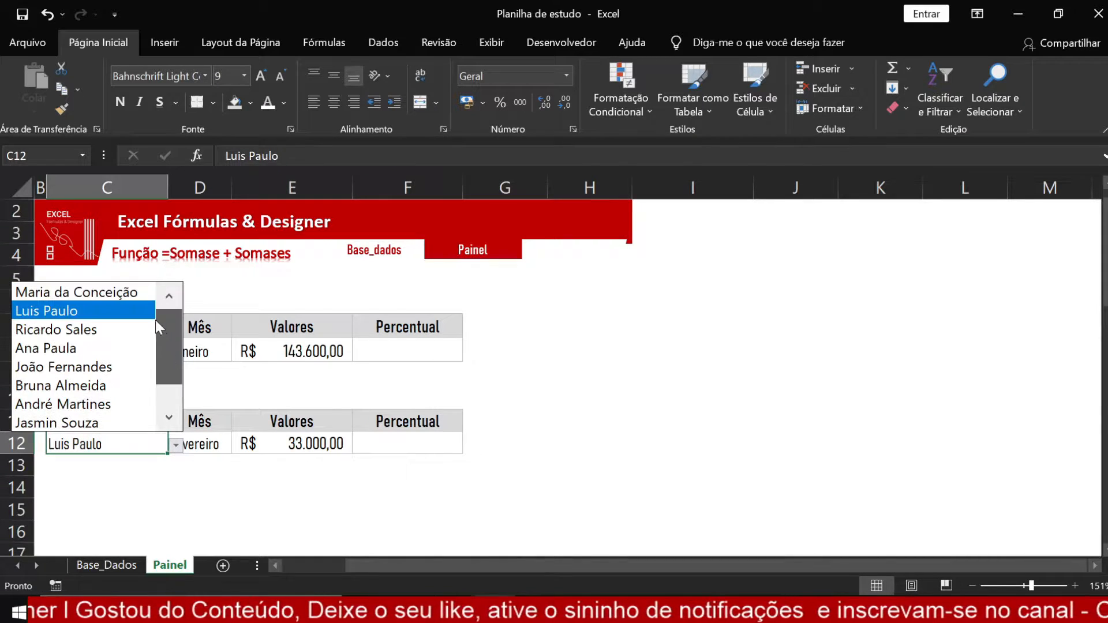
click(119, 296)
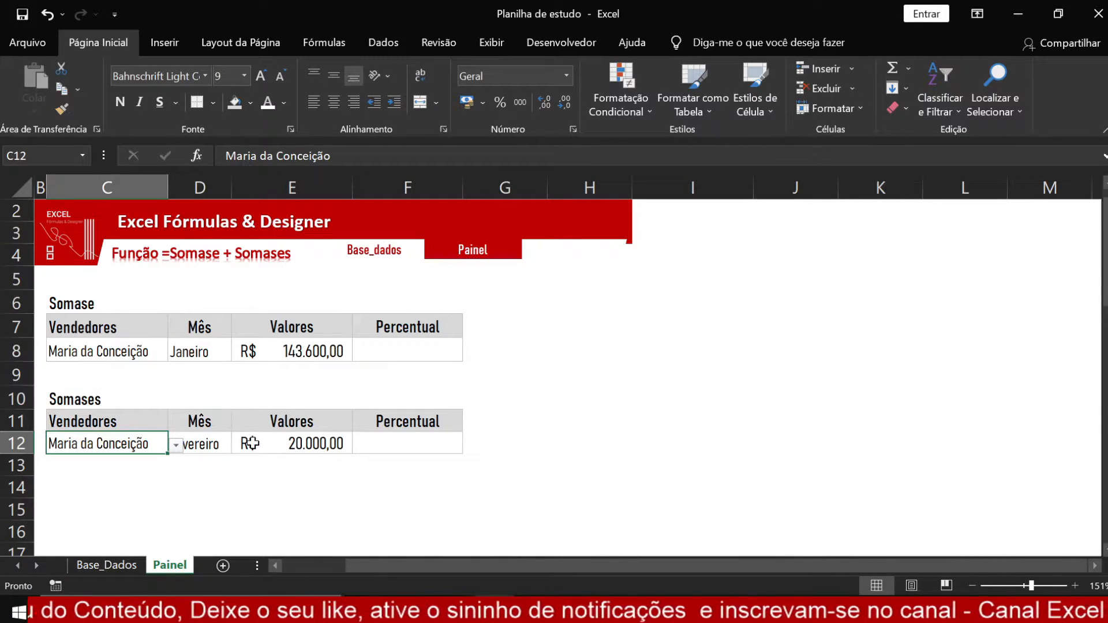
Check the Fevereiro result for the first salesperson against row 20 of Base_Dados
click(214, 452)
click(106, 565)
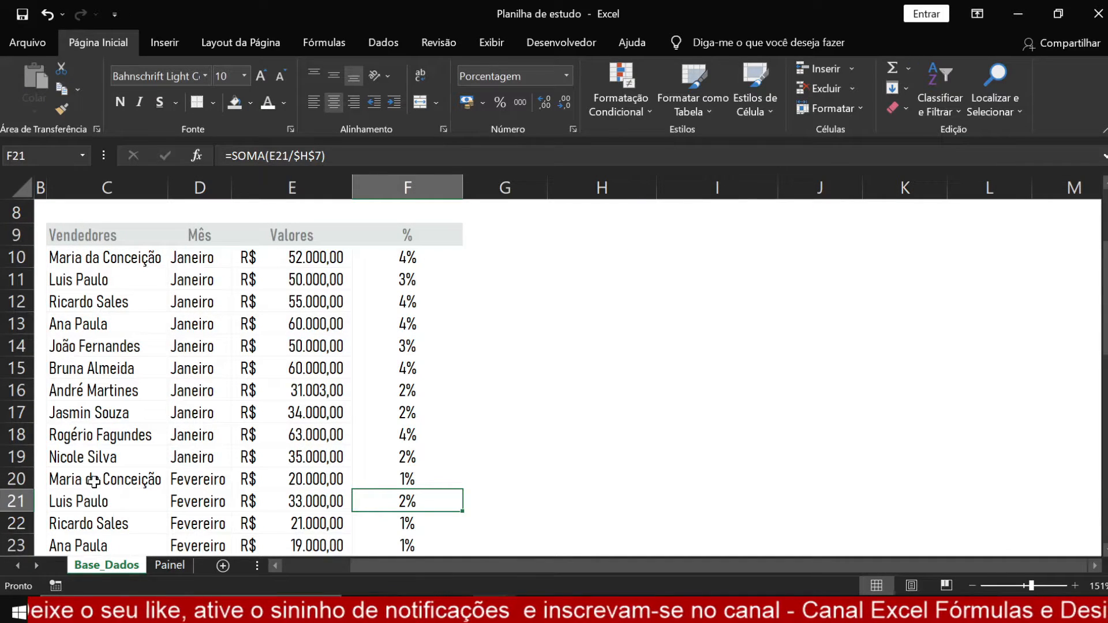
click(94, 481)
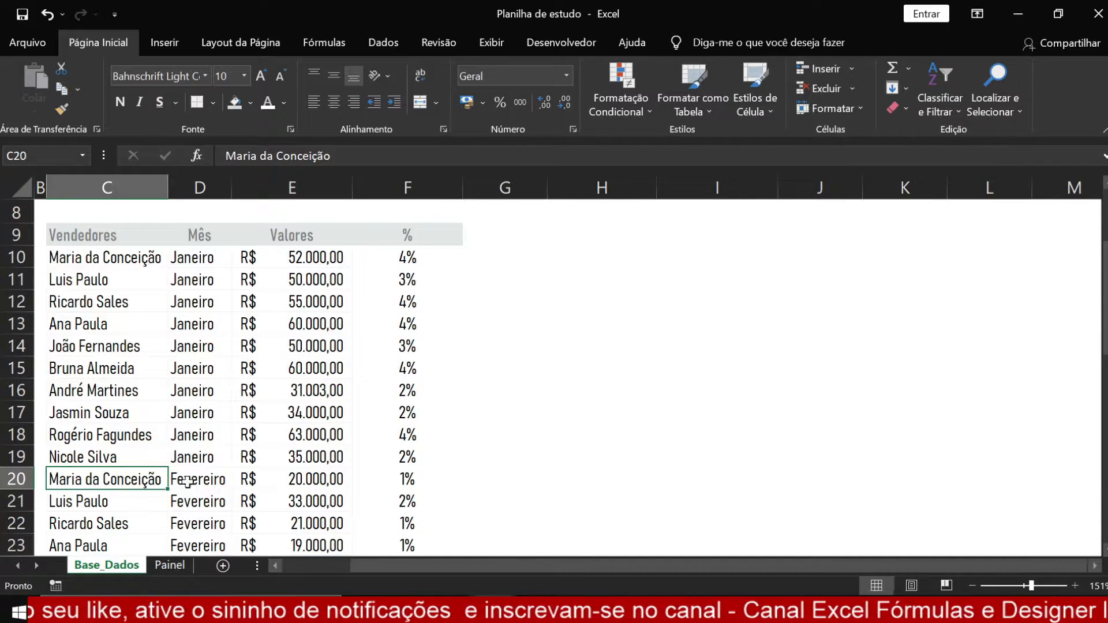
click(299, 480)
Set the SOMASES month in Painel cell D12 to Janeiro and check the result against row 10 of Base_Dados
click(174, 566)
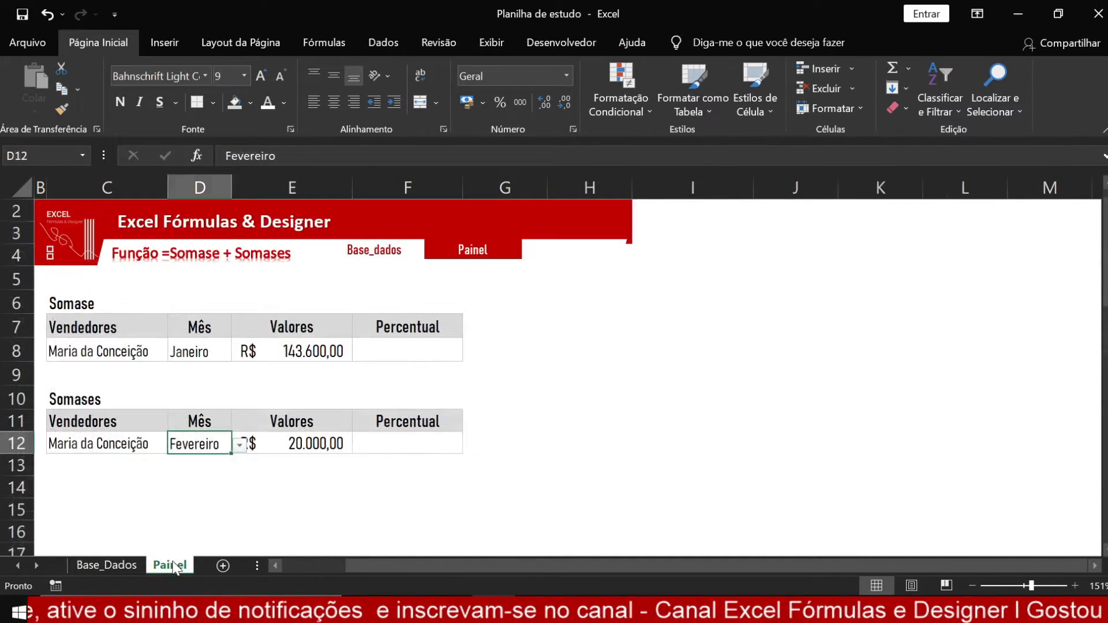
click(239, 445)
click(197, 464)
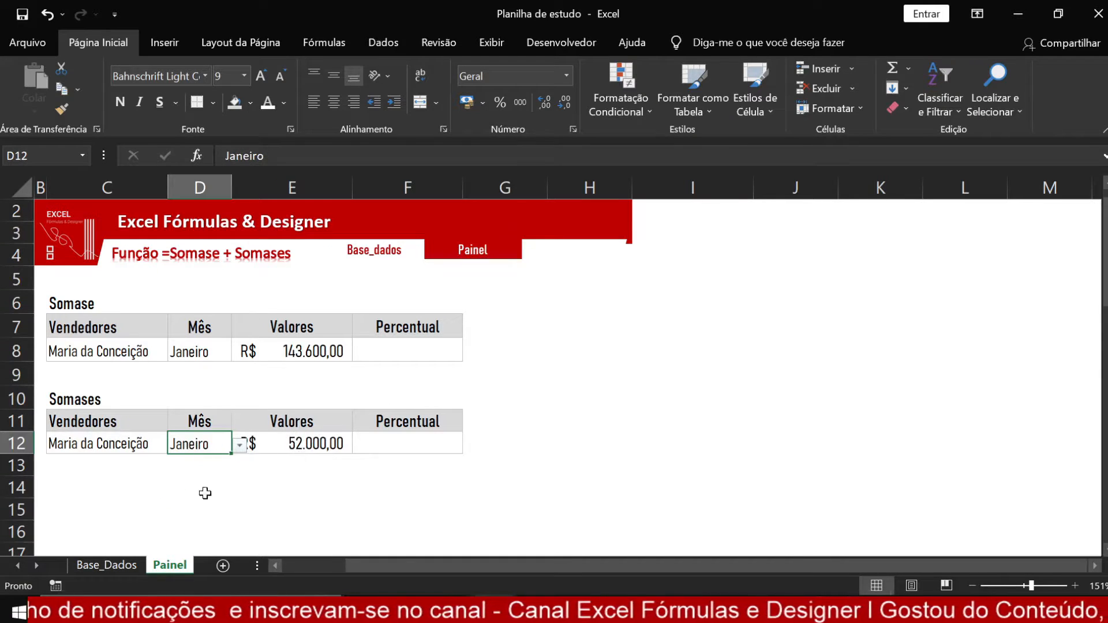
click(118, 567)
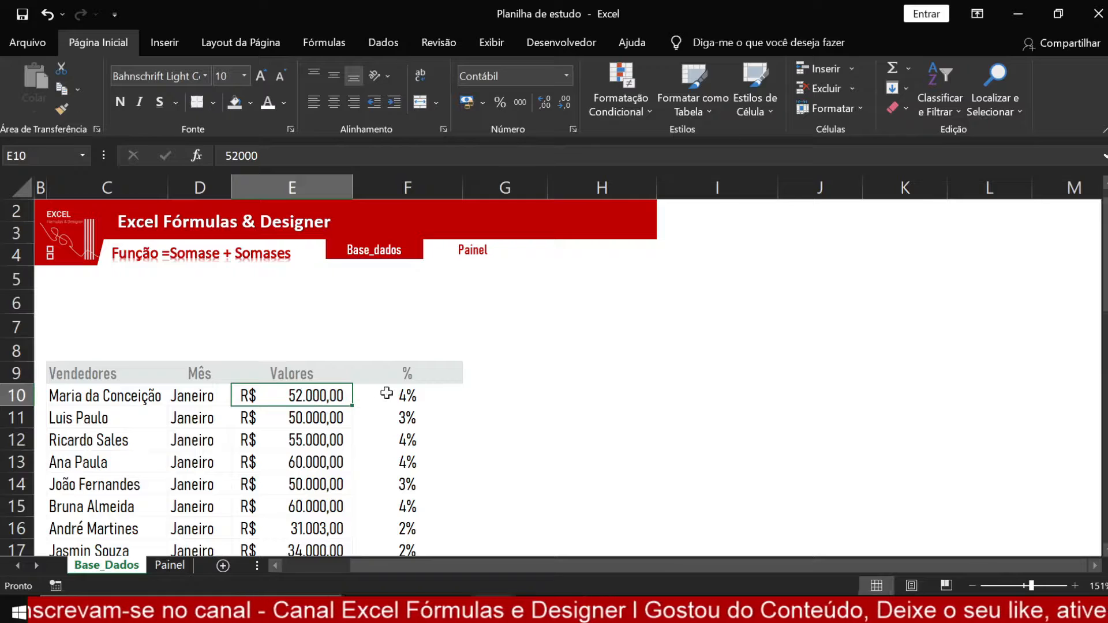
click(416, 394)
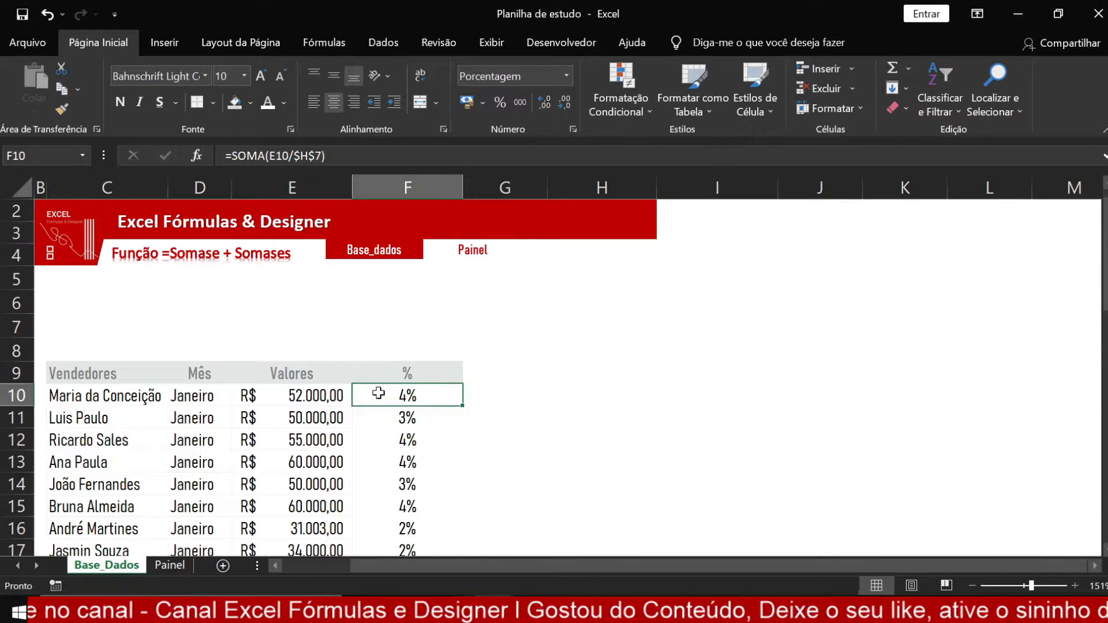
Change the SOMASES salesperson in Painel cell C12 to the last name in the list and inspect the total in E12
click(167, 564)
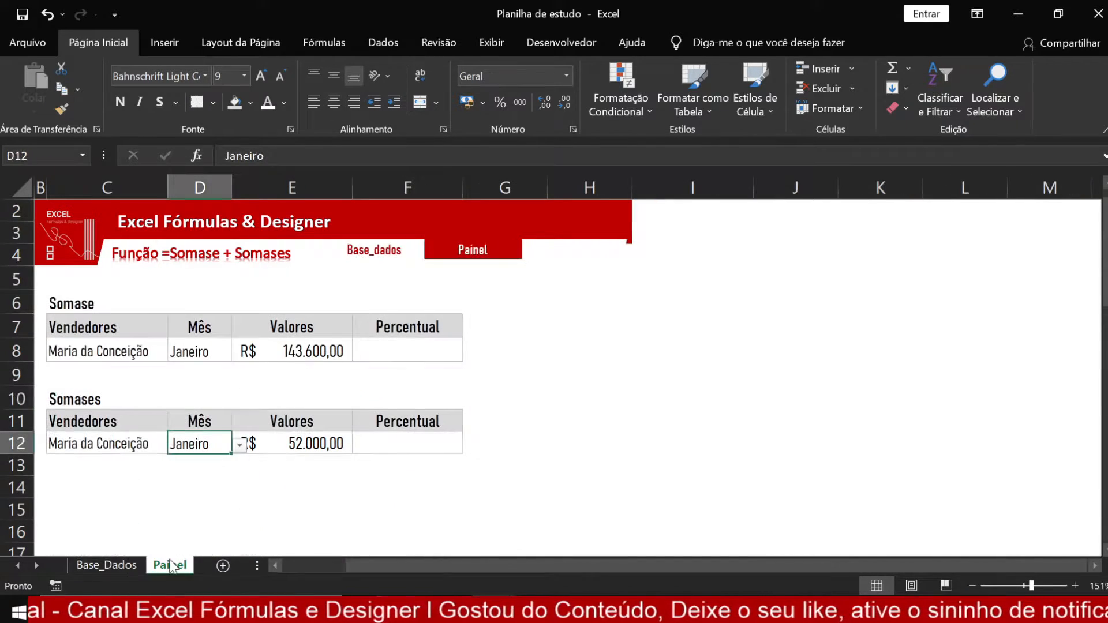
click(136, 441)
click(175, 446)
scroll(175, 372, down, 1)
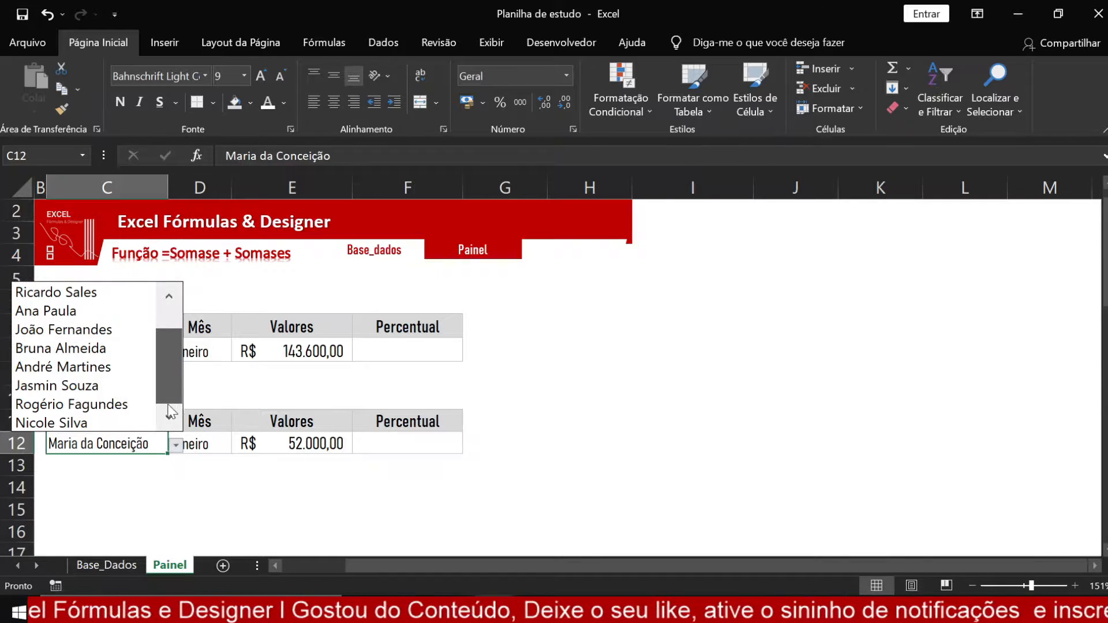
click(111, 423)
click(193, 461)
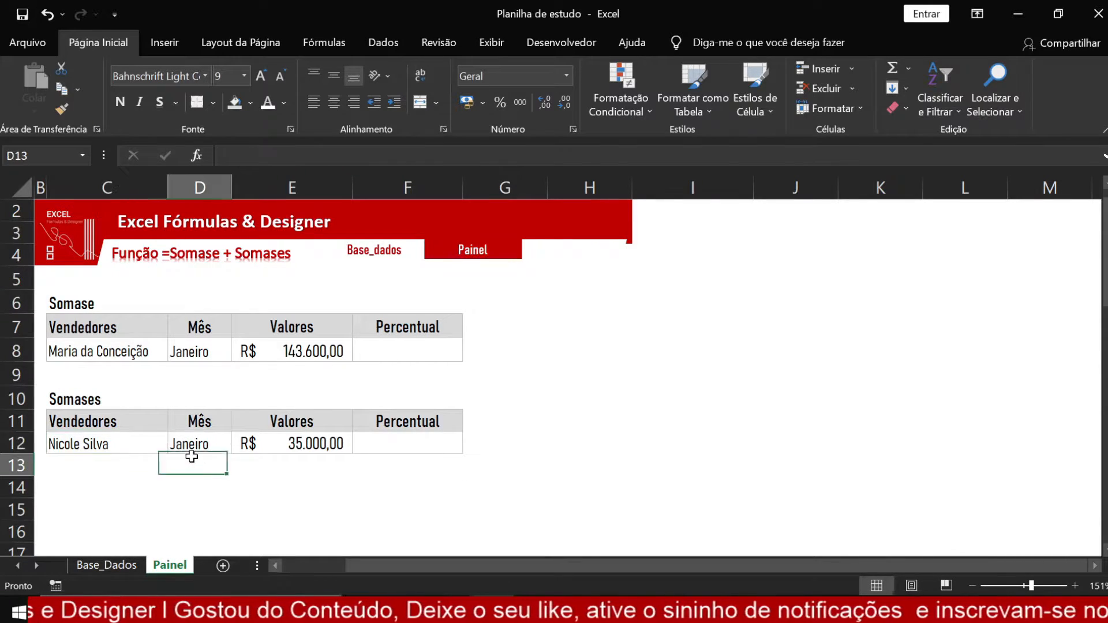
click(191, 441)
click(329, 449)
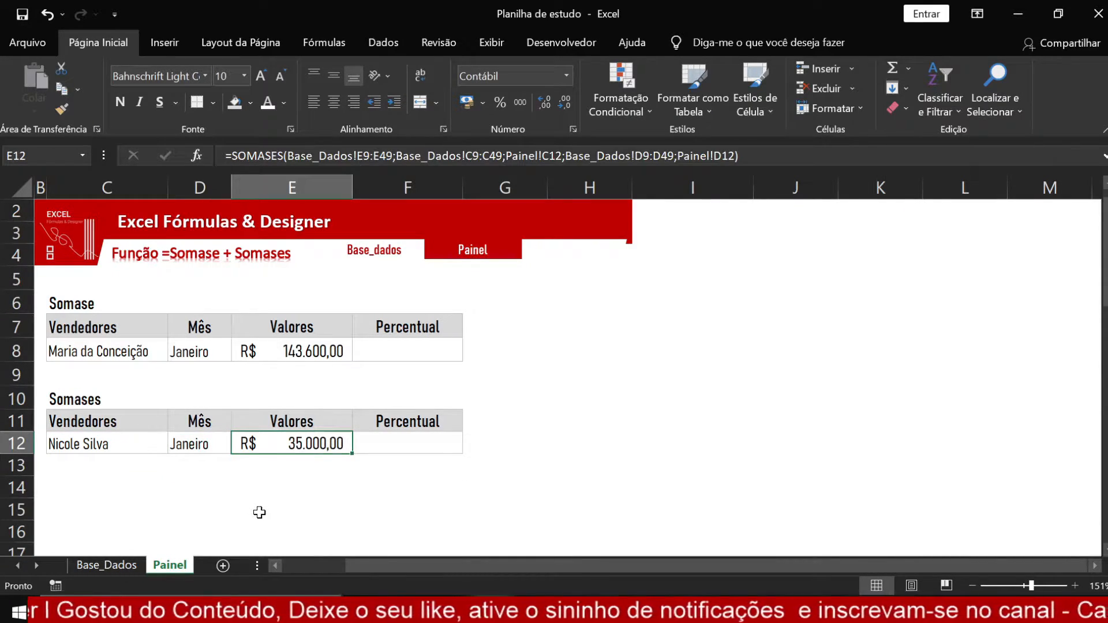
Check the last salesperson's Janeiro value and percentage in row 19 of Base_Dados
click(106, 564)
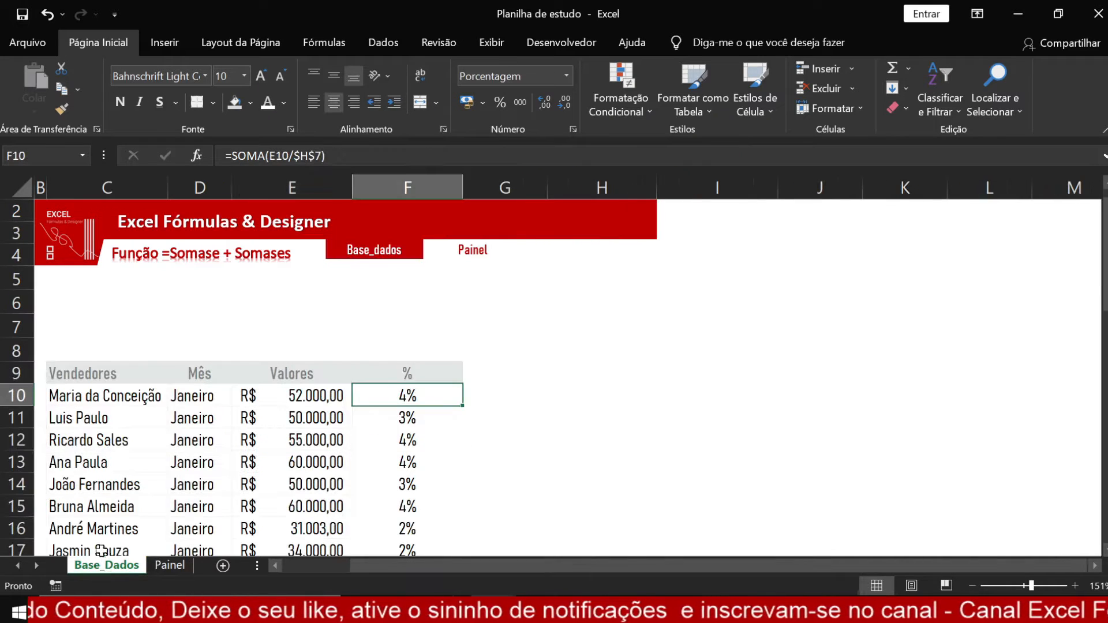
scroll(121, 415, down, 2)
scroll(121, 416, down, 1)
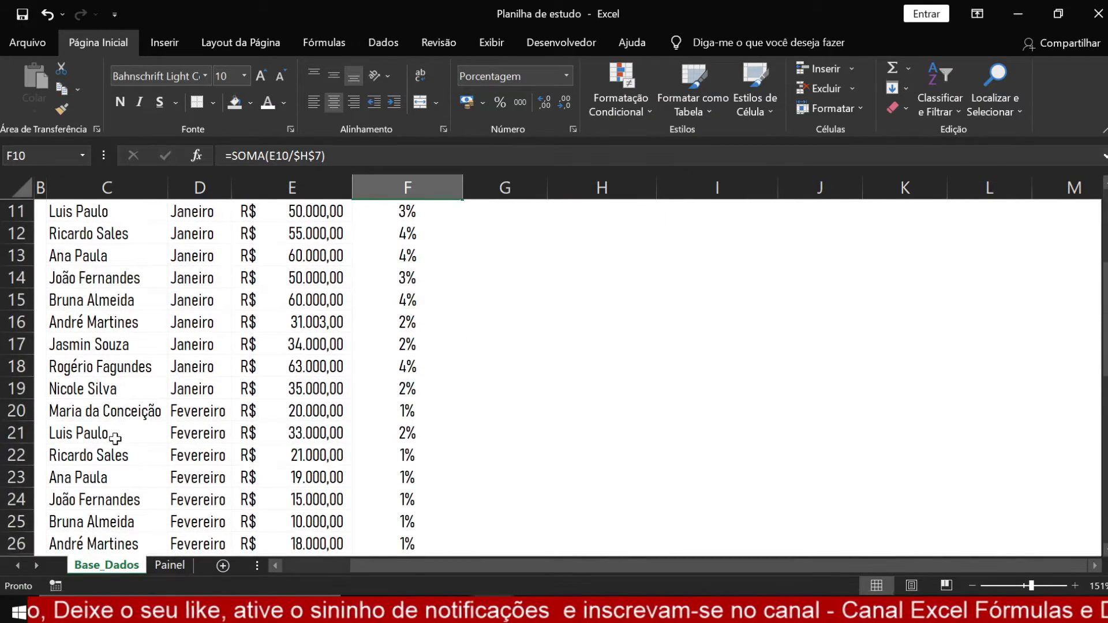
scroll(114, 426, up, 1)
click(152, 457)
drag(152, 457, 321, 456)
click(322, 455)
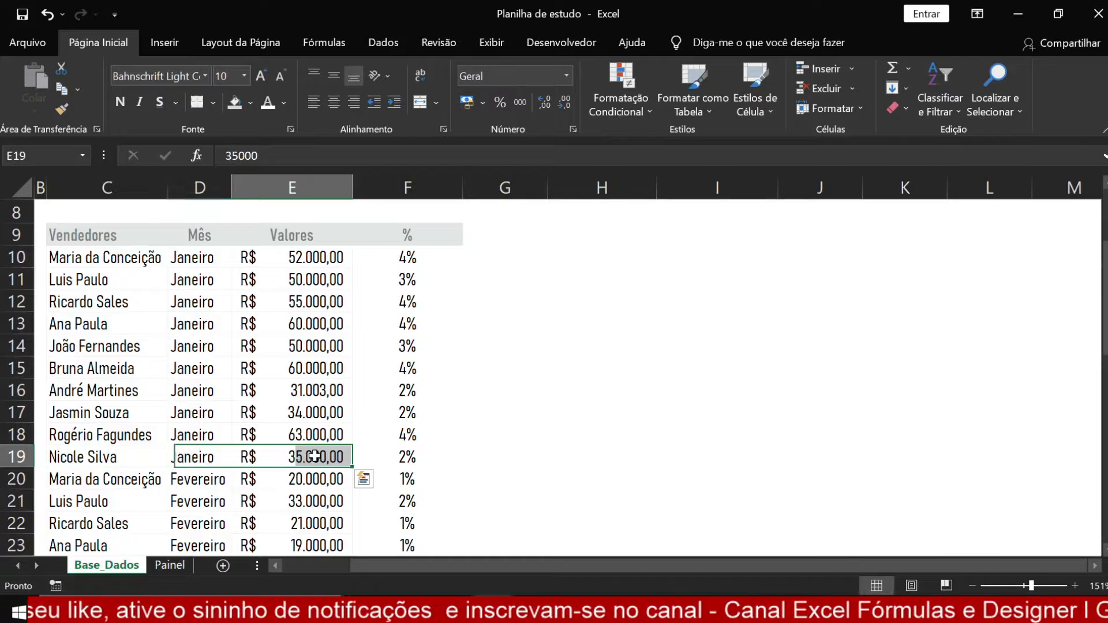
click(403, 459)
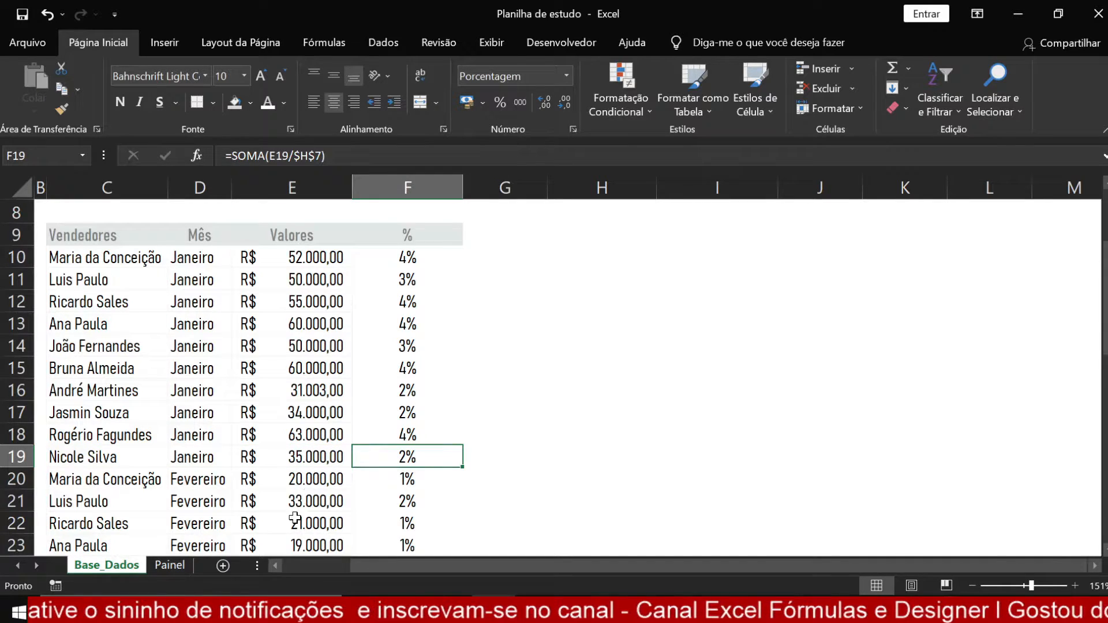
Start a SOMASES formula in Painel cell F12 with the % column Base_Dados!F9:F49 as the sum range
click(170, 565)
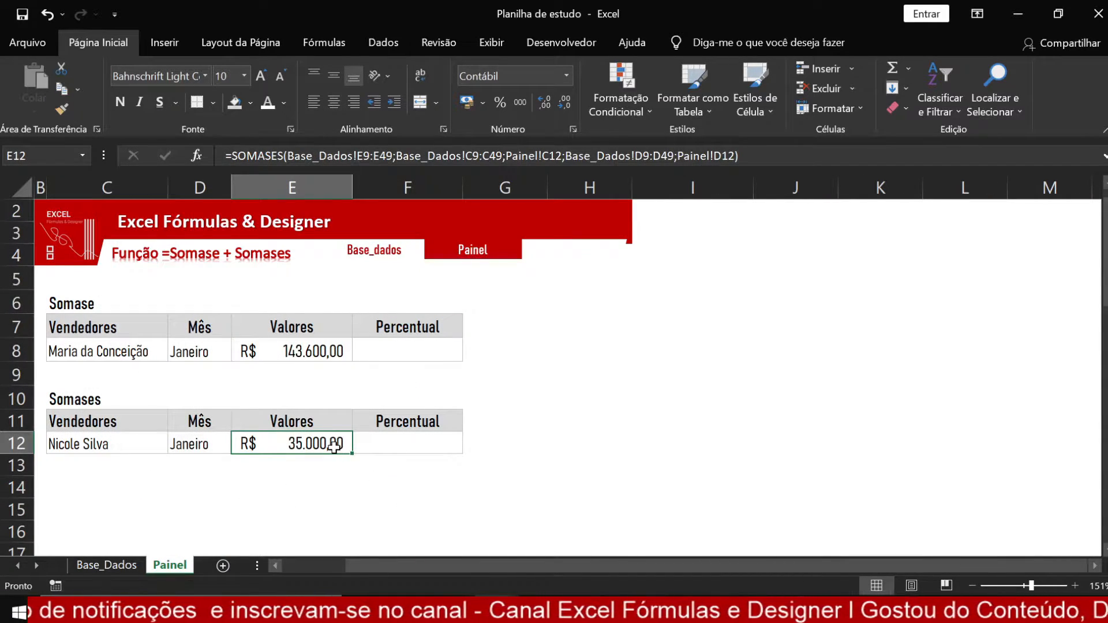
click(414, 440)
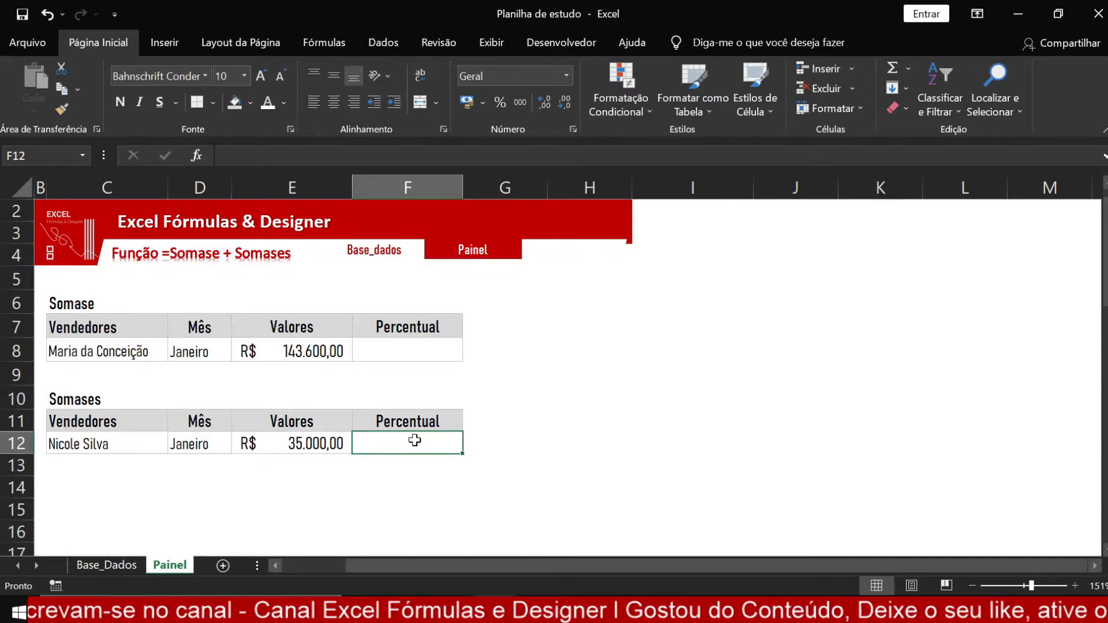
text(=SOMASES()
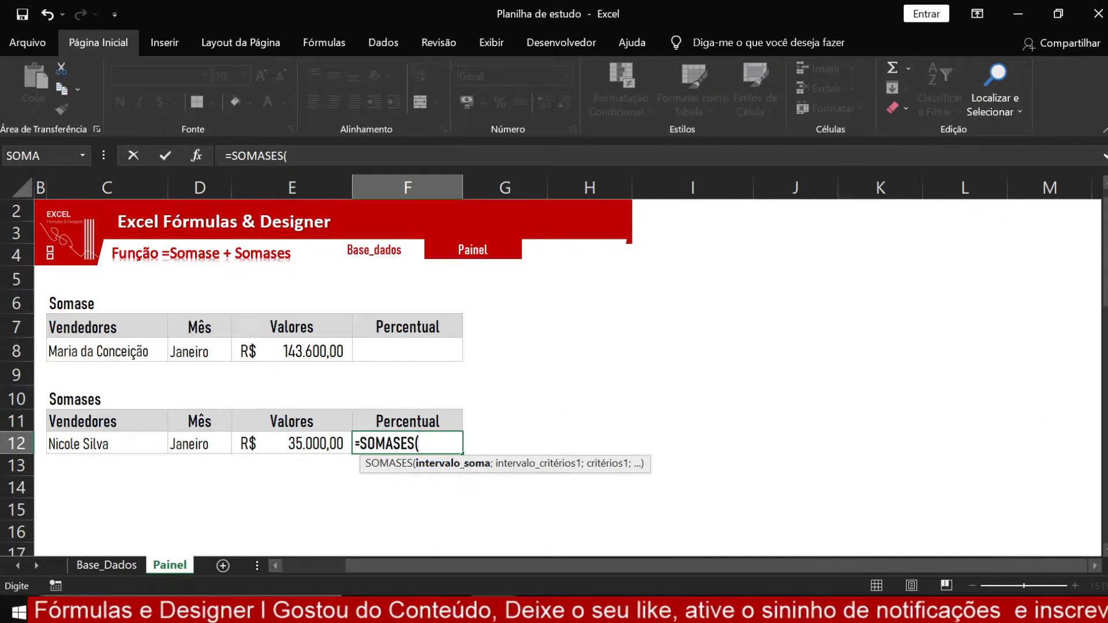
click(101, 568)
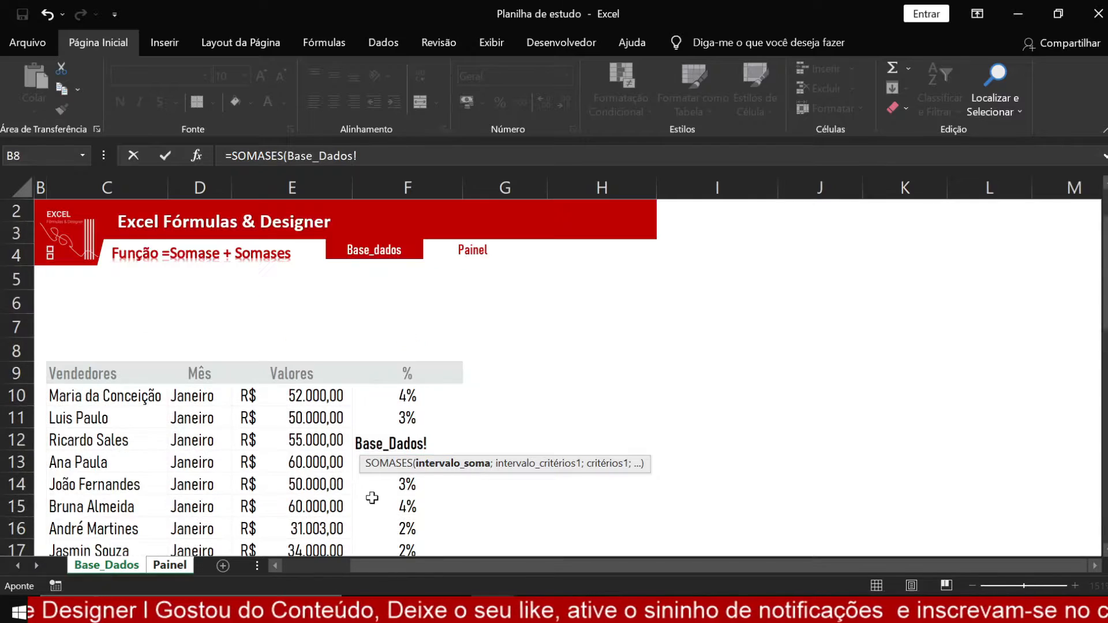
click(412, 376)
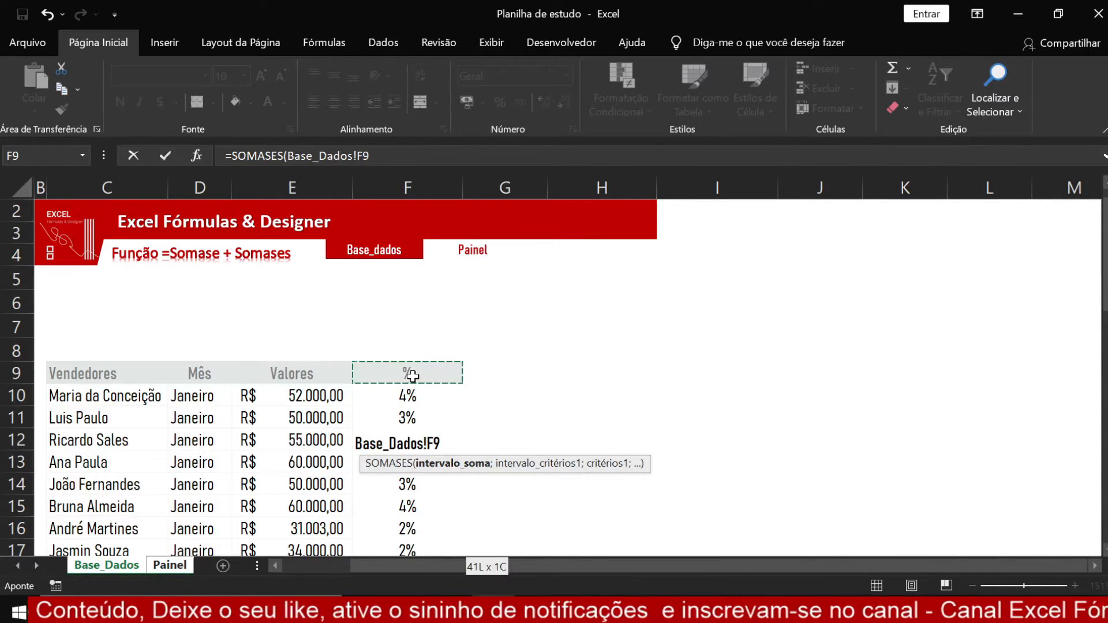
key(ctrl+shift+Down)
text(;)
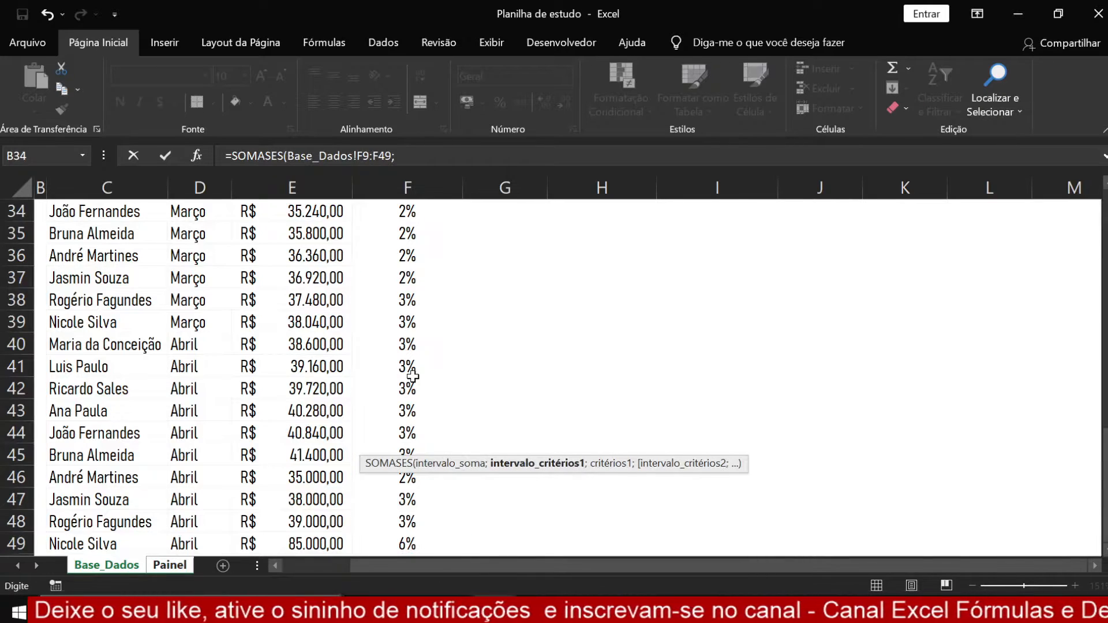
scroll(553, 427, up, 6)
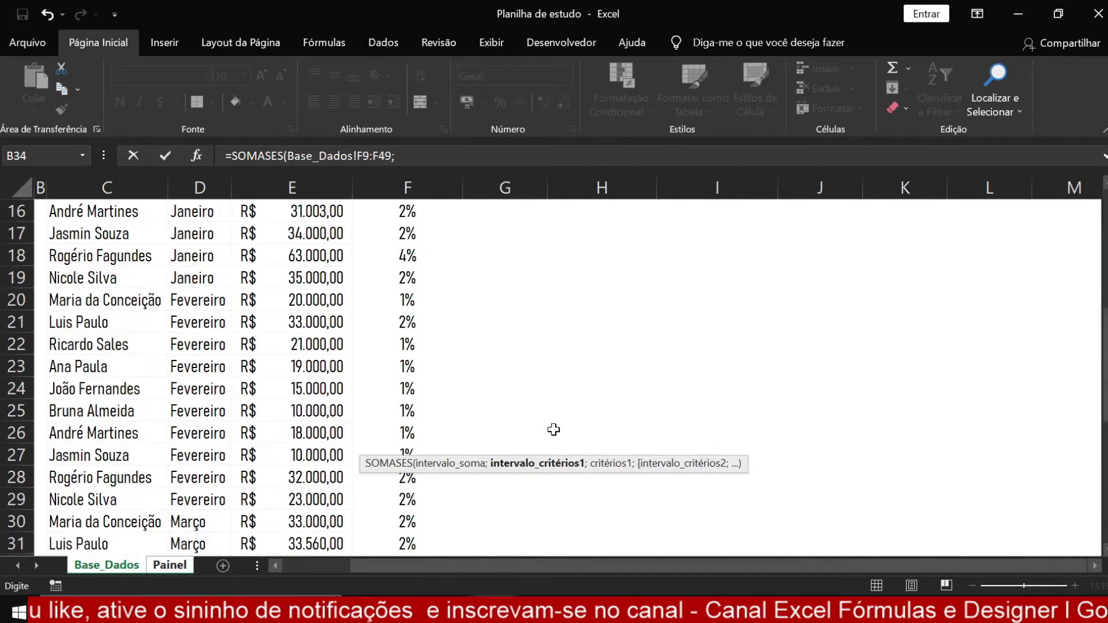
Add the first criteria pair to the F12 SOMASES formula: salesperson range Base_Dados!C9:C49 matched to Painel!C12
scroll(554, 429, up, 3)
scroll(502, 416, up, 1)
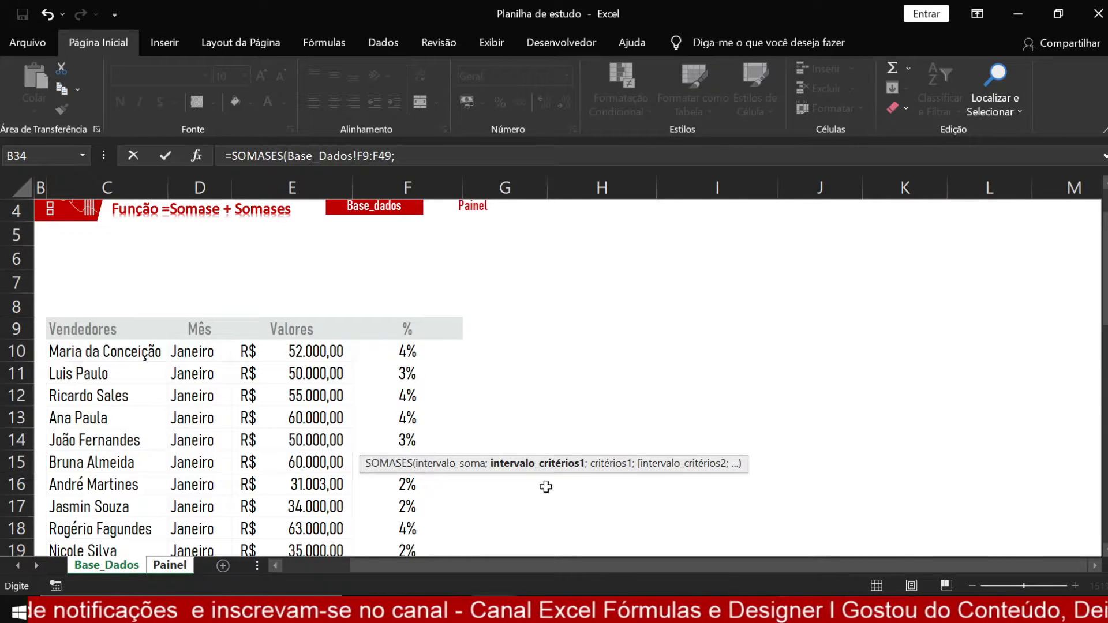
scroll(566, 487, up, 1)
click(84, 374)
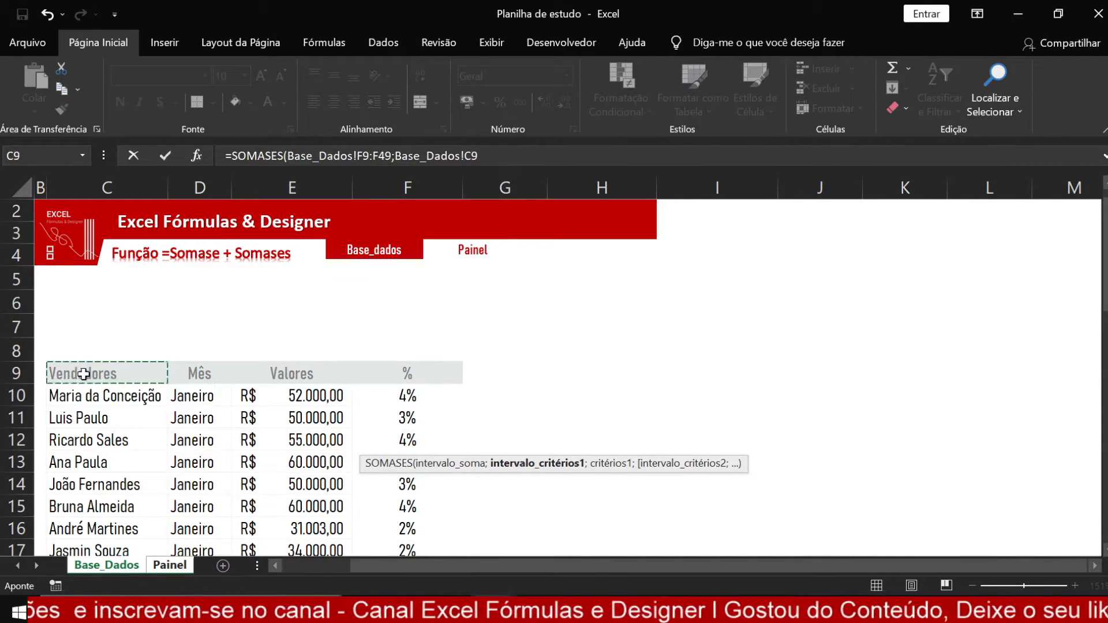
key(ctrl+shift+Down)
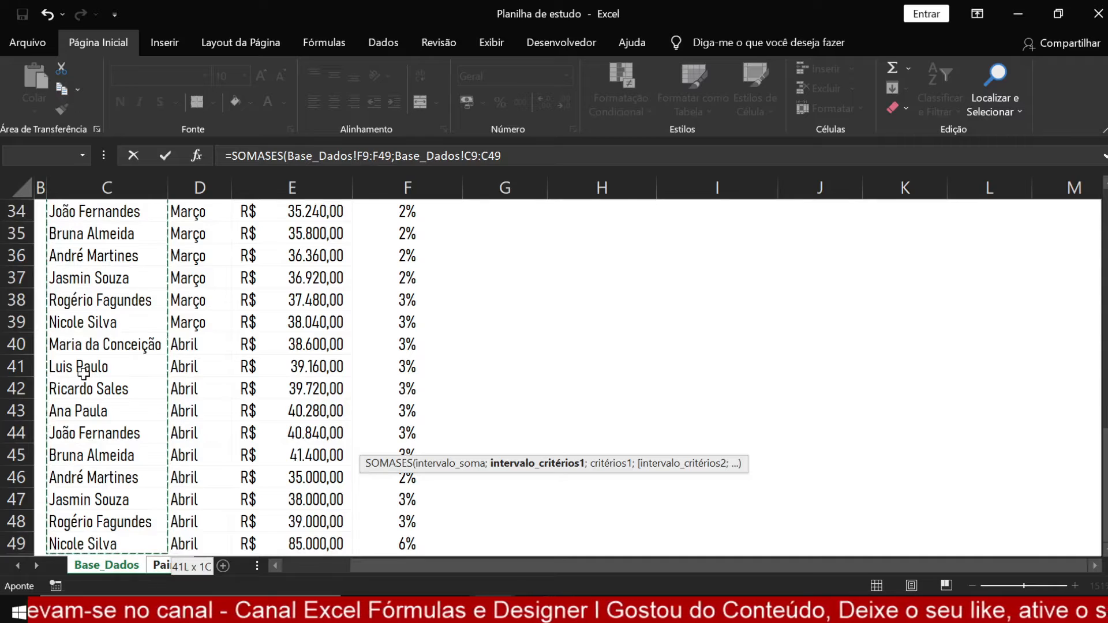
text(;)
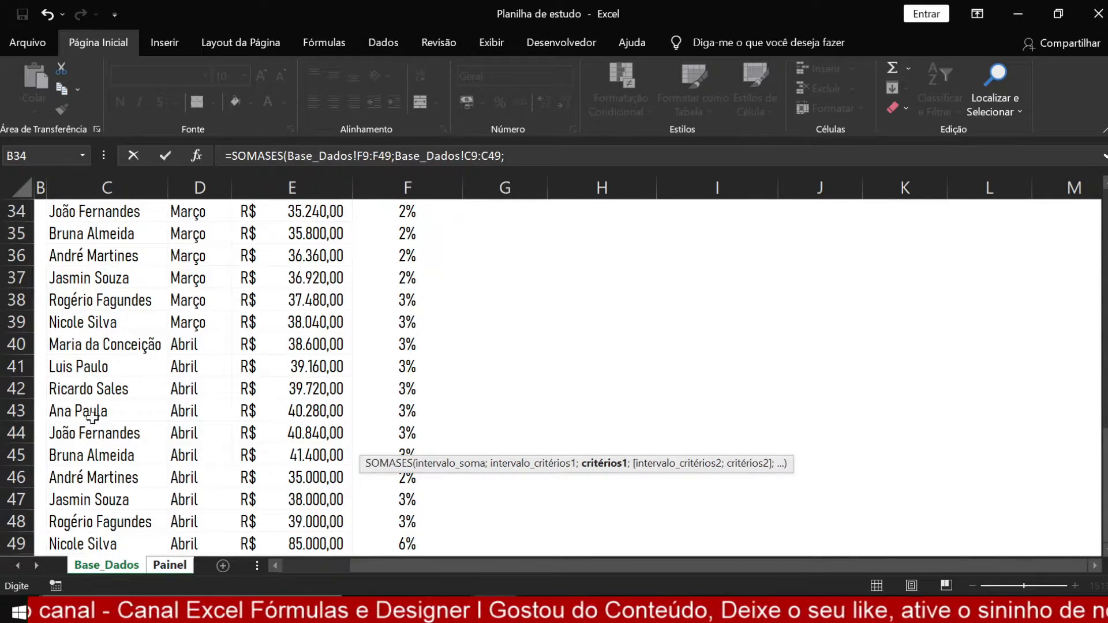
click(170, 565)
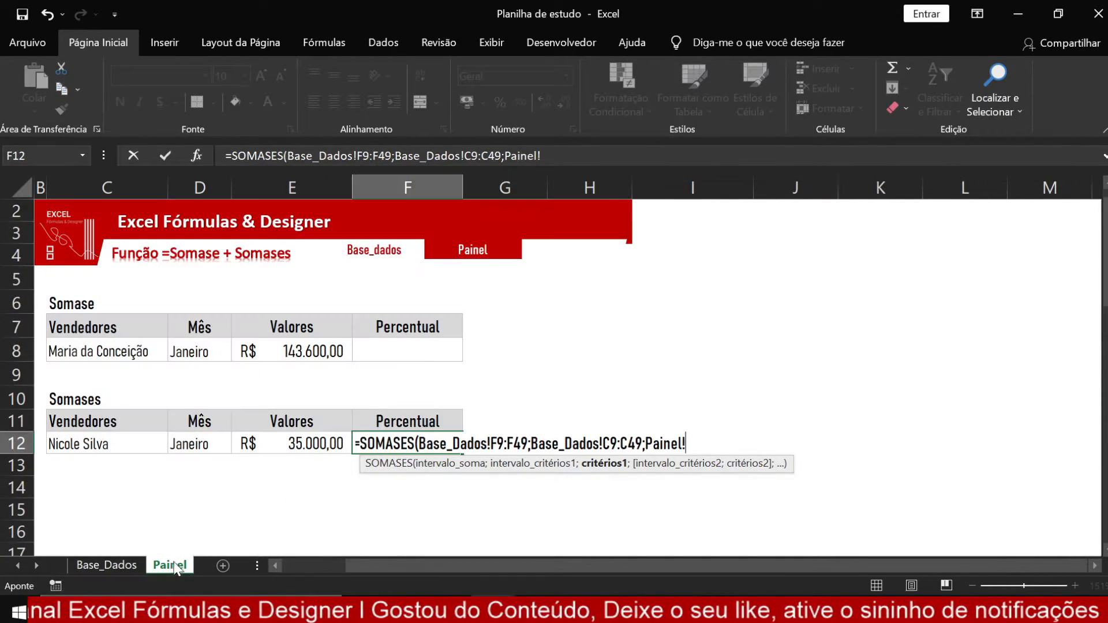
click(95, 443)
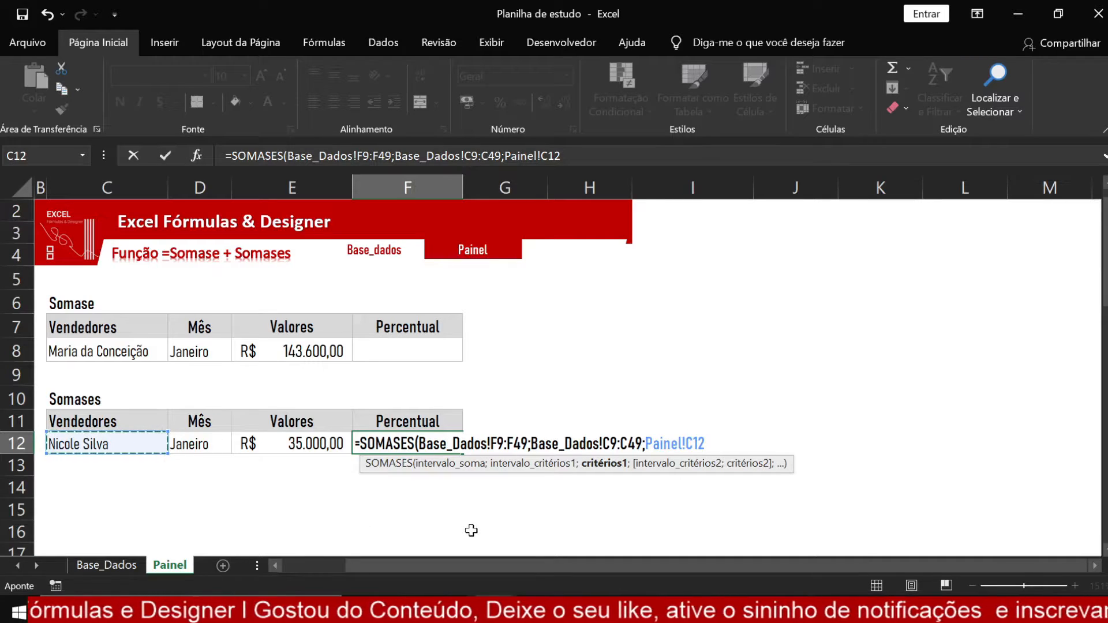
text(;)
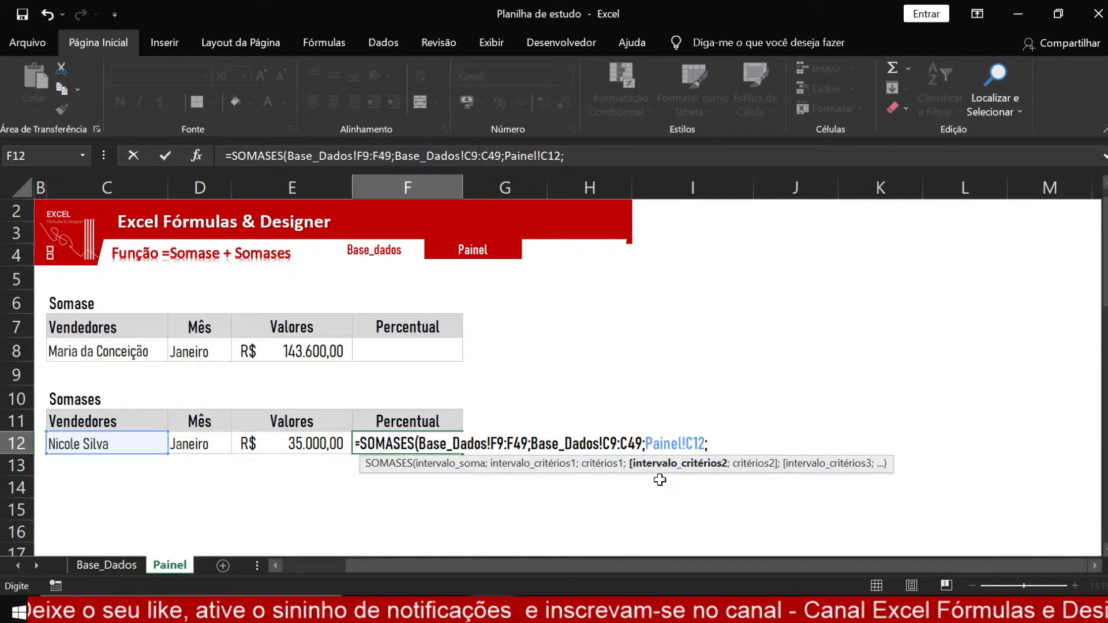
Add the second criteria pair to the F12 SOMASES formula: month range Base_Dados!D9:D49 matched to Painel!D12
click(121, 565)
scroll(153, 439, up, 11)
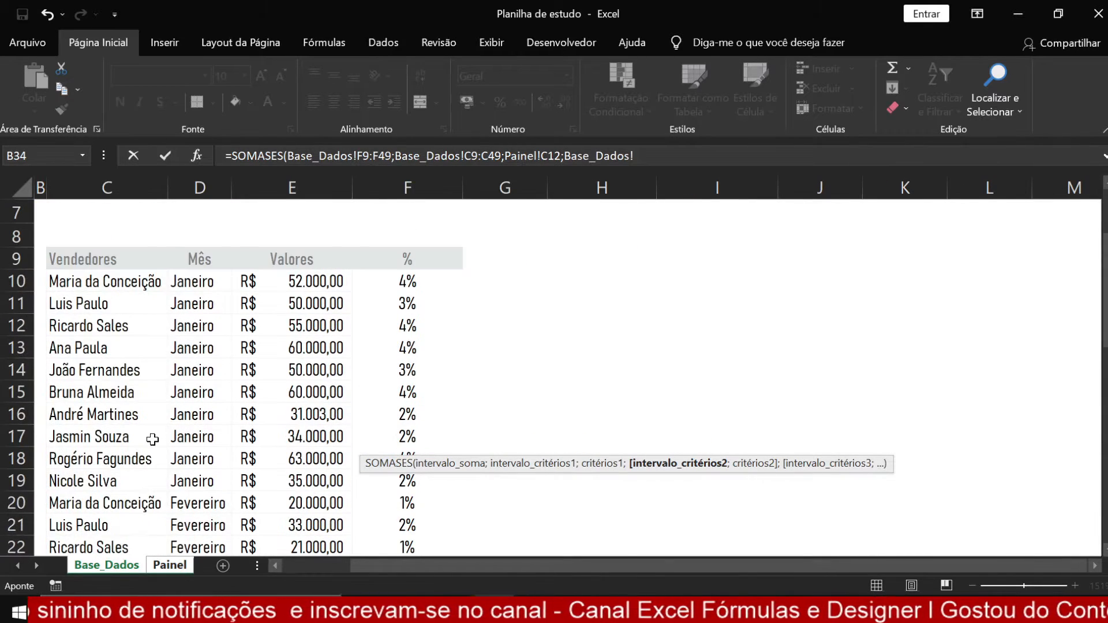
click(202, 375)
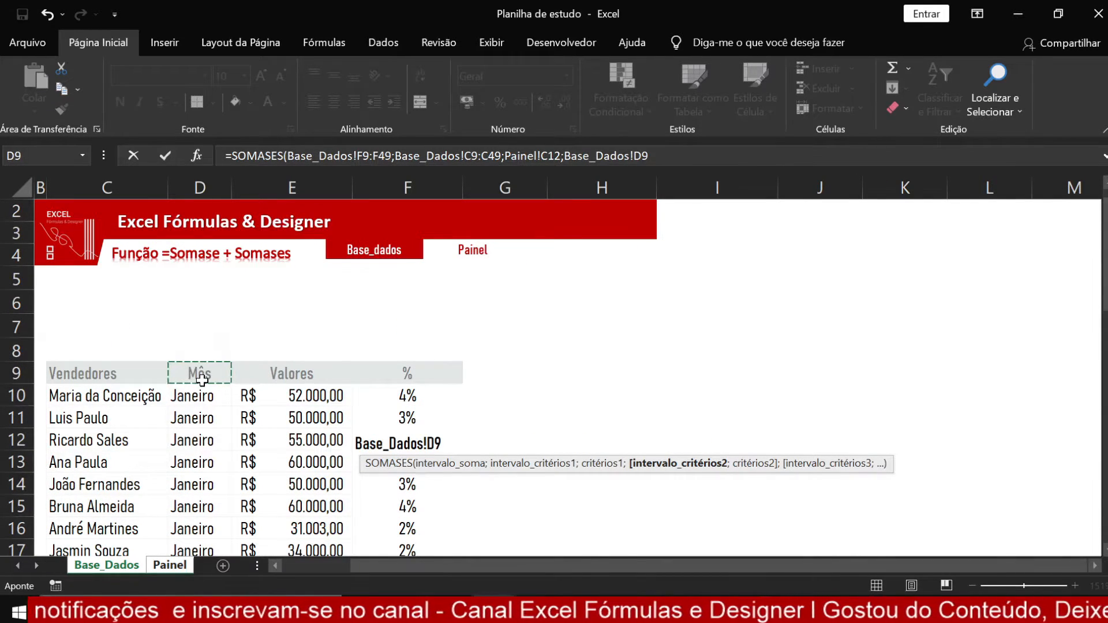
key(ctrl+shift+Down)
text(;)
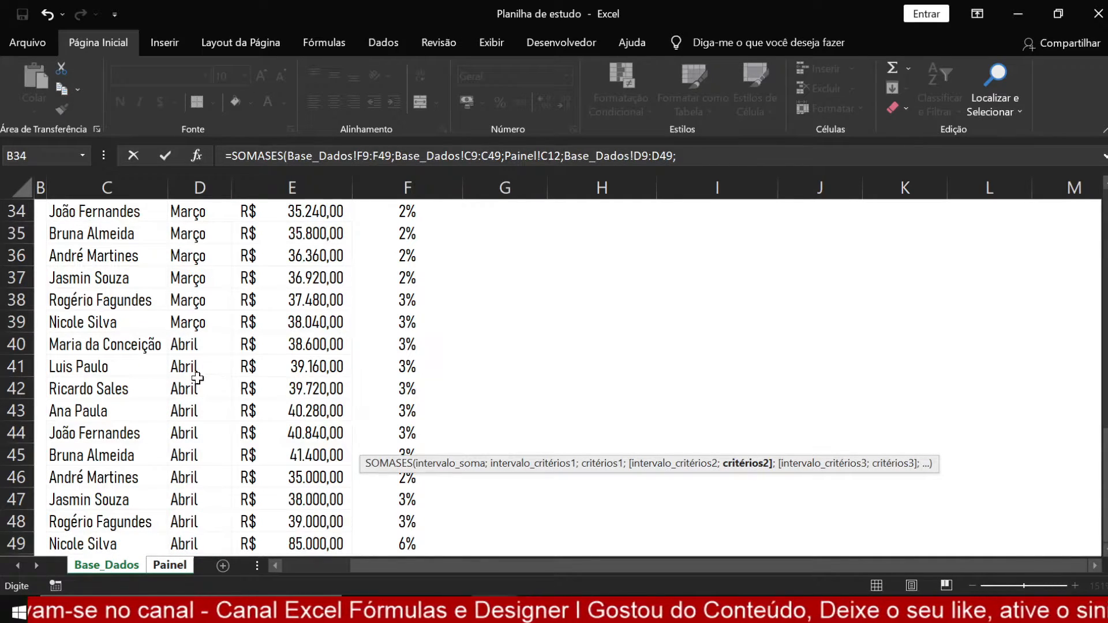
click(181, 568)
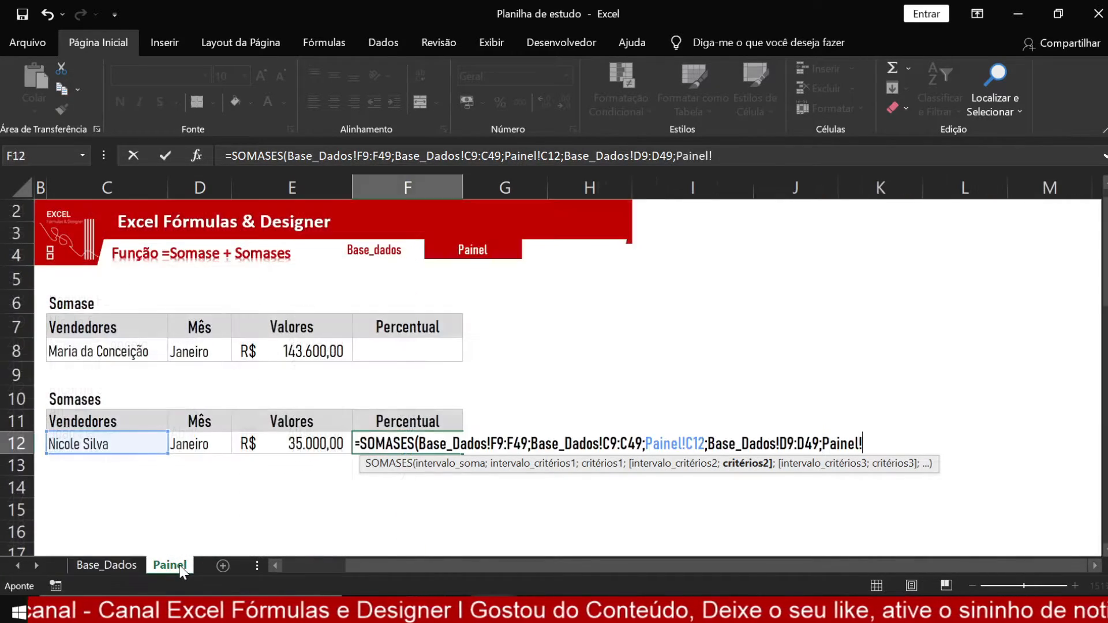
click(214, 450)
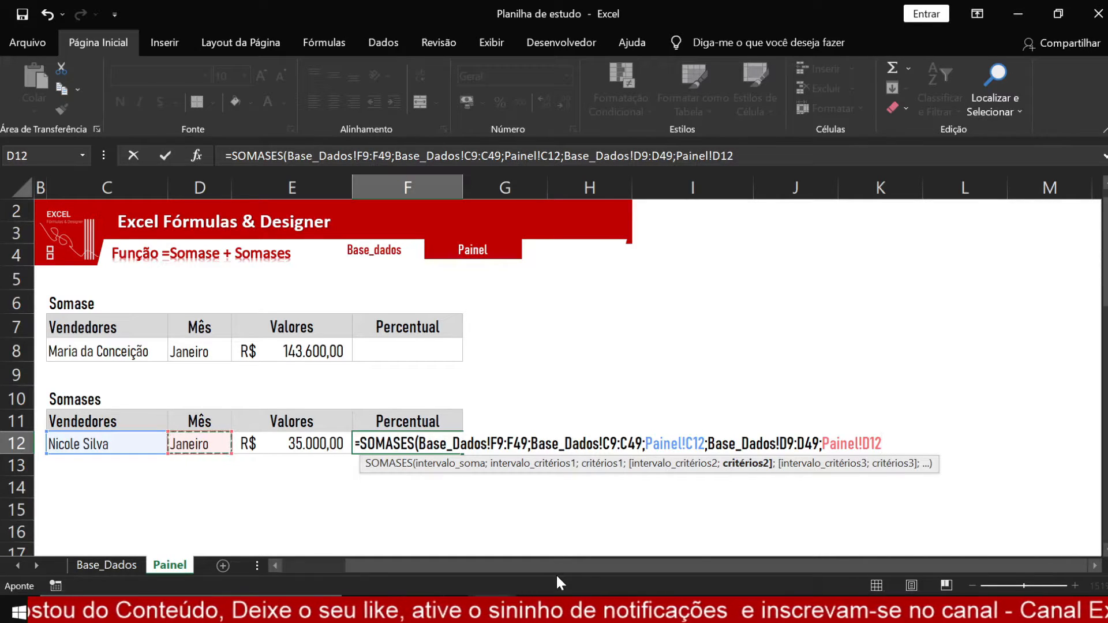
Close the SOMASES formula in F12 after its two criteria pairs and enter it
text())
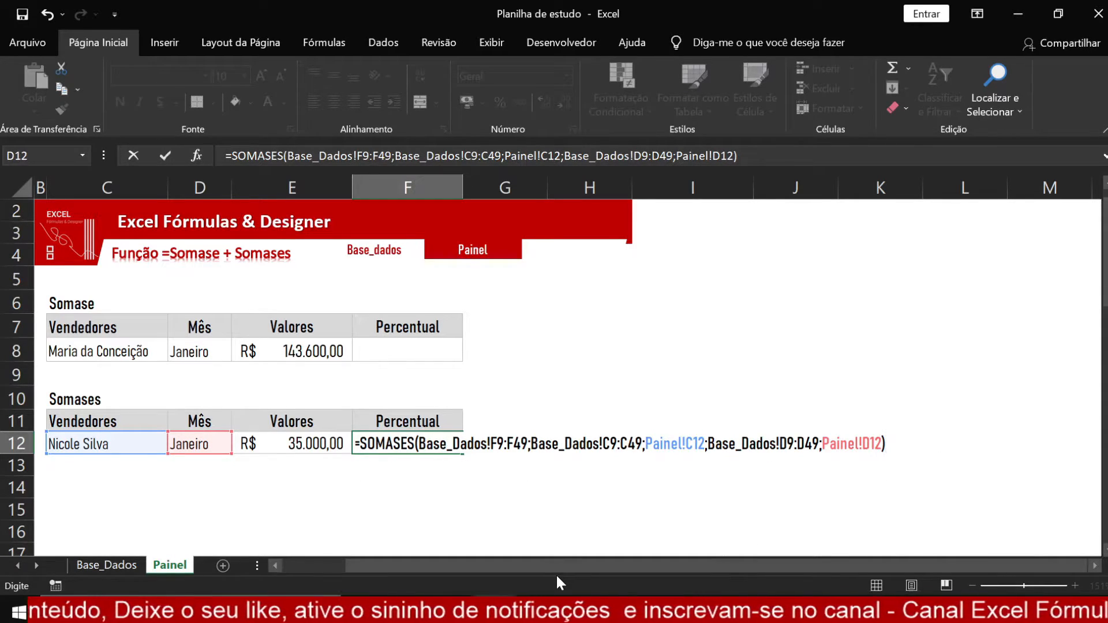
key(BackSpace)
text(;)
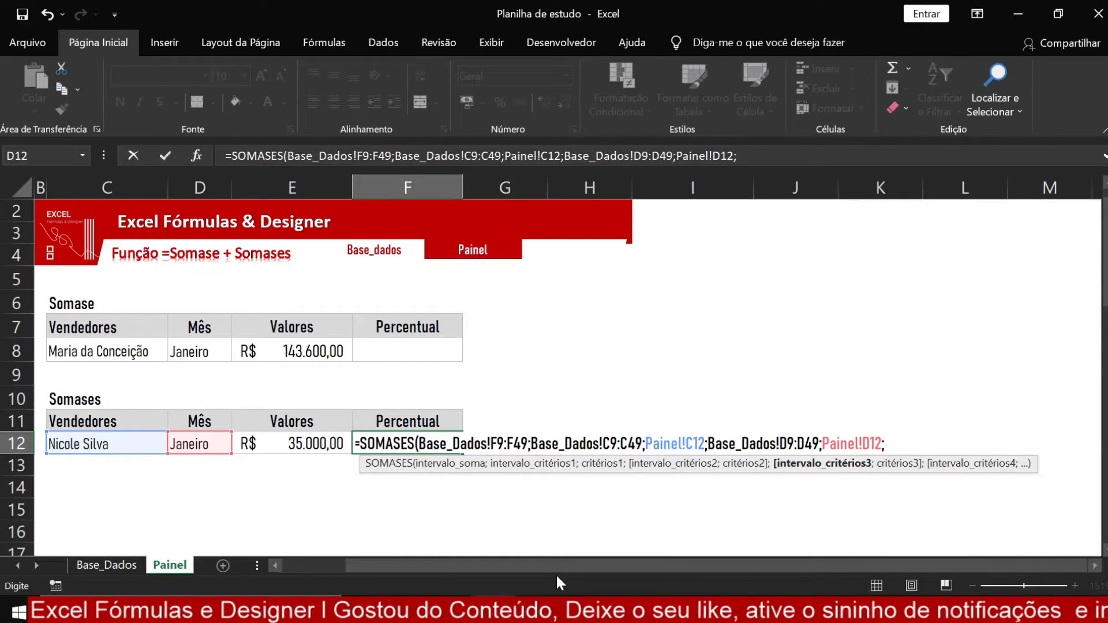
key(BackSpace)
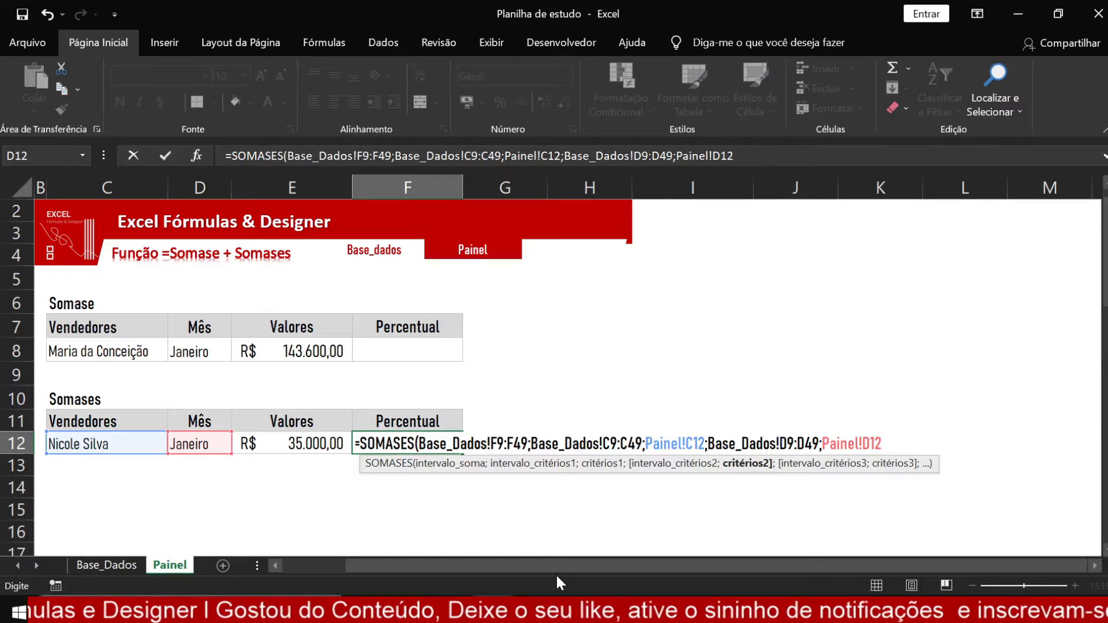
text())
key(Return)
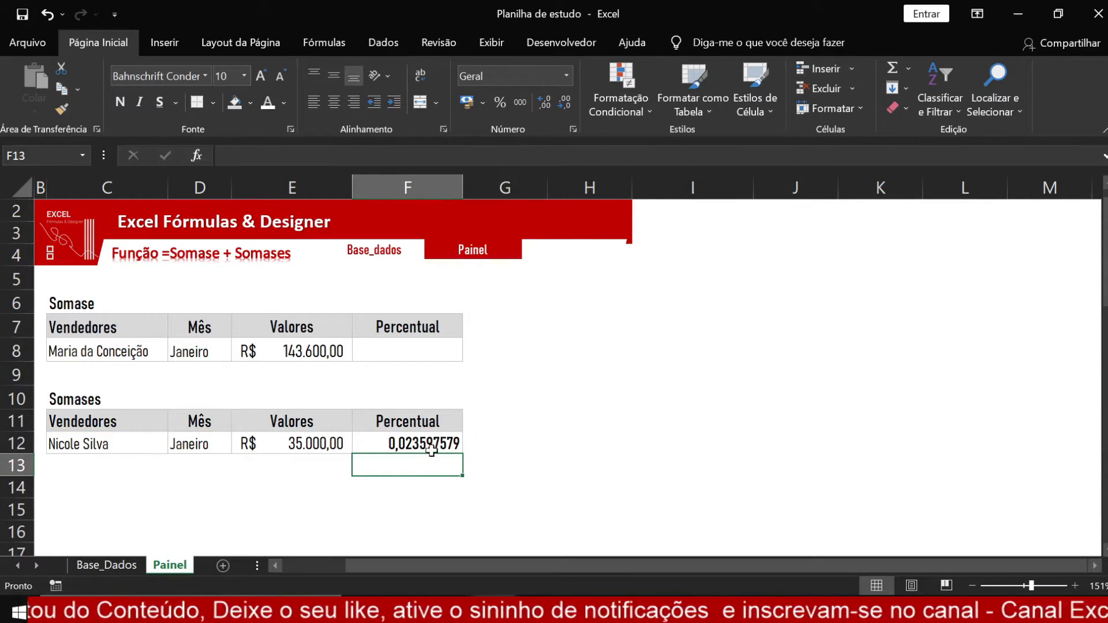
Format Painel cell F12 as a percentage and centre its content
key(Up)
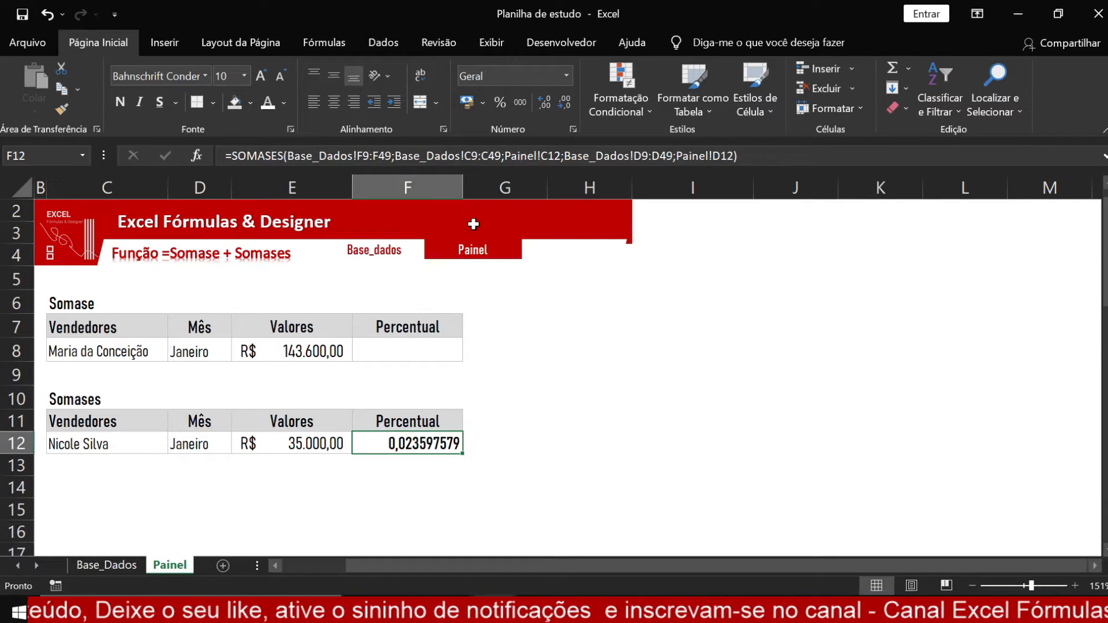
click(498, 102)
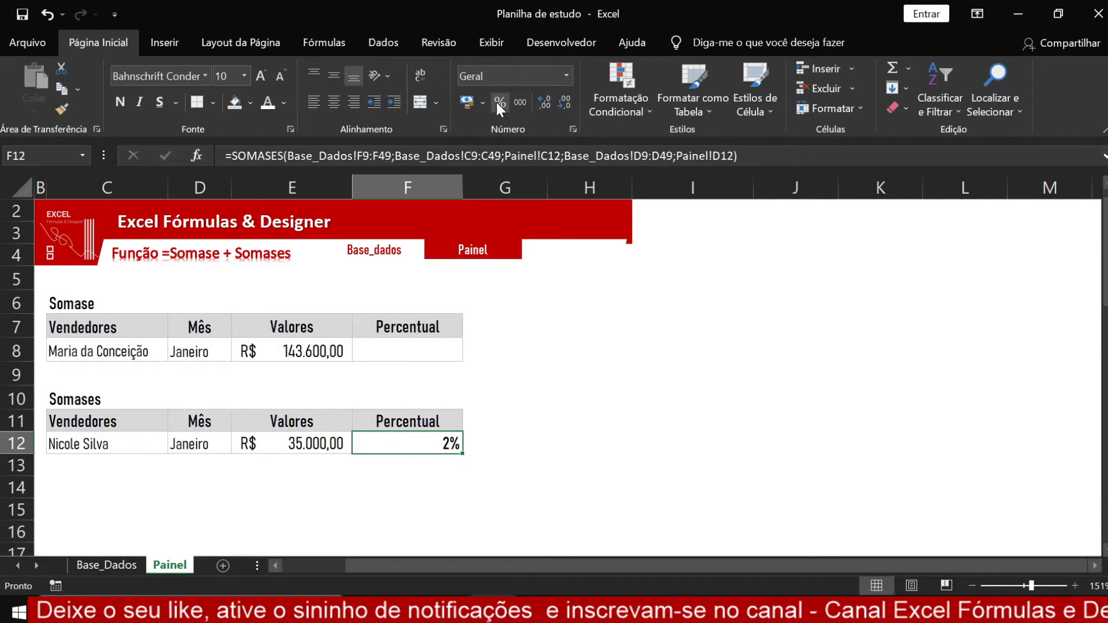
click(334, 103)
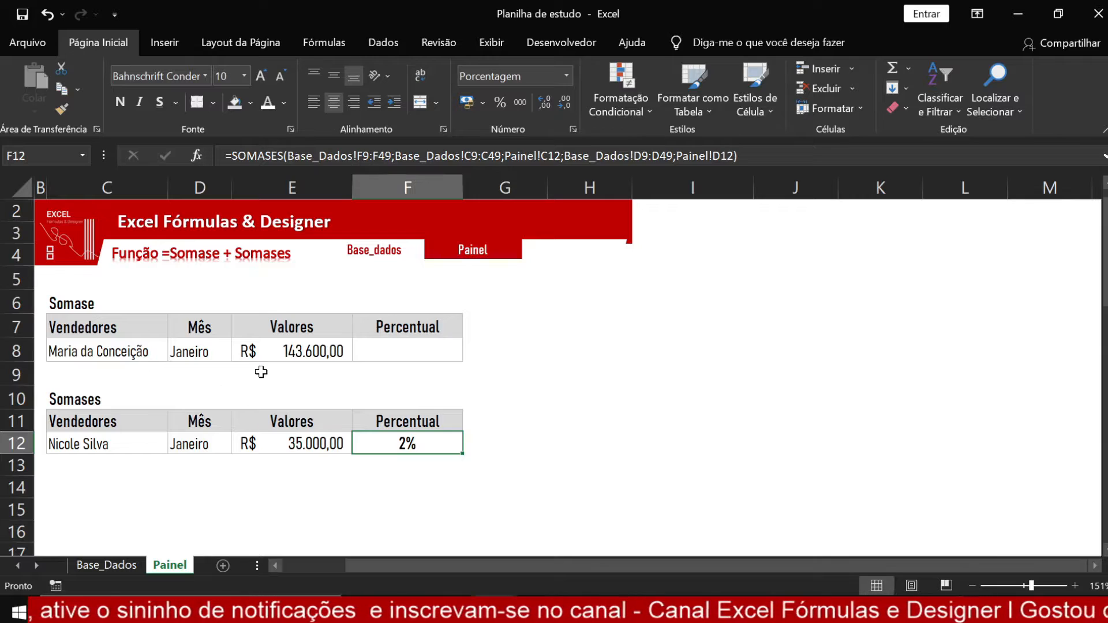
Change the SOMASES salesperson in Painel cell C12 to the first name in the list and inspect E12 and F12
click(154, 447)
click(175, 445)
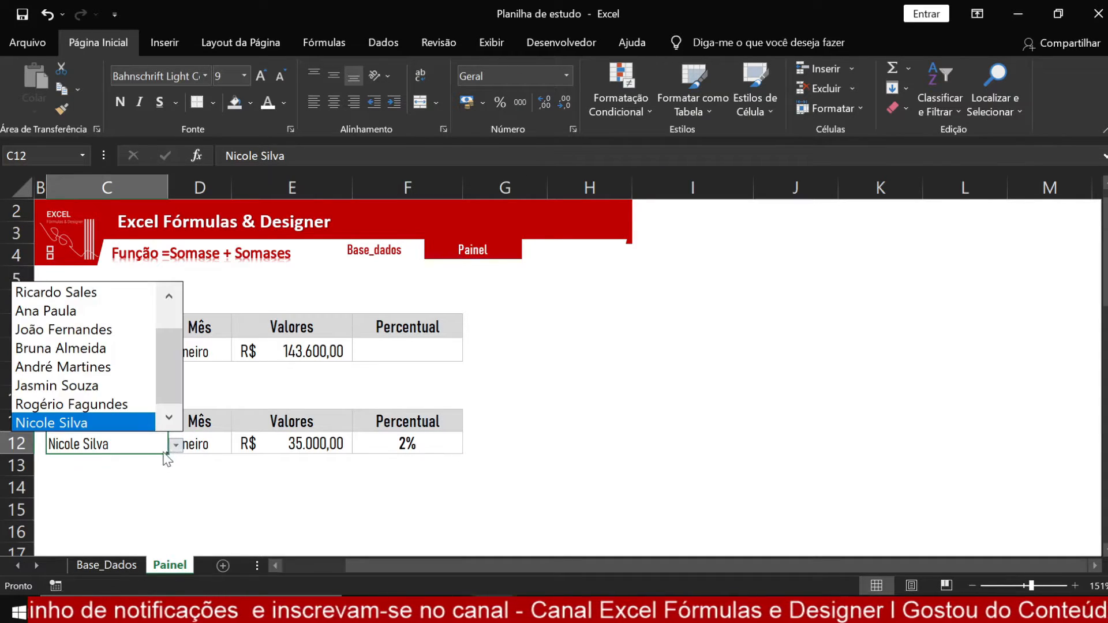
scroll(87, 358, up, 3)
click(126, 294)
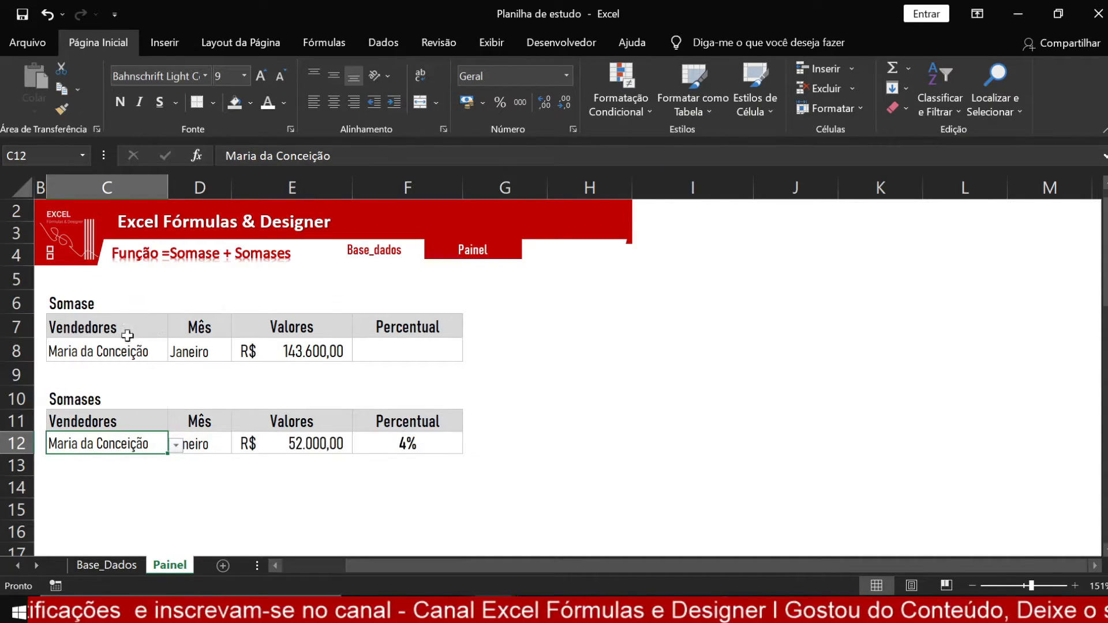
click(217, 445)
click(238, 446)
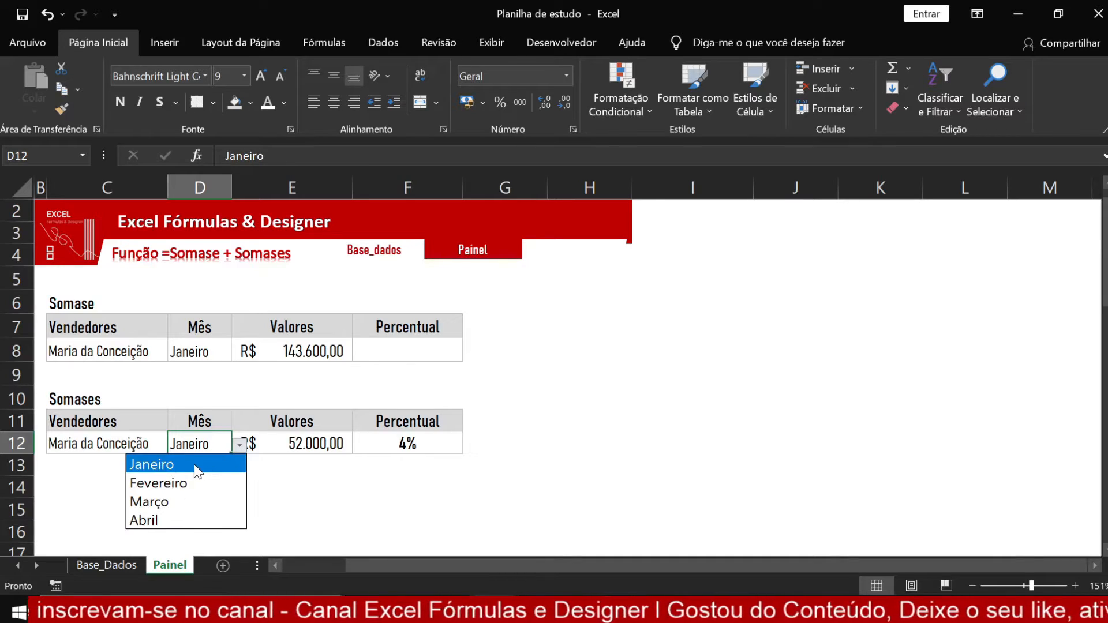
click(240, 447)
click(306, 447)
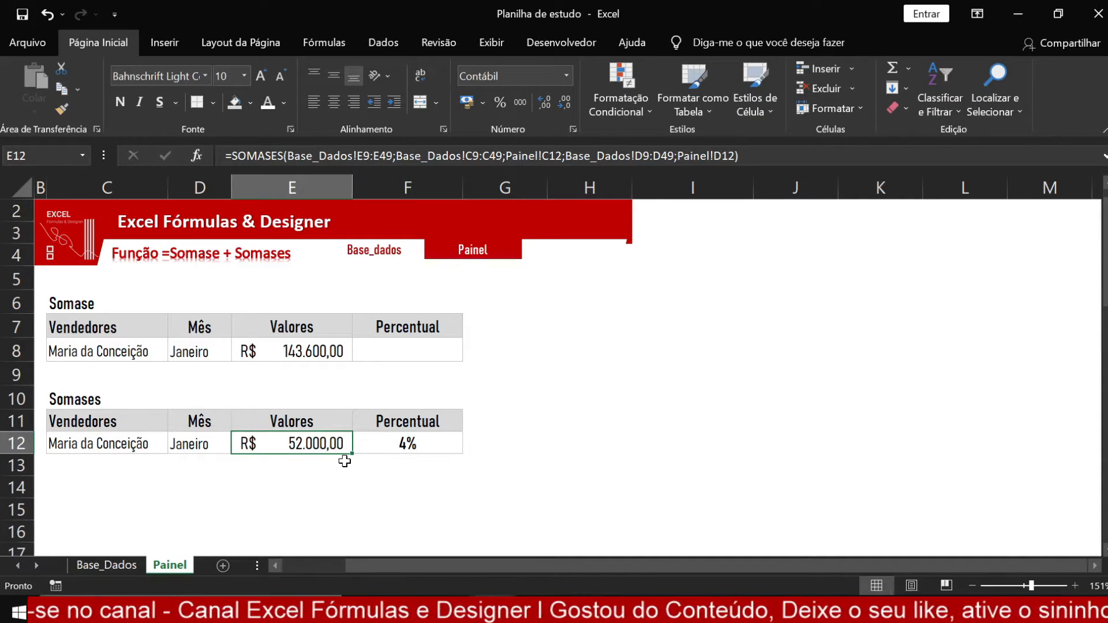
click(396, 442)
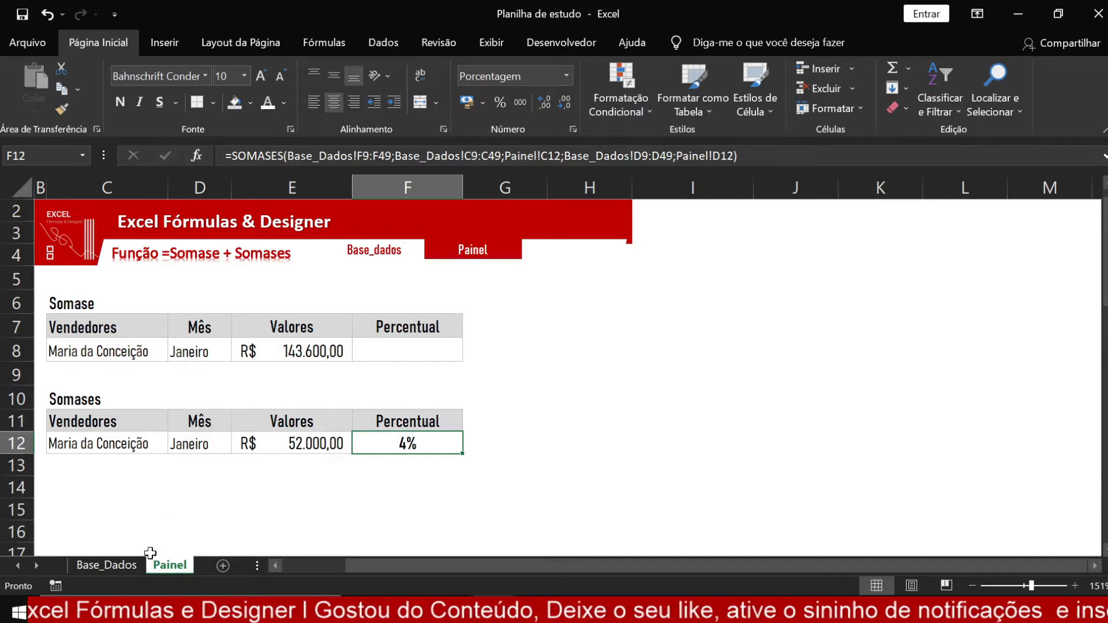
Check the first salesperson's Janeiro value and percentage in row 10 of Base_Dados
click(116, 562)
scroll(352, 413, up, 11)
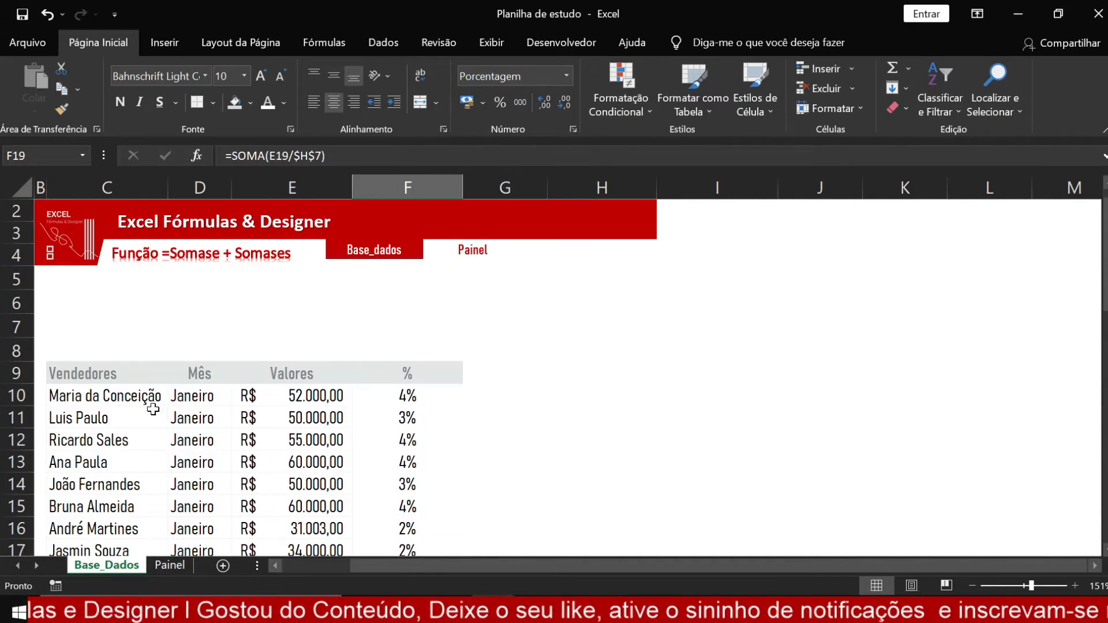
click(105, 404)
click(193, 396)
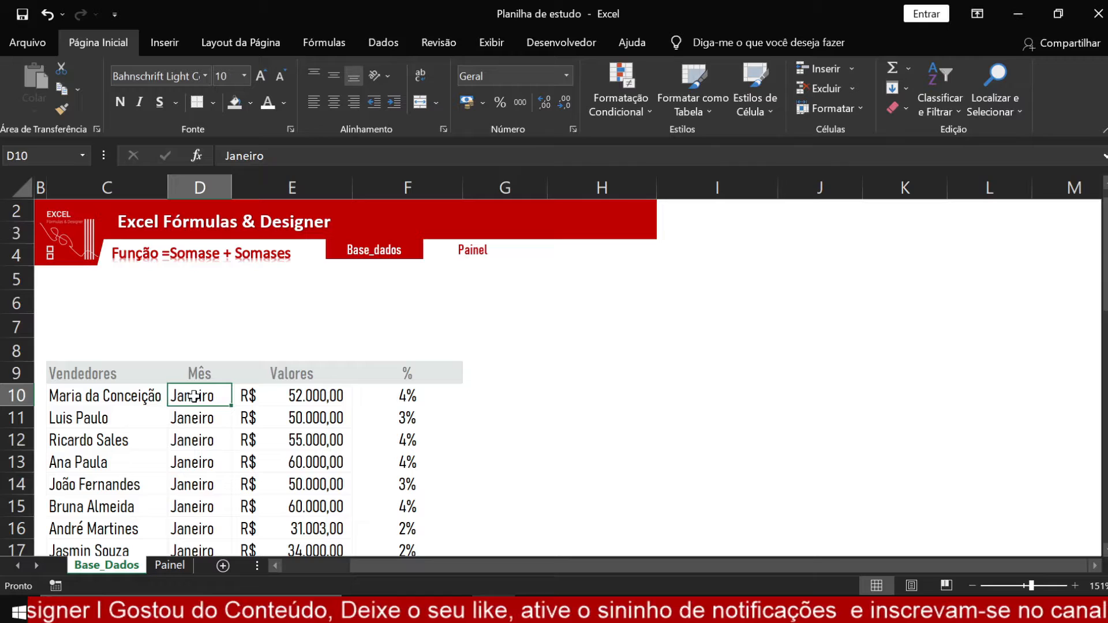
click(282, 391)
click(402, 395)
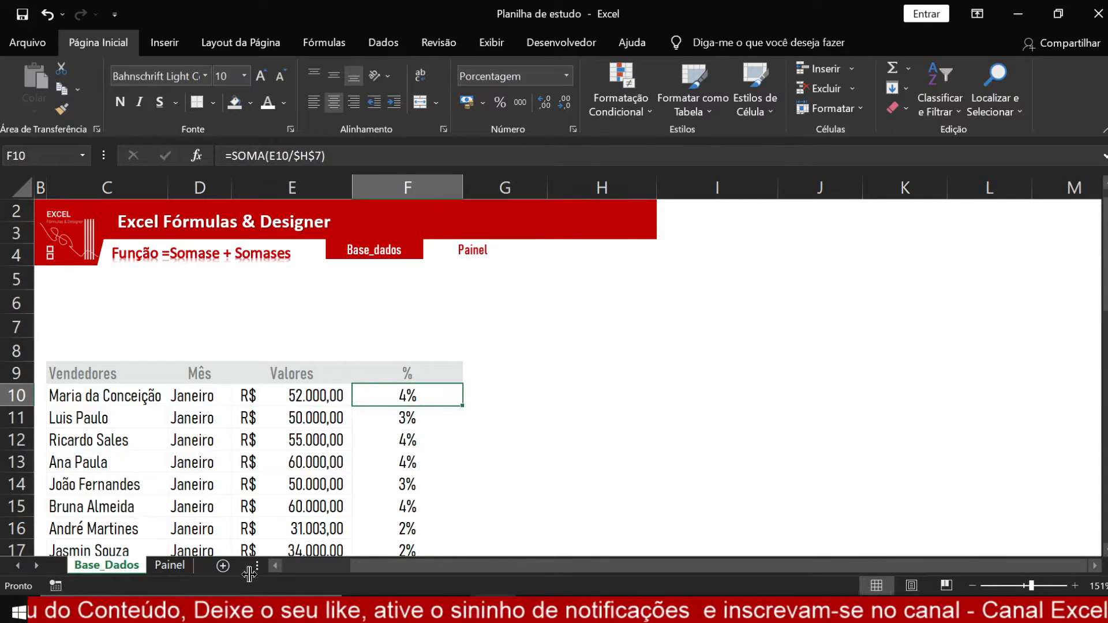
Insert a 2D clustered column chart on the Painel sheet from the Percentual cells F11:F12
click(169, 565)
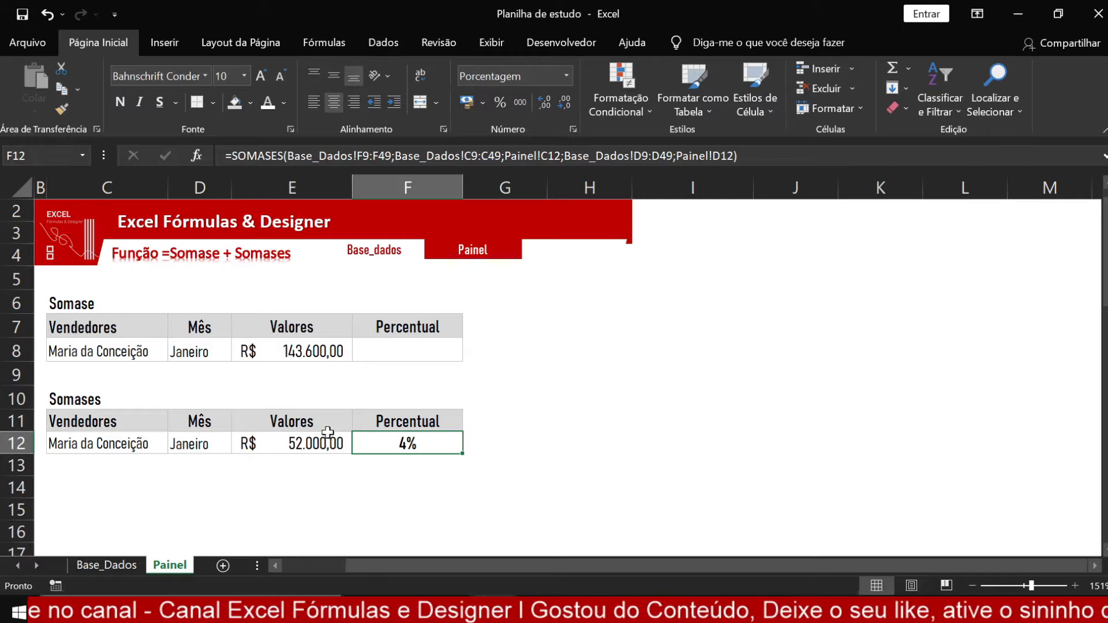
drag(287, 424, 404, 442)
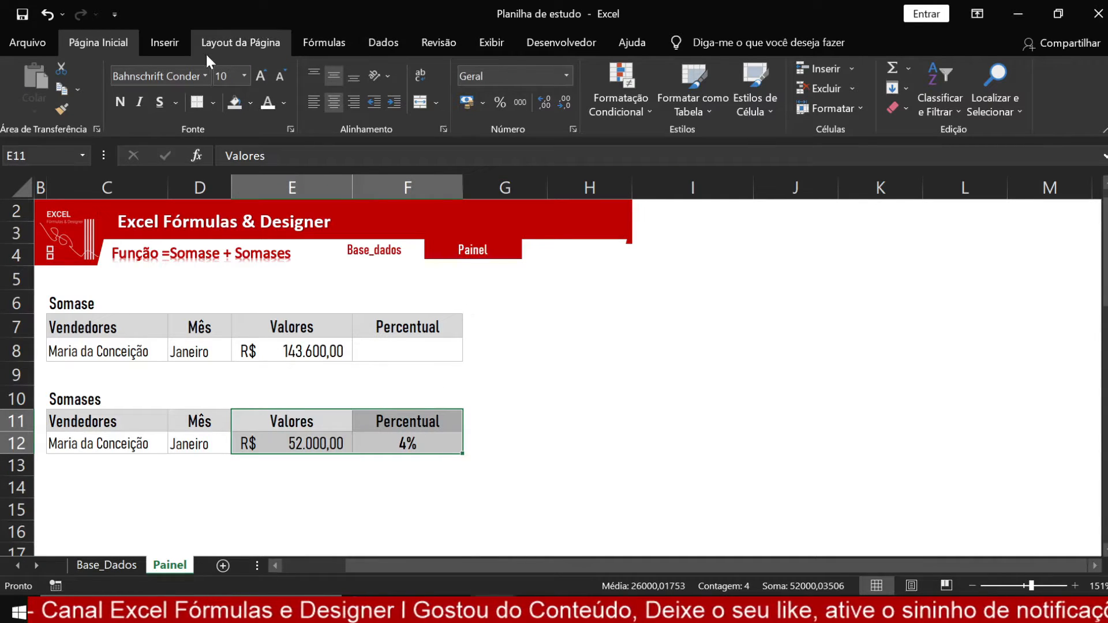
click(301, 427)
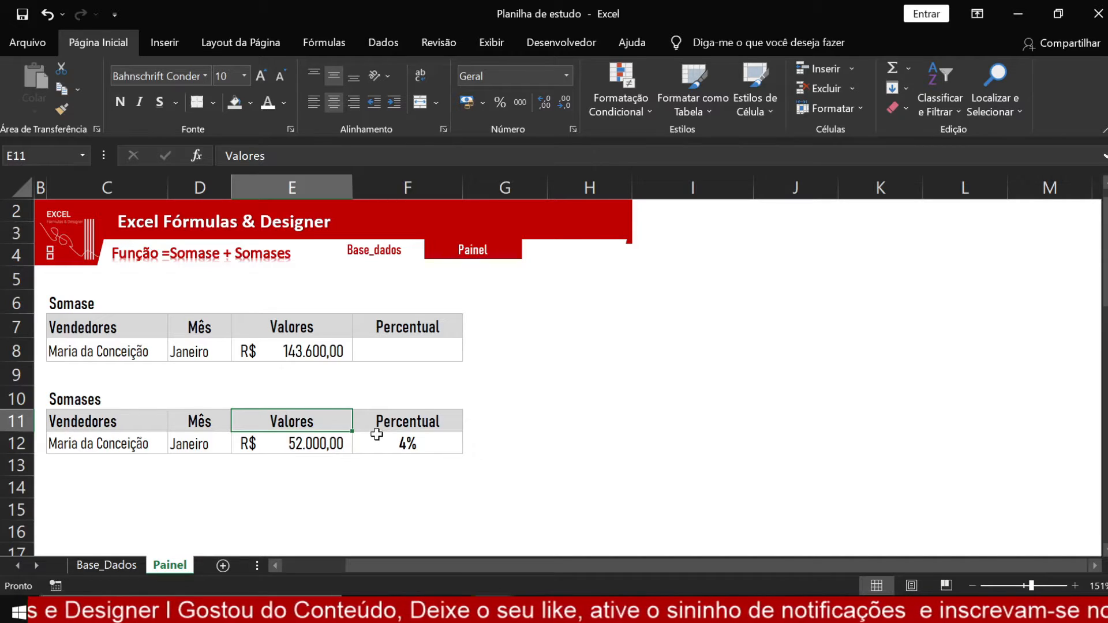
drag(382, 427, 408, 443)
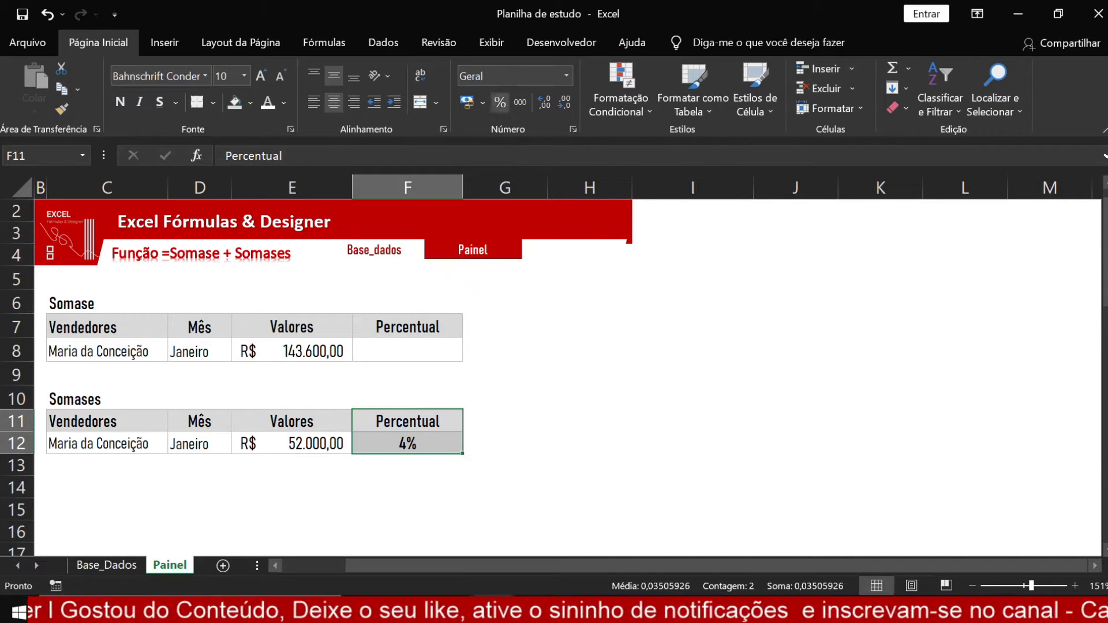
click(165, 43)
click(422, 67)
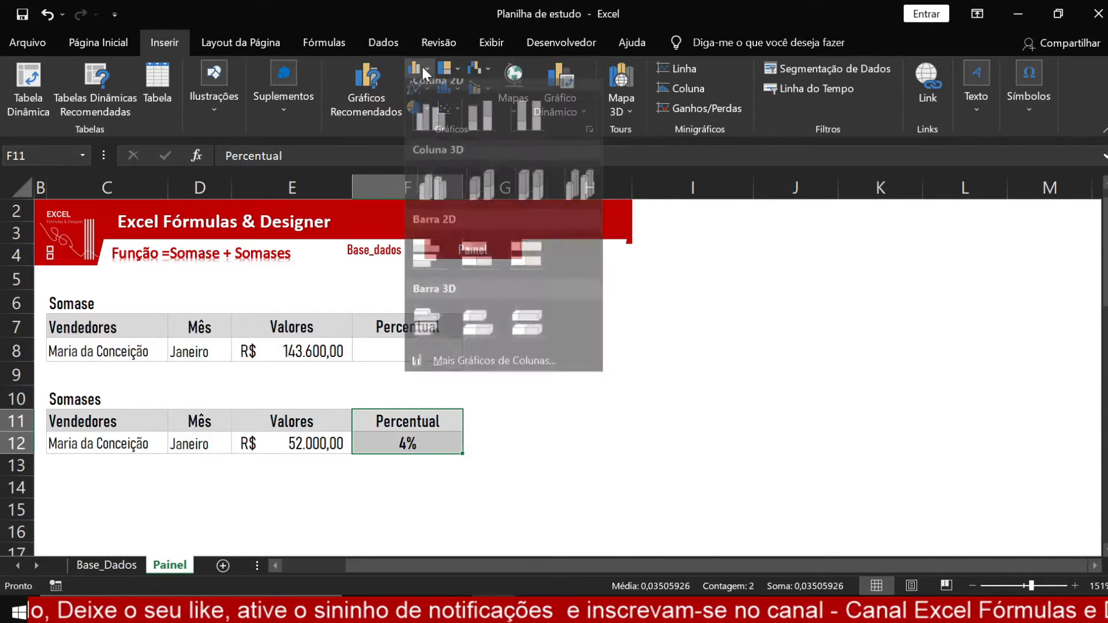
click(428, 122)
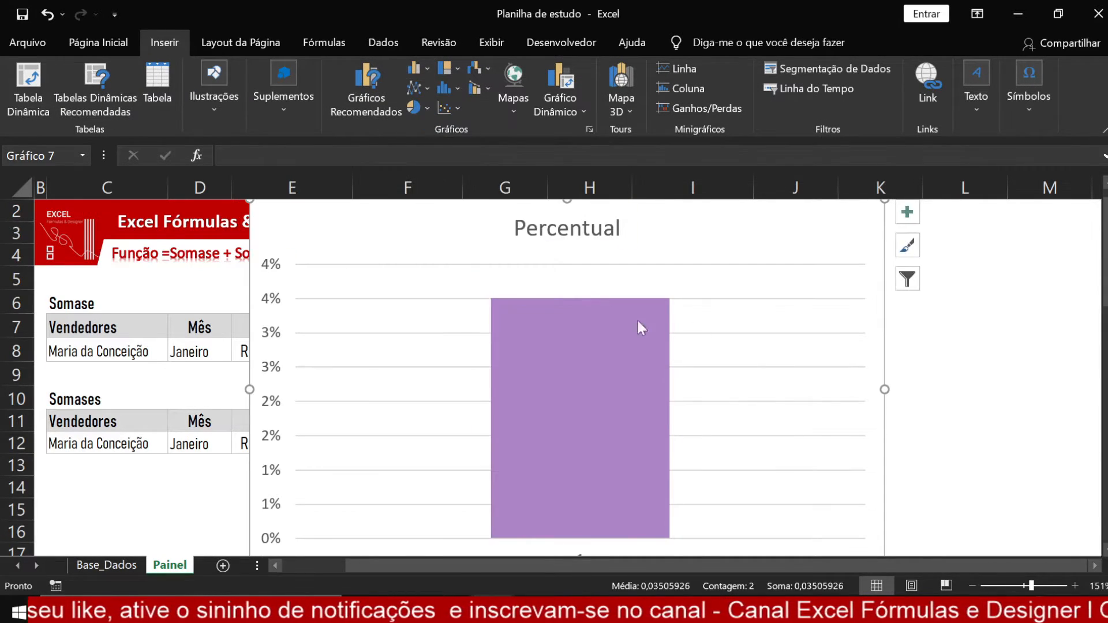
Delete the chart's Percentual title and its horizontal gridlines
click(603, 225)
key(Delete)
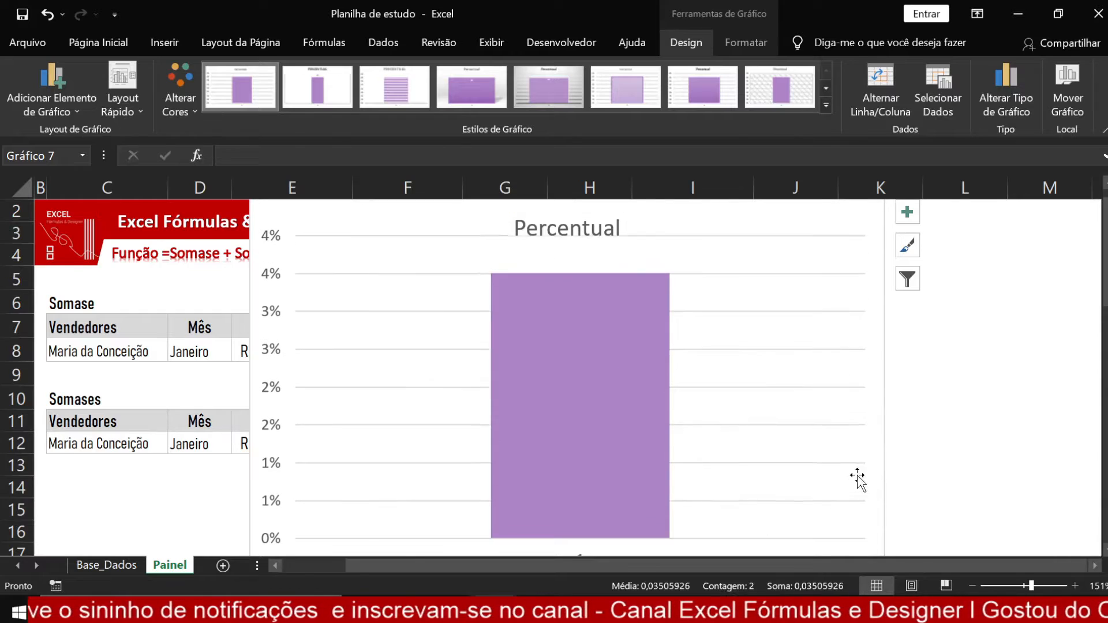
click(785, 378)
key(Delete)
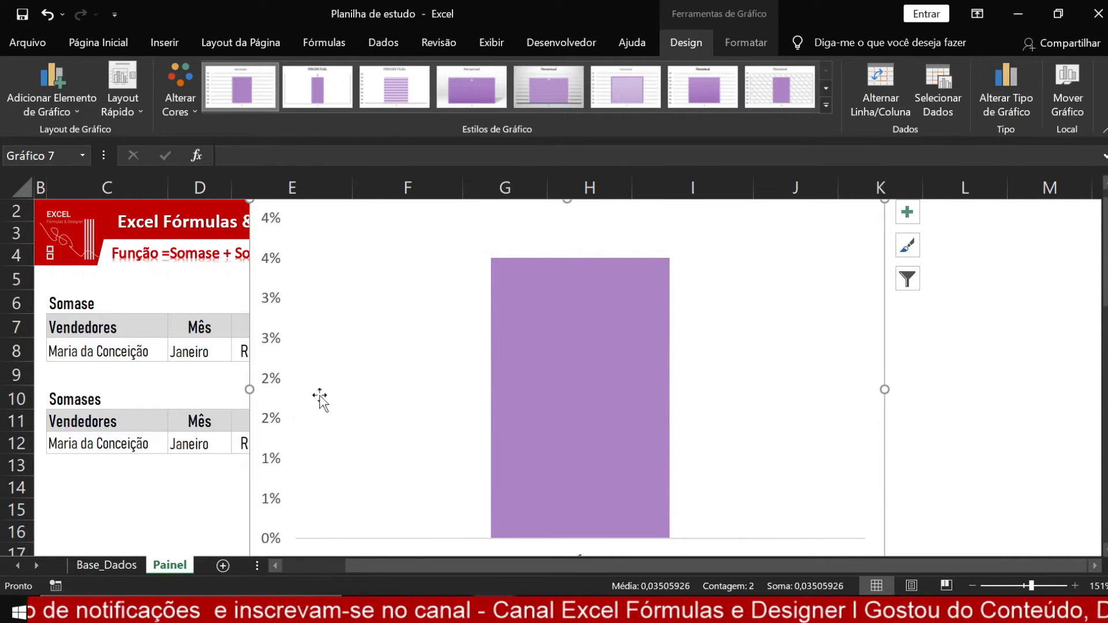
Delete the chart's vertical axis, then shrink the chart and place it beside the Somases table starting at column F
click(272, 383)
key(Delete)
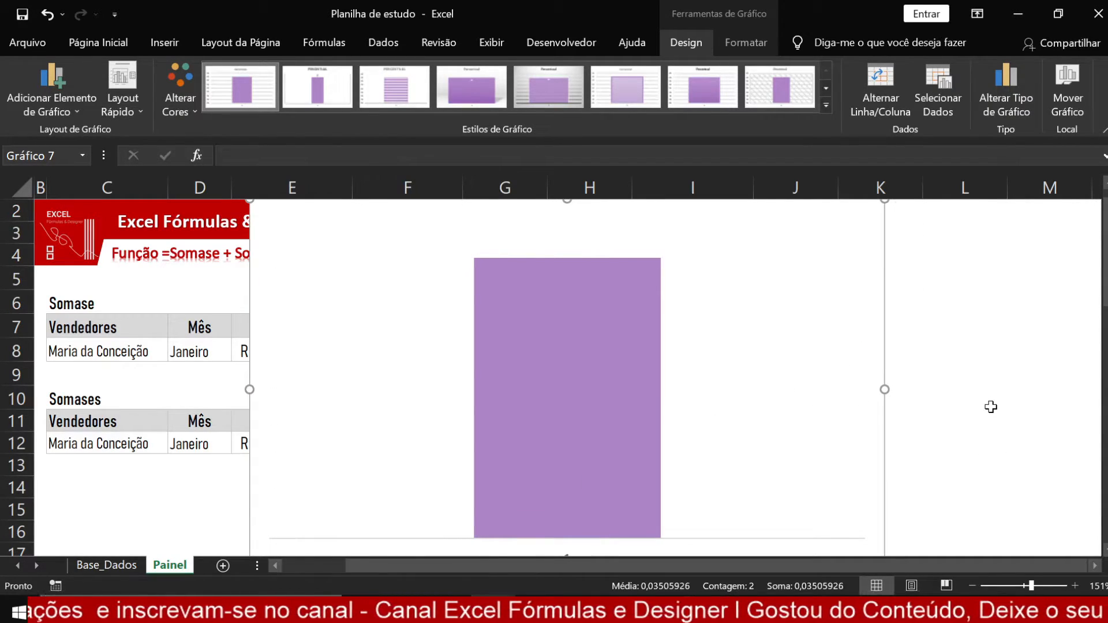
drag(884, 390, 484, 274)
scroll(670, 543, down, 3)
scroll(561, 440, up, 3)
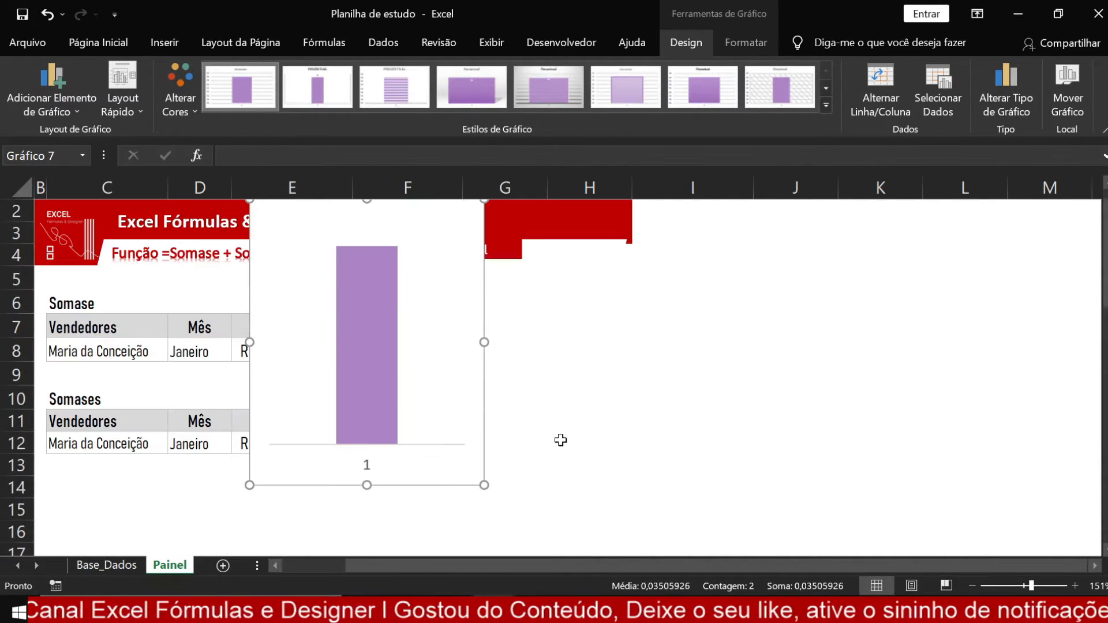
drag(466, 223, 606, 335)
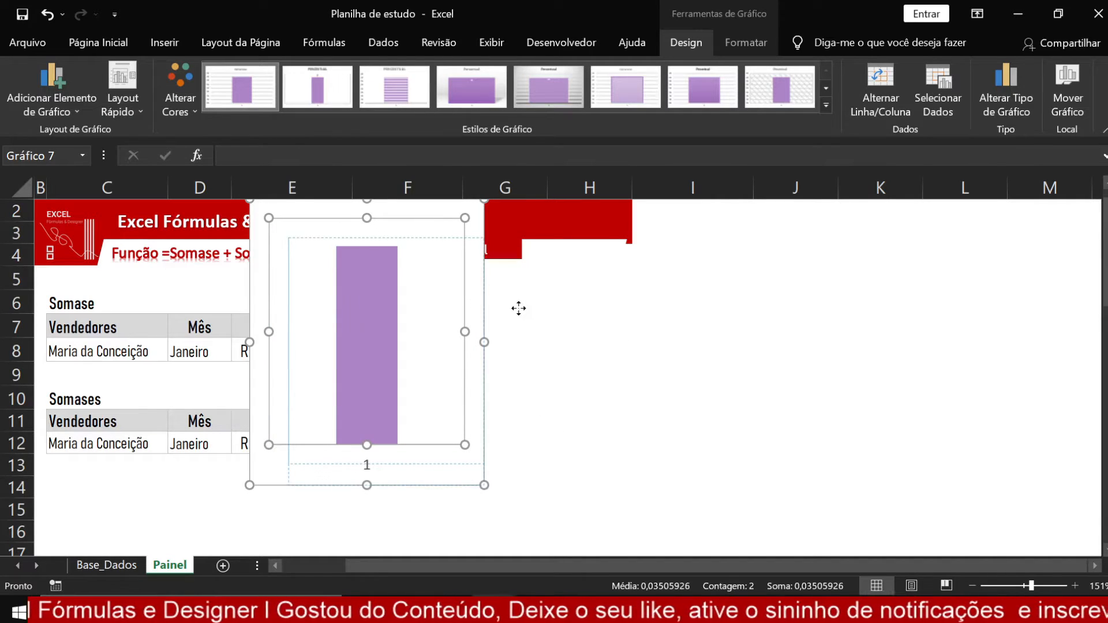
mouse_move(518, 308)
mouse_down()
mouse_move(438, 272)
mouse_move(465, 227)
mouse_move(495, 223)
mouse_move(636, 317)
mouse_move(600, 403)
mouse_move(748, 308)
mouse_move(638, 425)
mouse_move(534, 433)
mouse_move(445, 418)
mouse_move(464, 423)
mouse_up()
scroll(524, 477, down, 1)
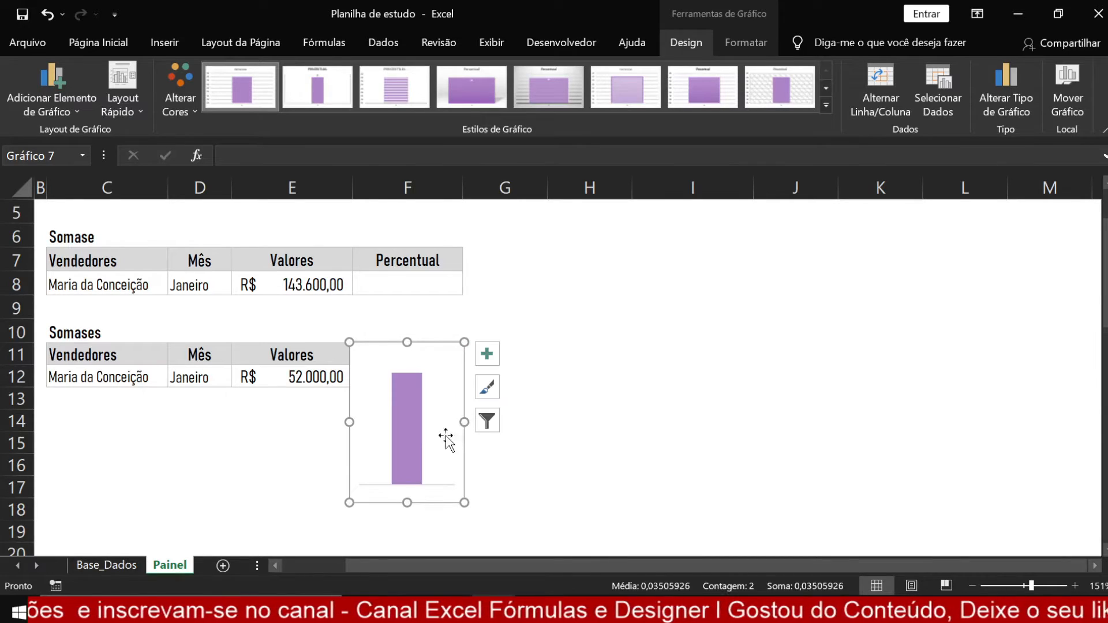
Add data labels to the chart's Percentual column
click(409, 448)
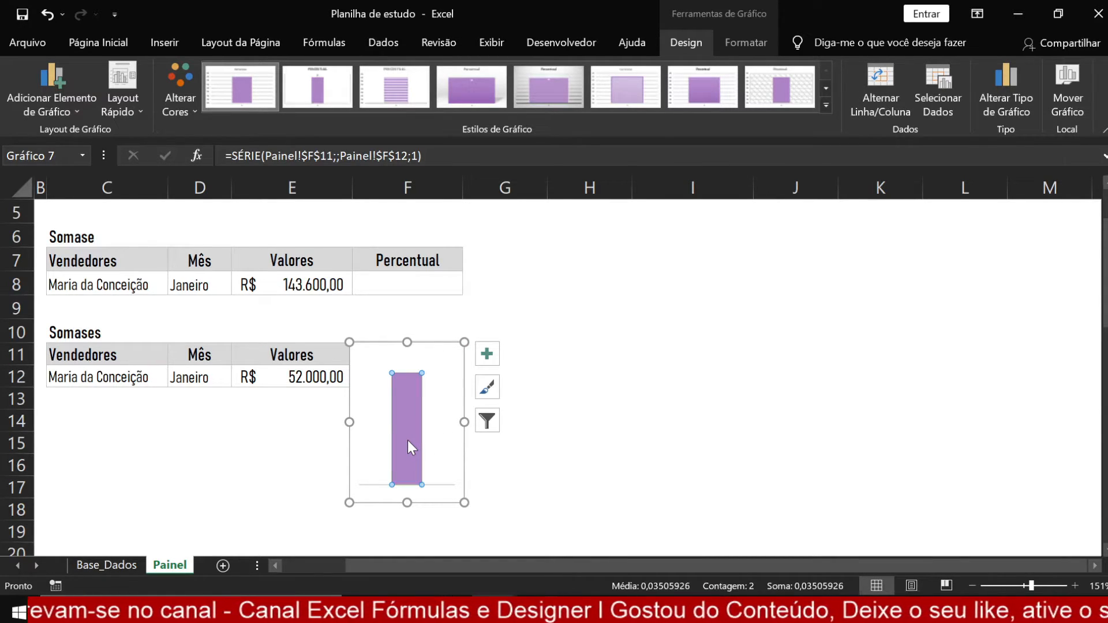
right_click(408, 446)
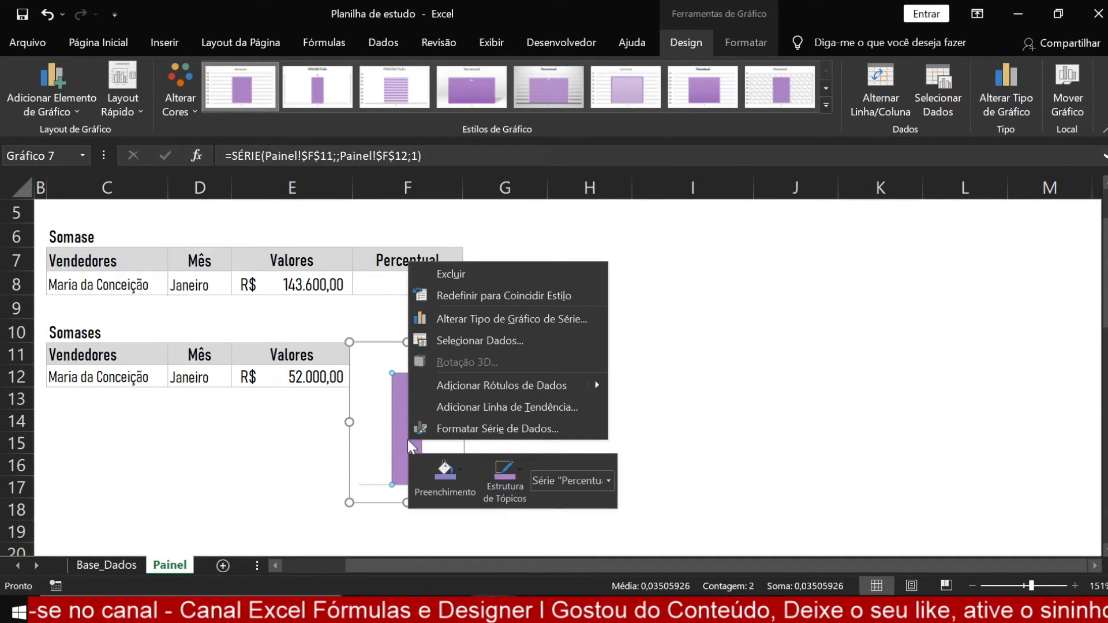
click(497, 386)
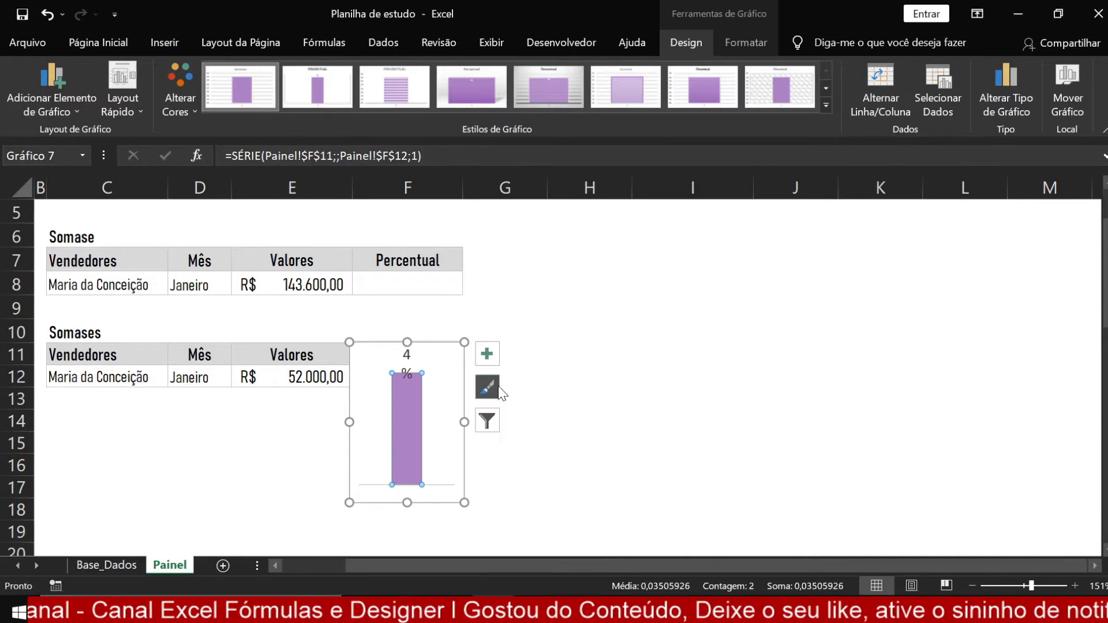
Reduce the font size of the chart's data label to 6
click(413, 370)
click(98, 42)
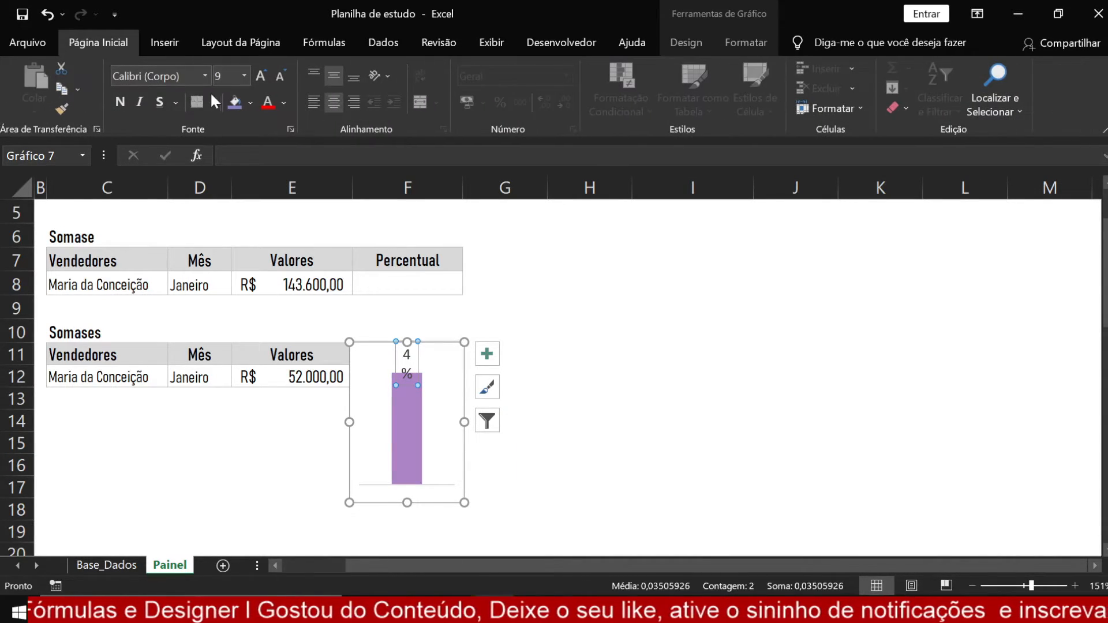
click(281, 77)
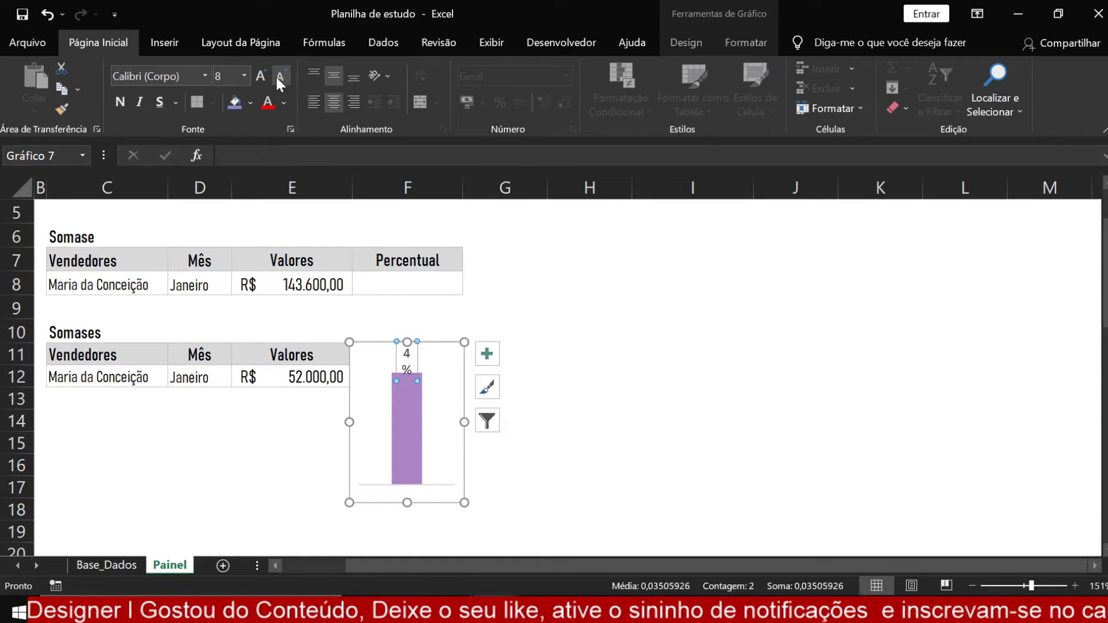
click(276, 75)
click(673, 440)
click(417, 367)
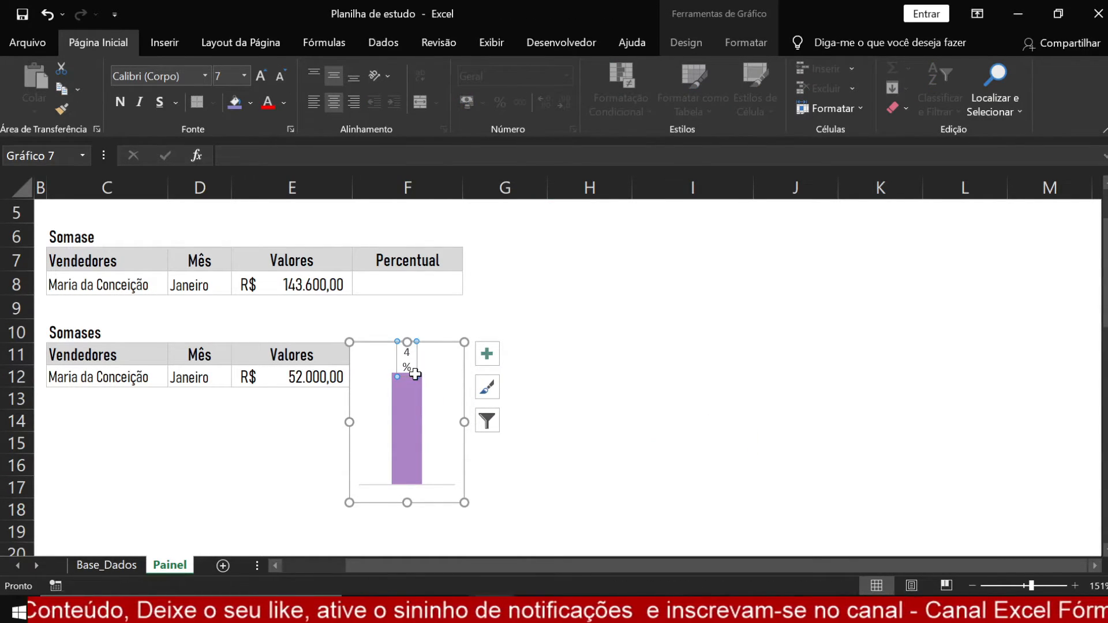
click(276, 75)
Widen the chart until the percentage label fits on one line and set the label's font size to 10
drag(464, 423, 491, 424)
click(421, 360)
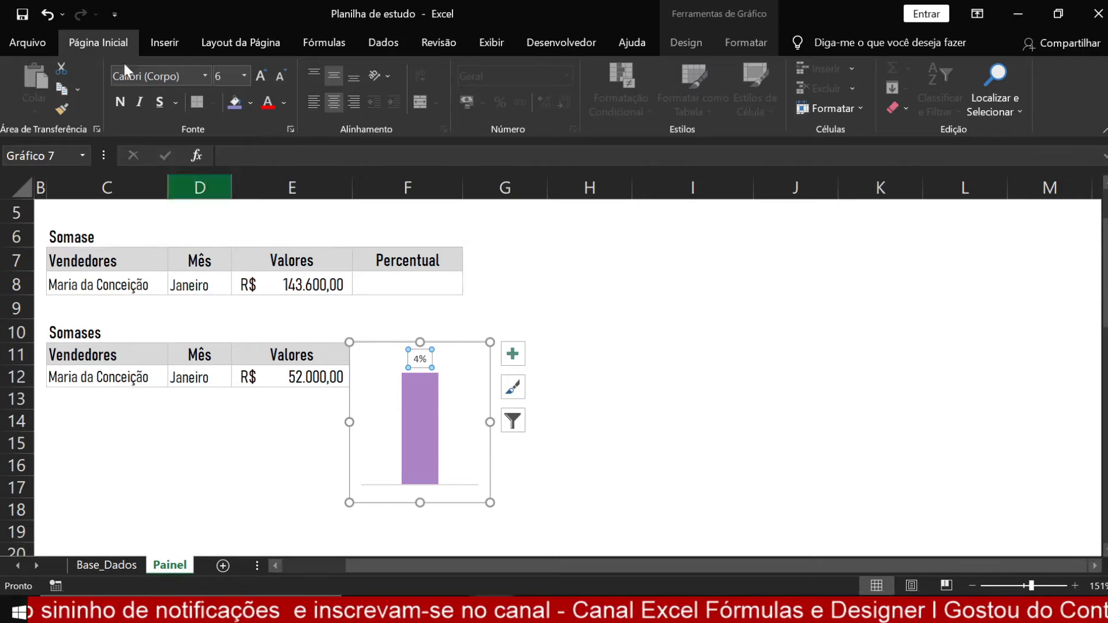
click(262, 75)
click(262, 75)
click(262, 75)
click(262, 75)
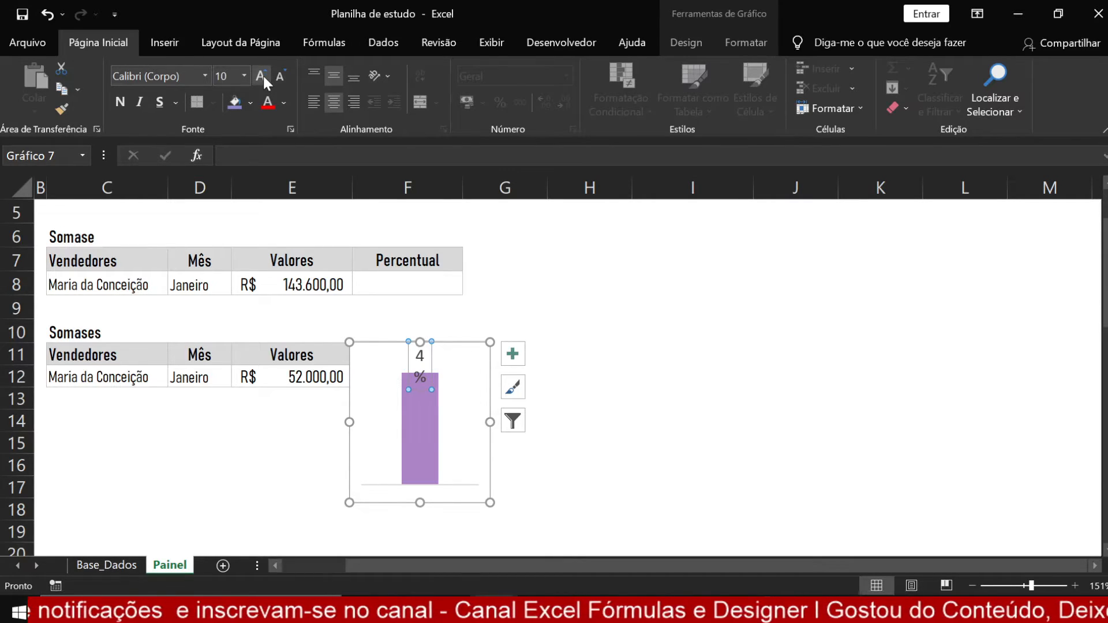
drag(491, 425, 517, 423)
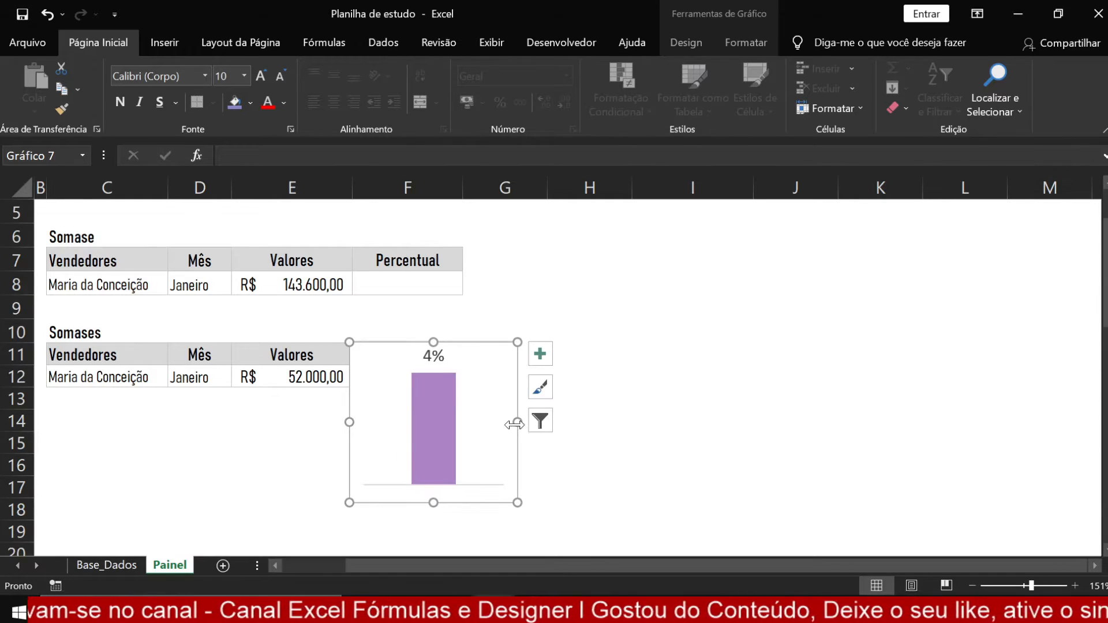
Fill the chart's column with the standard dark red colour
click(436, 404)
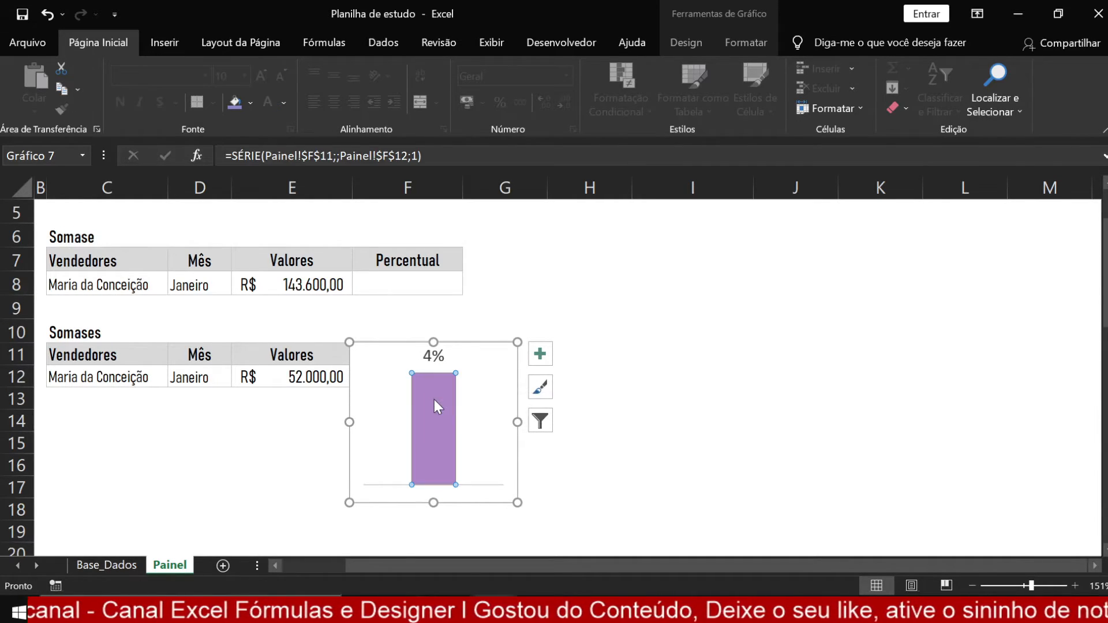
click(250, 103)
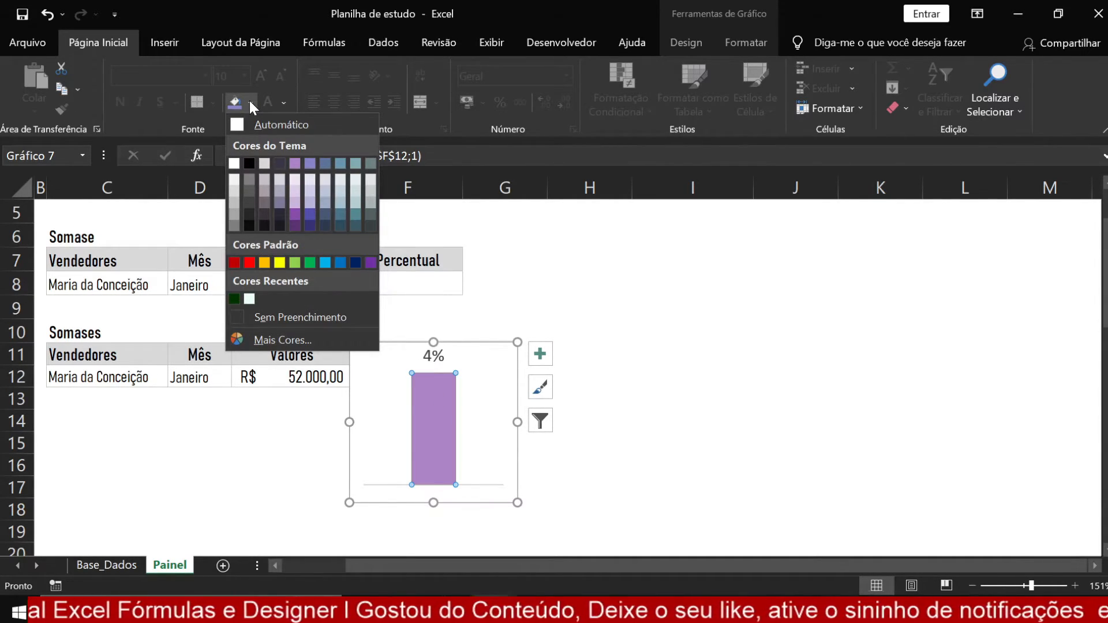
click(234, 262)
Set the data label's position to Base Interna and make its text white and bold
scroll(683, 494, up, 1)
scroll(556, 379, down, 2)
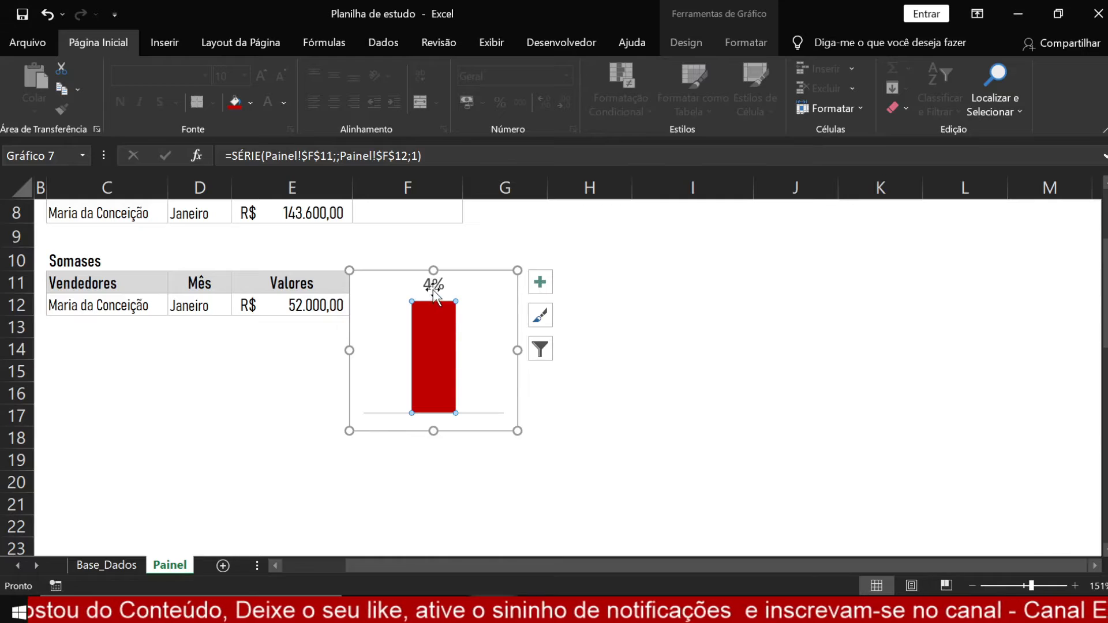
right_click(433, 287)
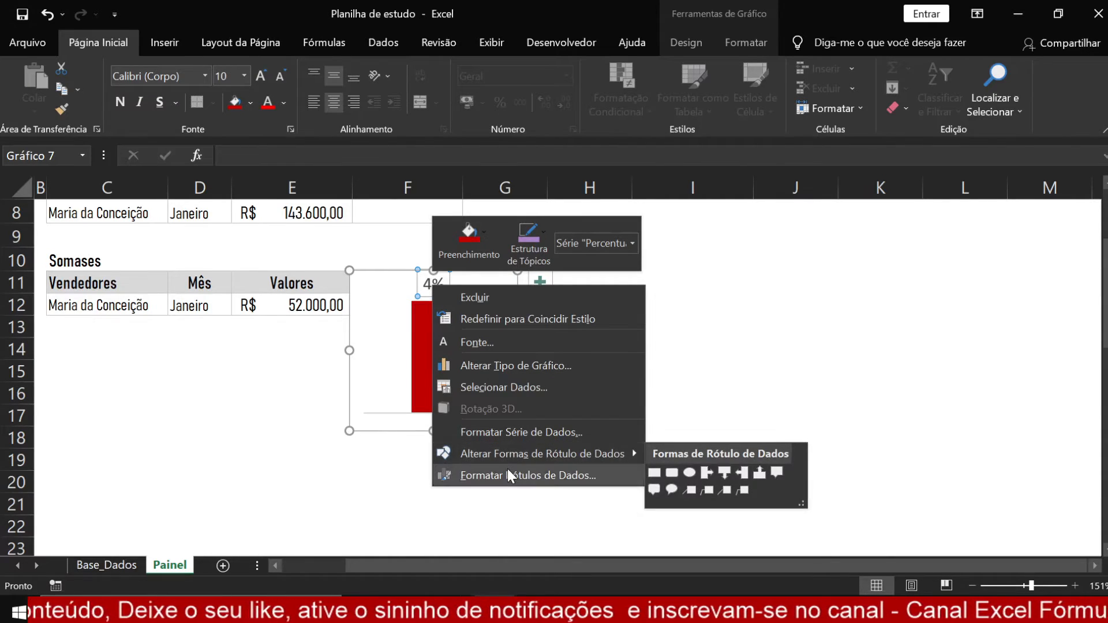
click(507, 469)
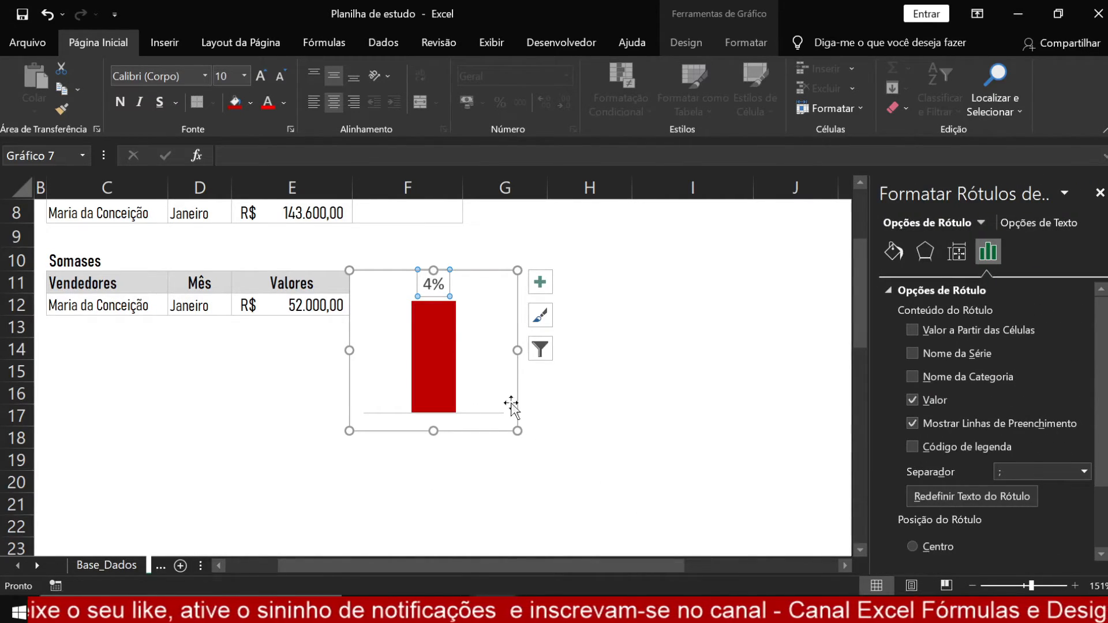
scroll(1032, 357, down, 2)
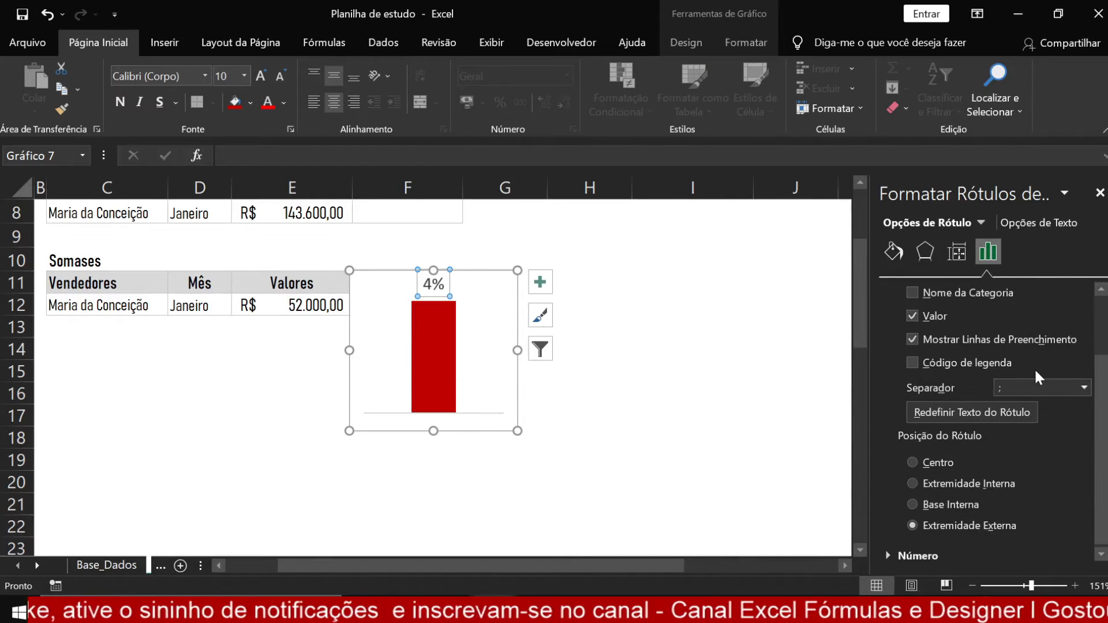
click(911, 505)
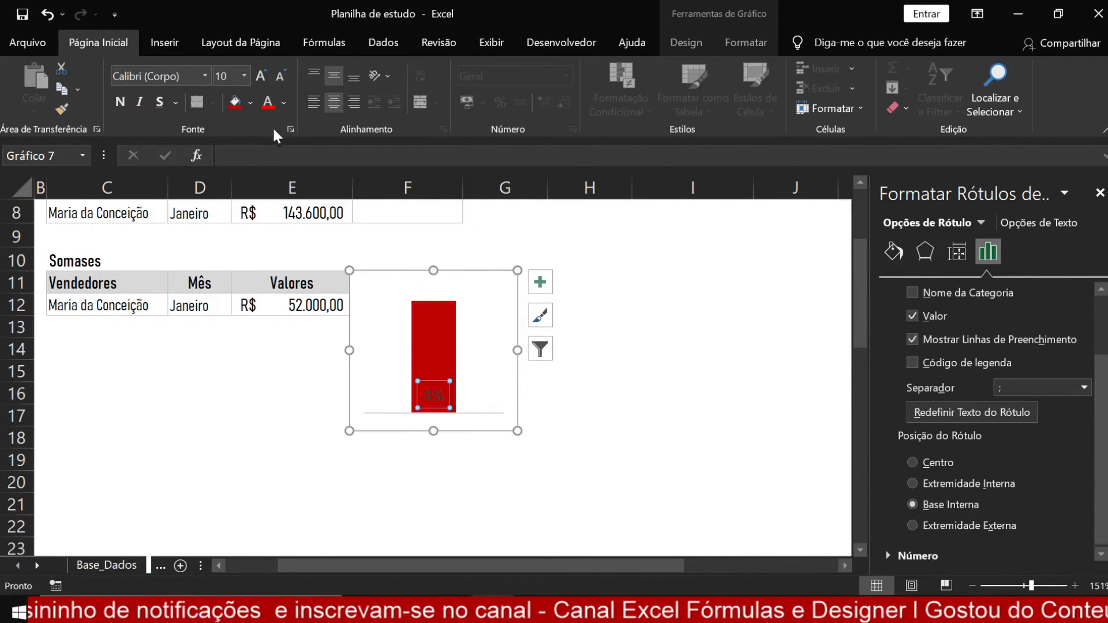
click(283, 102)
click(266, 164)
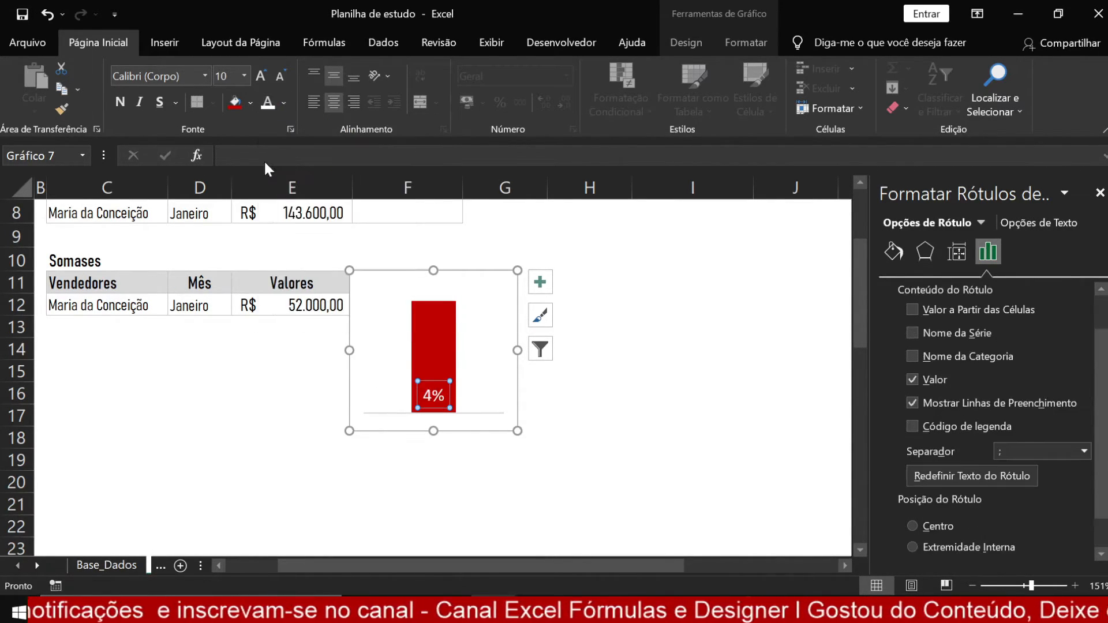
click(686, 329)
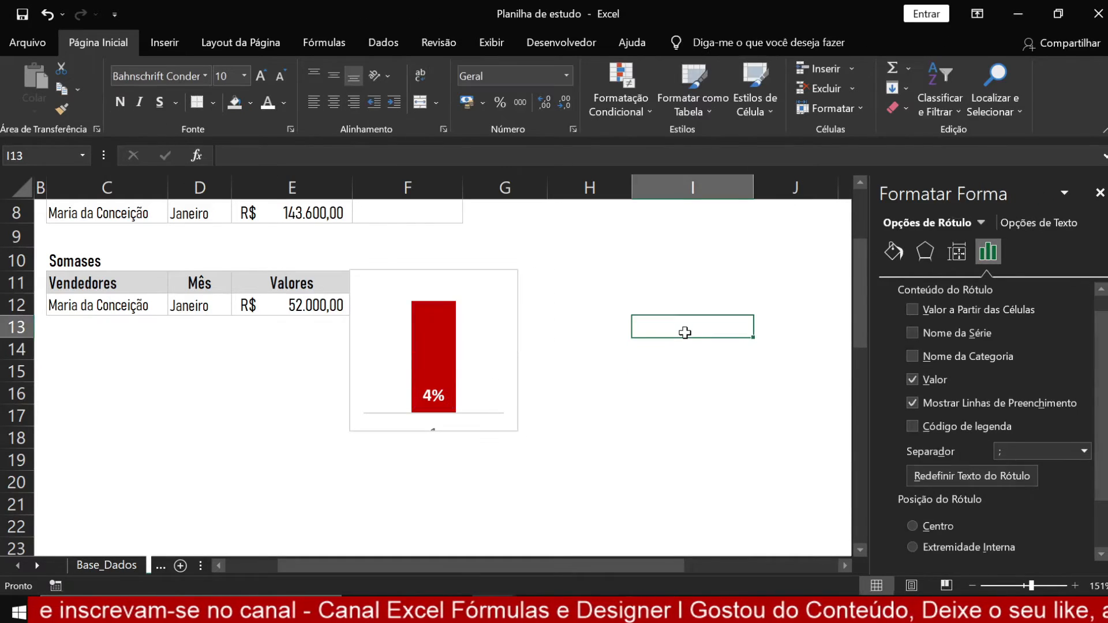
Remove the outline of the chart area with Sem Contorno
click(502, 279)
right_click(502, 278)
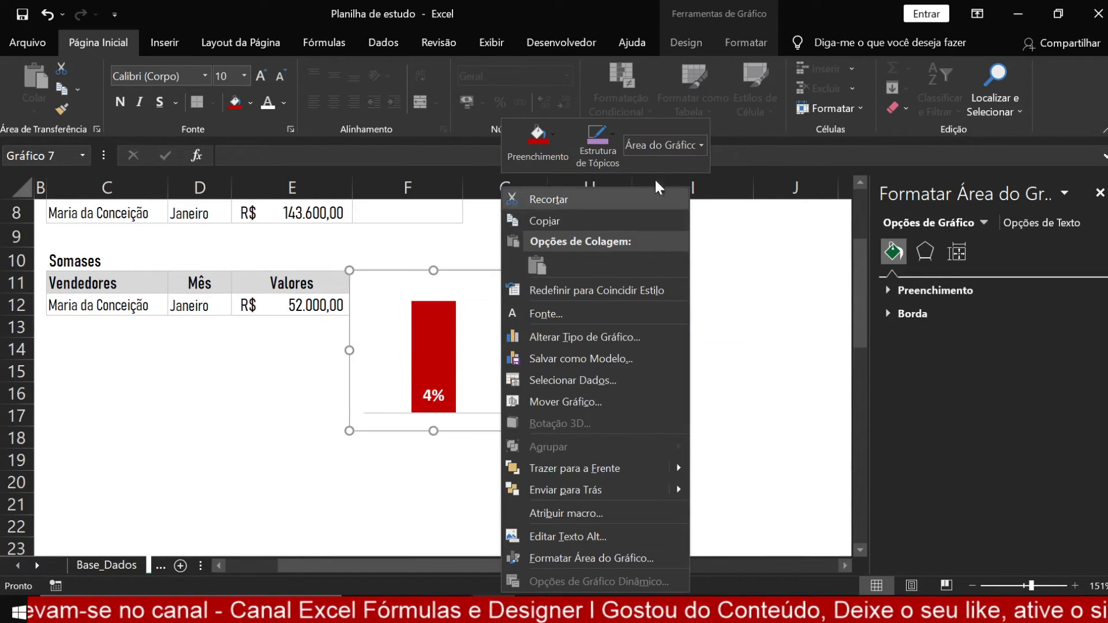
click(611, 134)
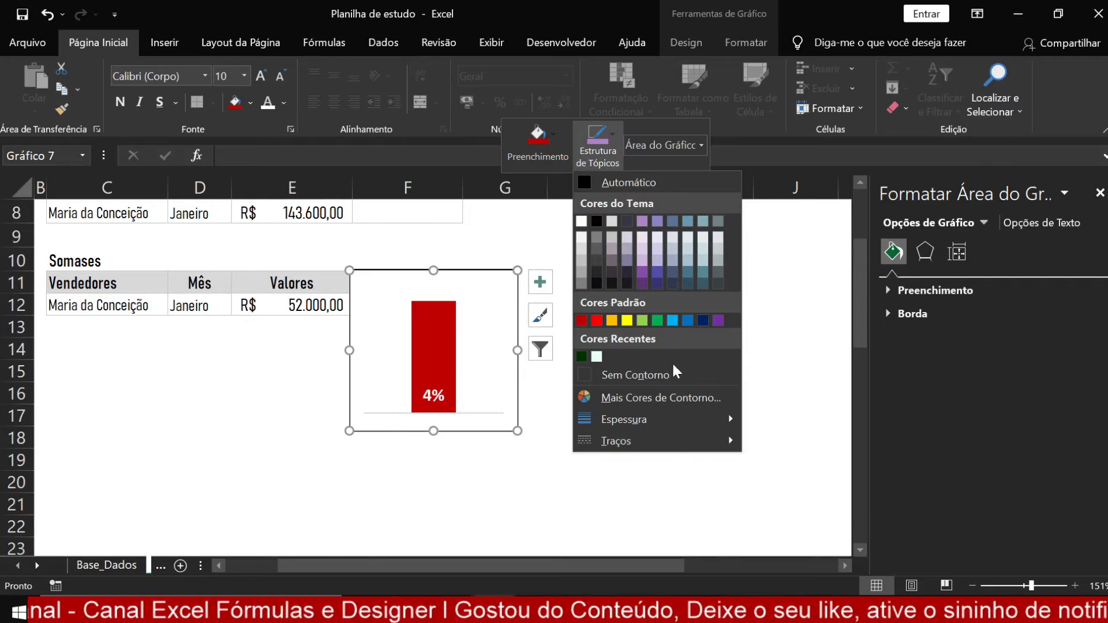
click(666, 372)
click(667, 372)
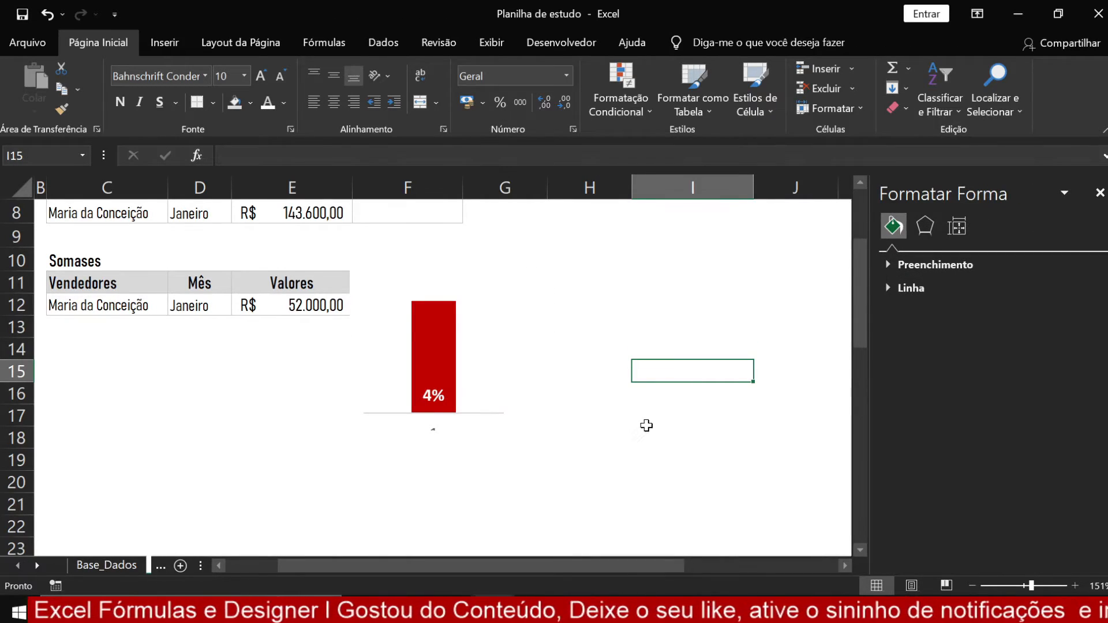
Nudge the chart slightly beside the Somases table and close the formatting pane
click(512, 285)
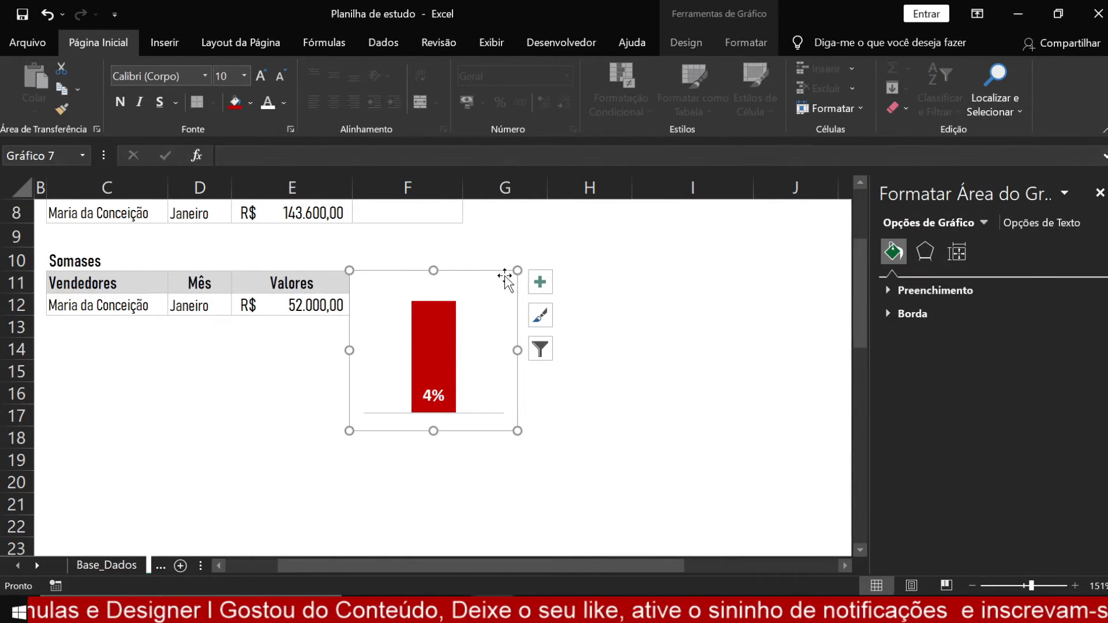
drag(507, 279, 505, 275)
click(691, 412)
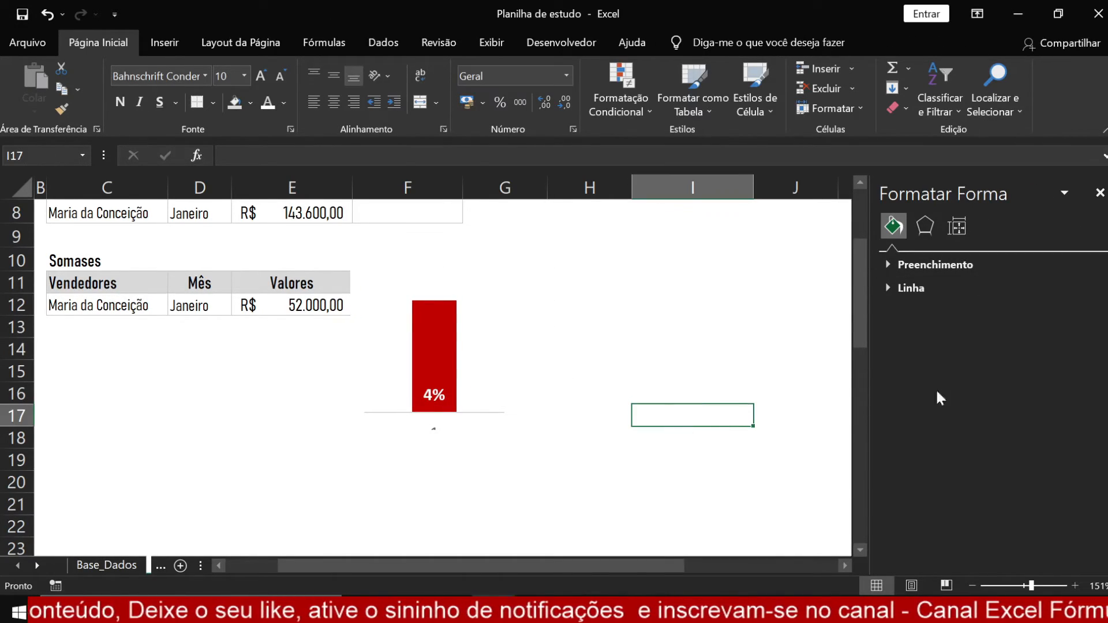
click(1100, 193)
Change the SOMASES salesperson in Painel cell C12 to another name from the list
click(127, 307)
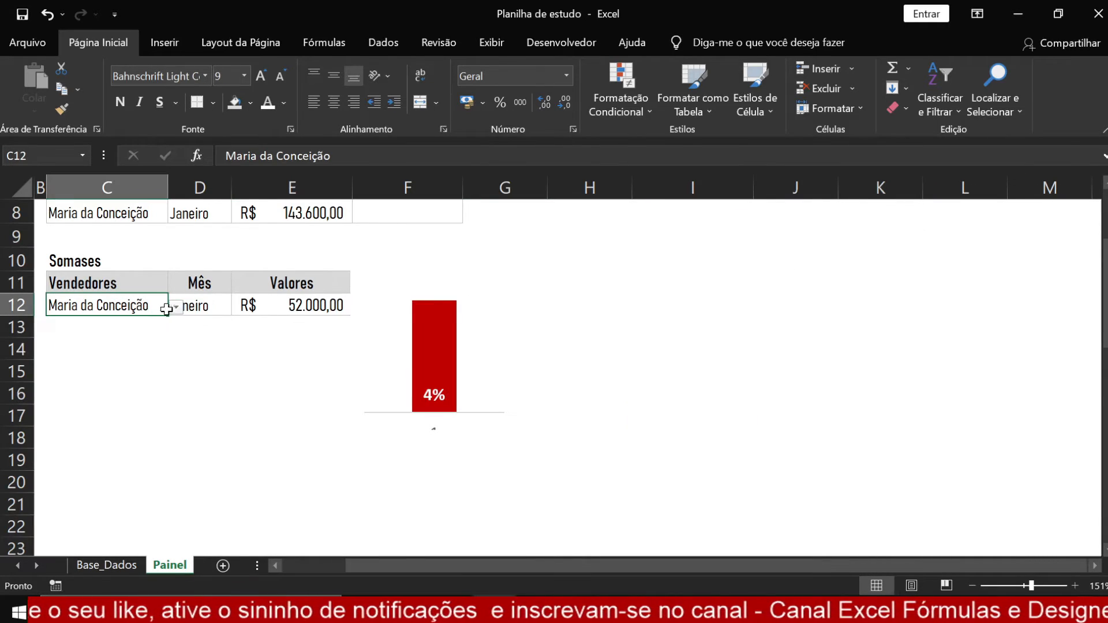
click(176, 307)
click(140, 346)
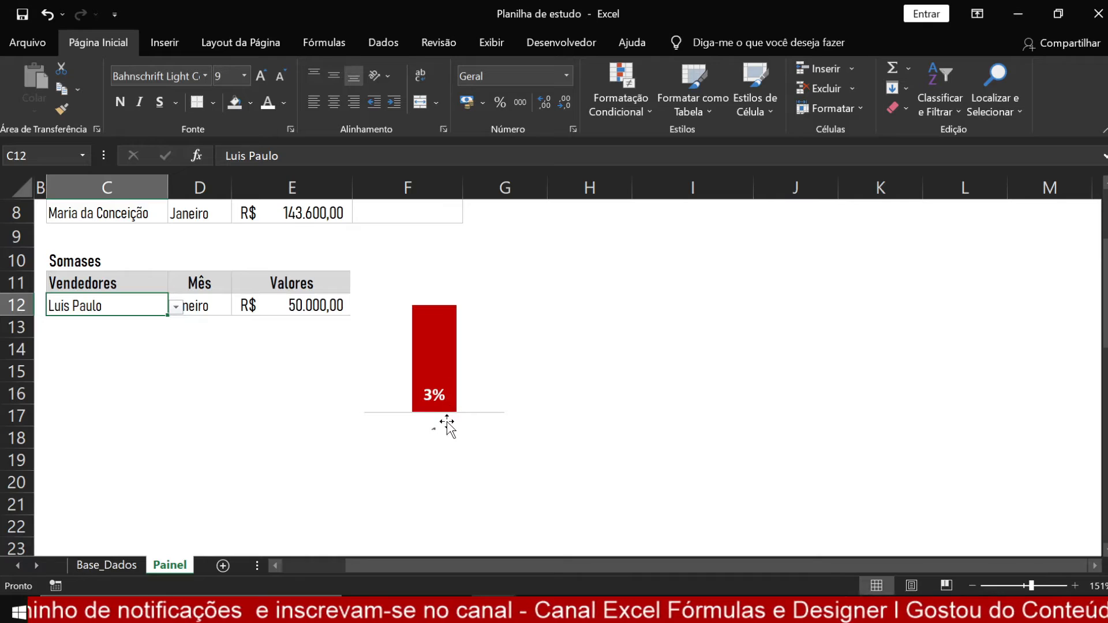
Test the chart with different months in Painel cell D12, choosing Abril, Março and finally Fevereiro
click(207, 311)
click(239, 307)
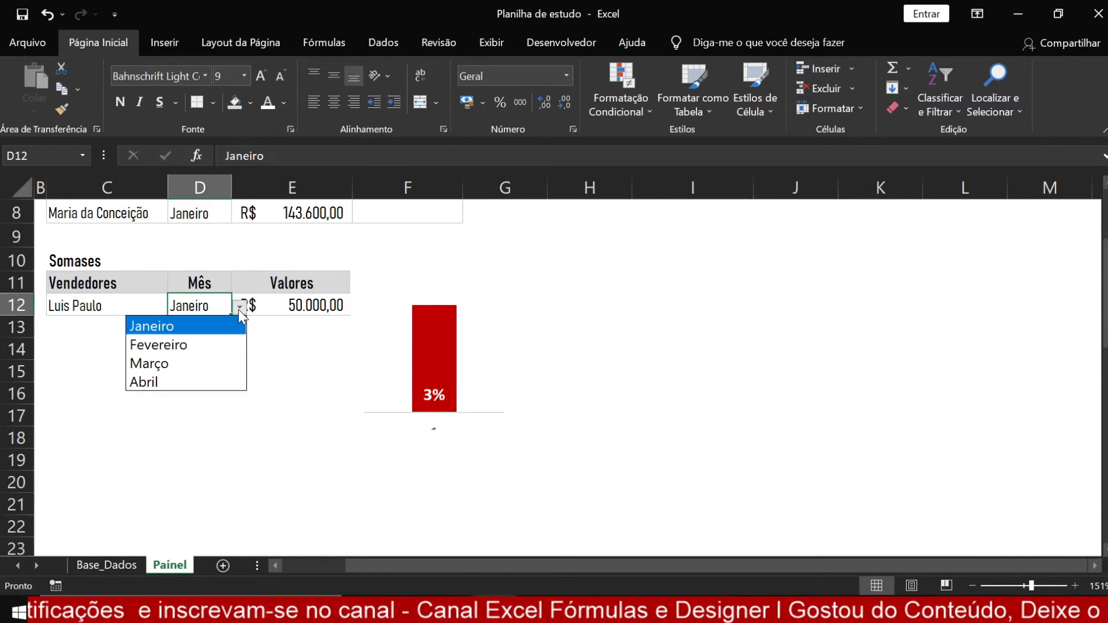
click(208, 382)
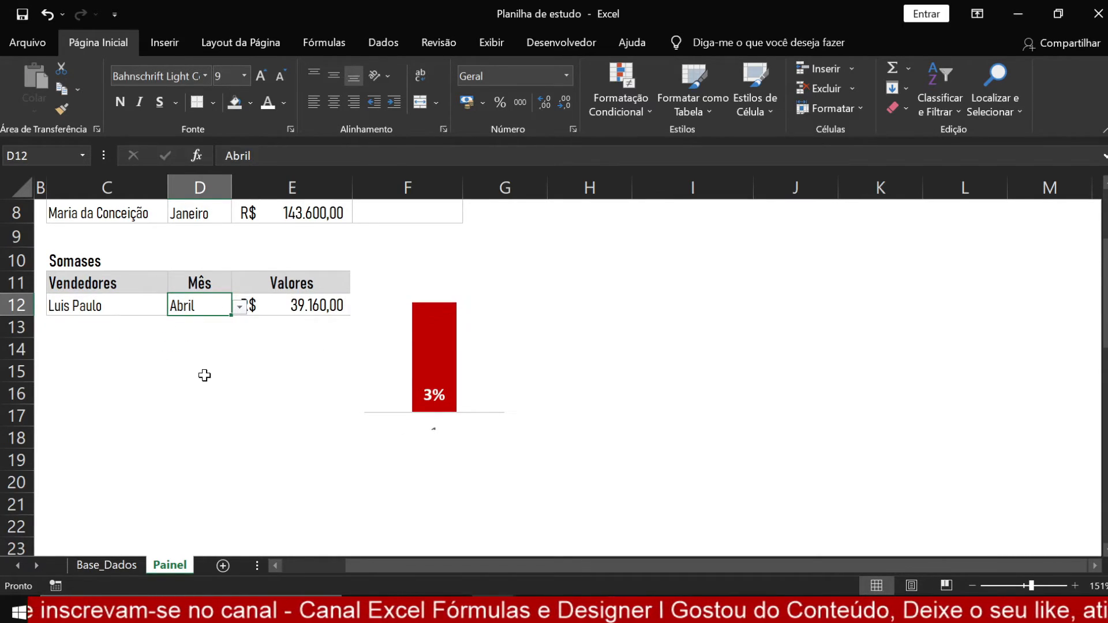
click(239, 308)
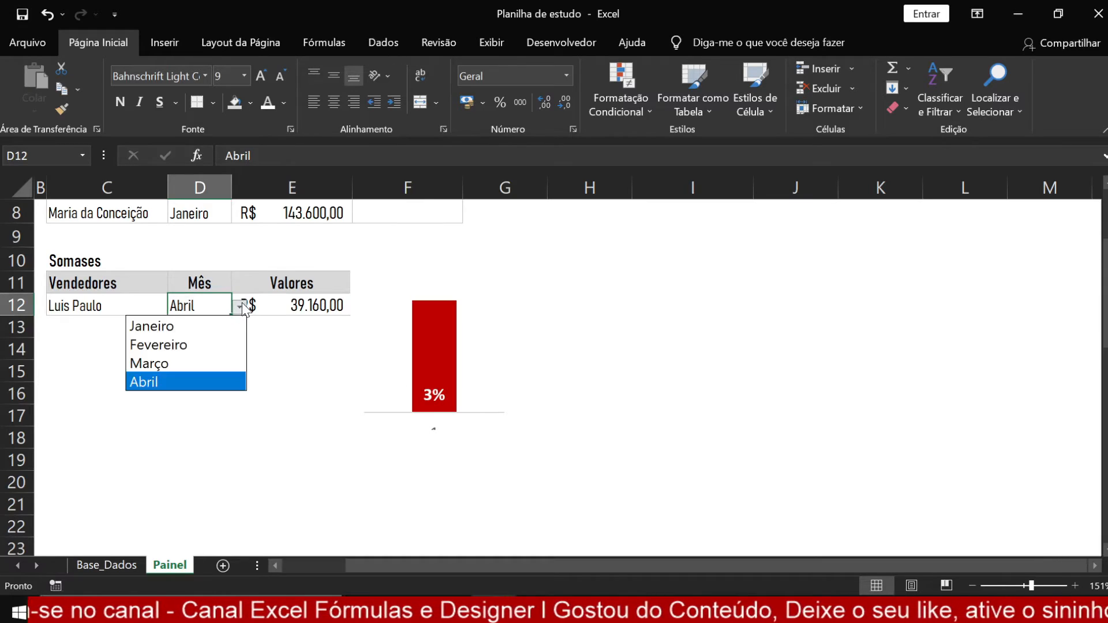
click(203, 363)
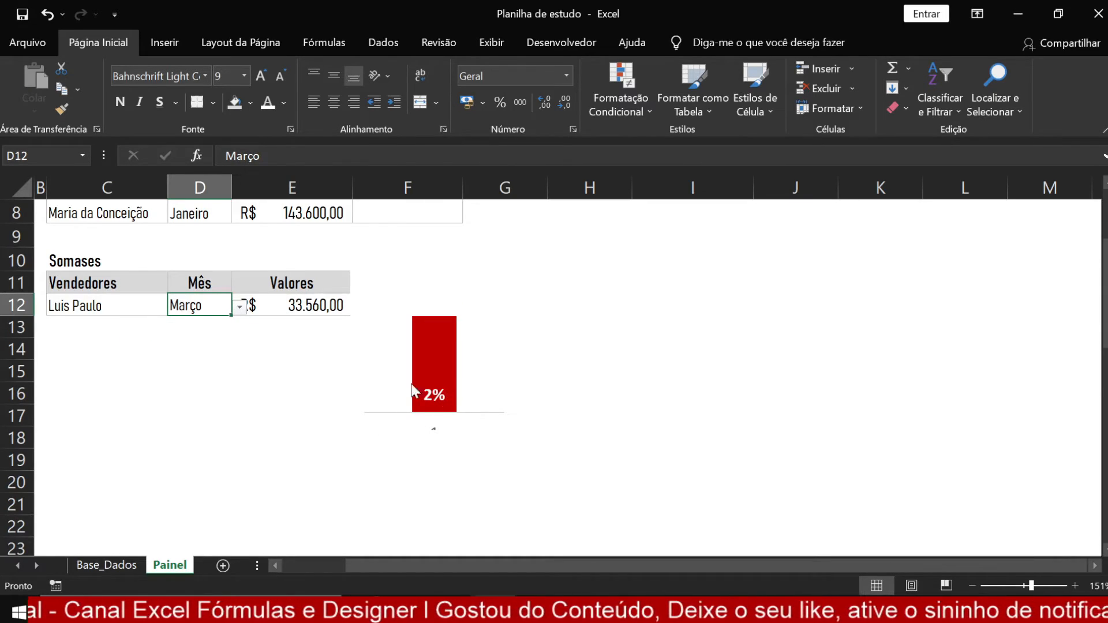
click(240, 308)
click(203, 346)
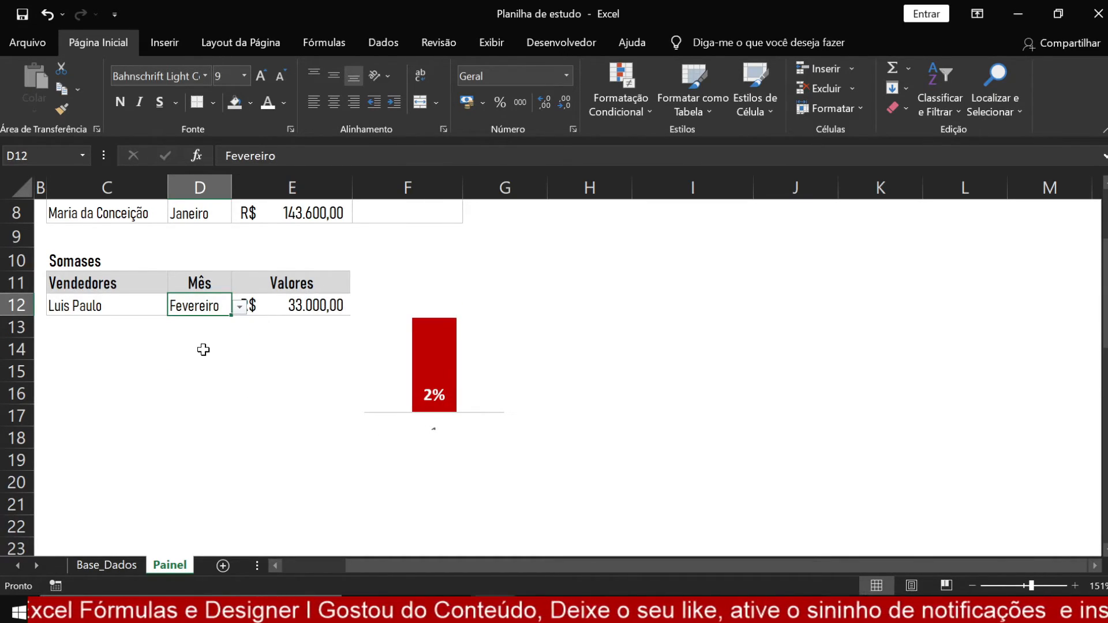
Choose a different salesperson in cell C12 and Janeiro in D12, and check the SOMASES result in E12
click(119, 311)
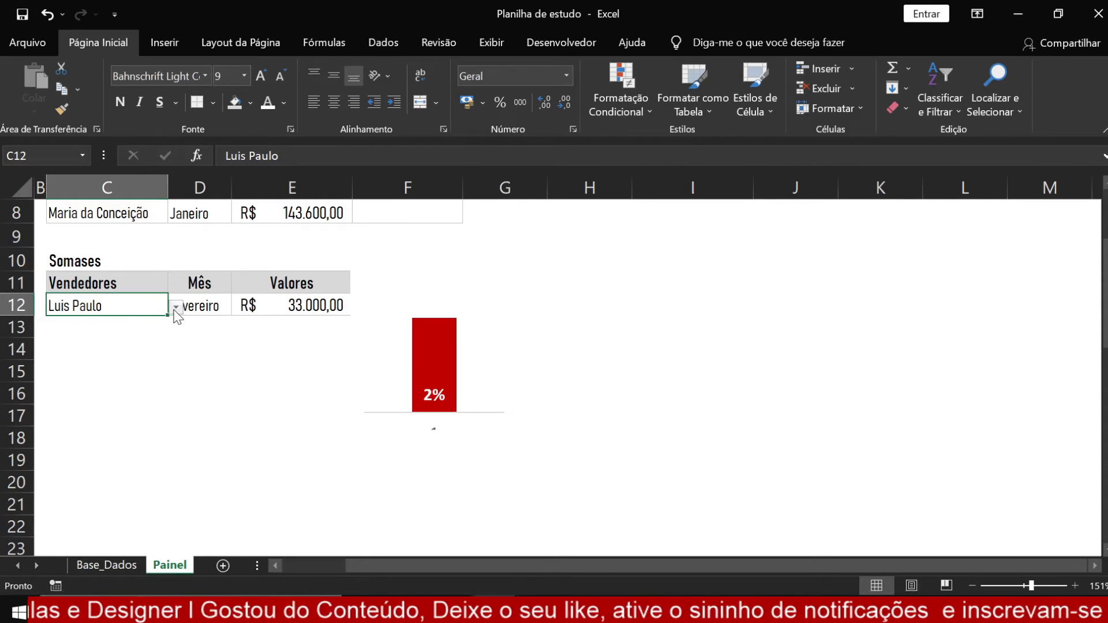
click(174, 309)
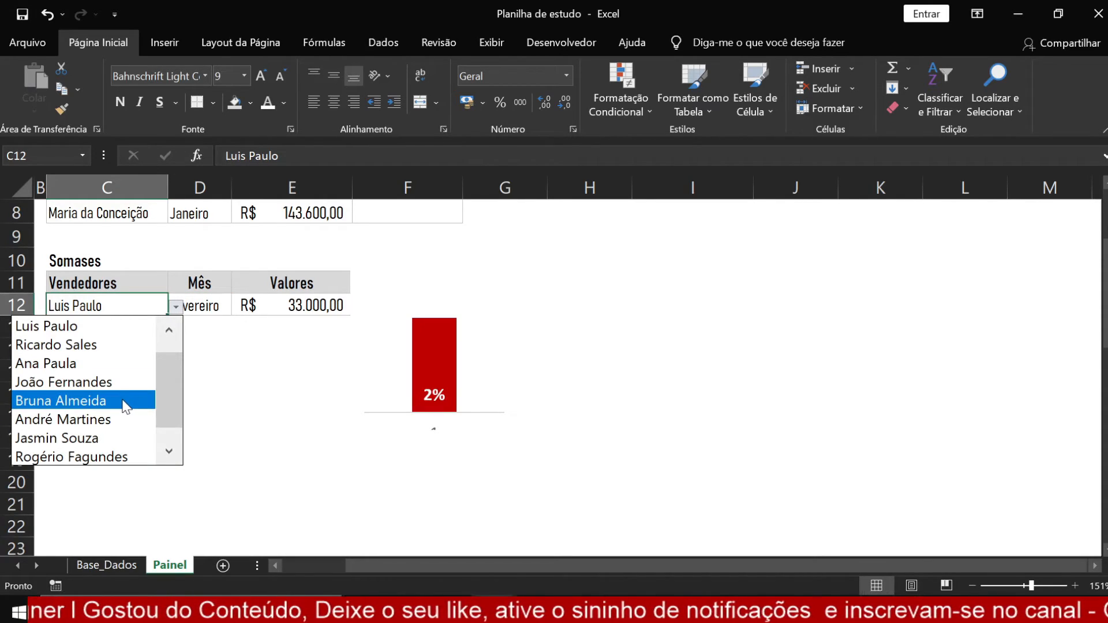
click(125, 400)
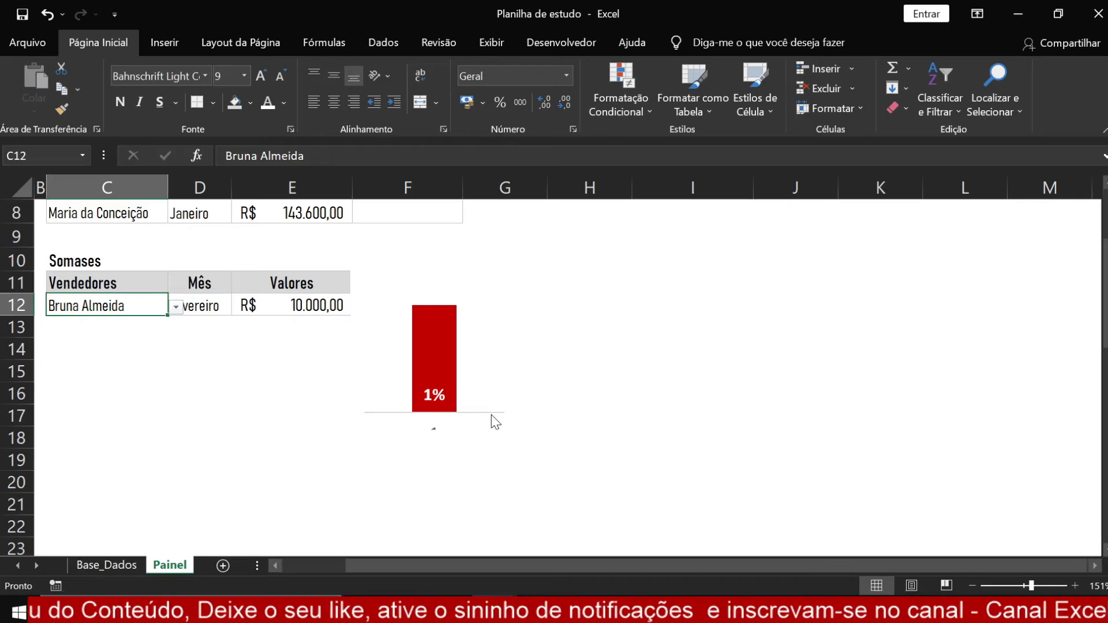
click(202, 305)
click(238, 307)
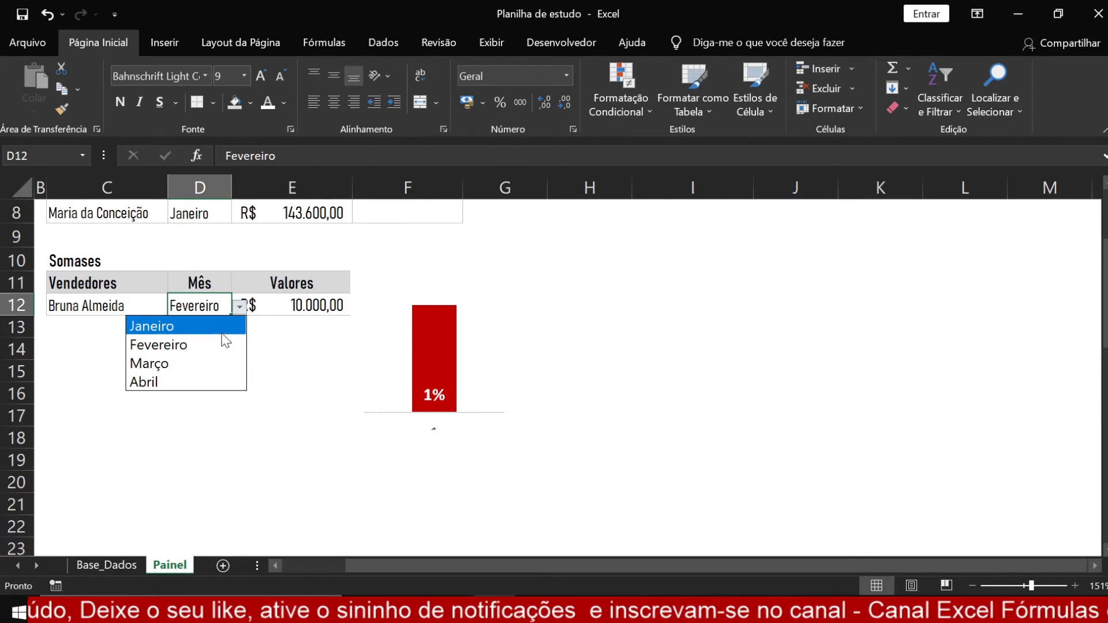
click(218, 329)
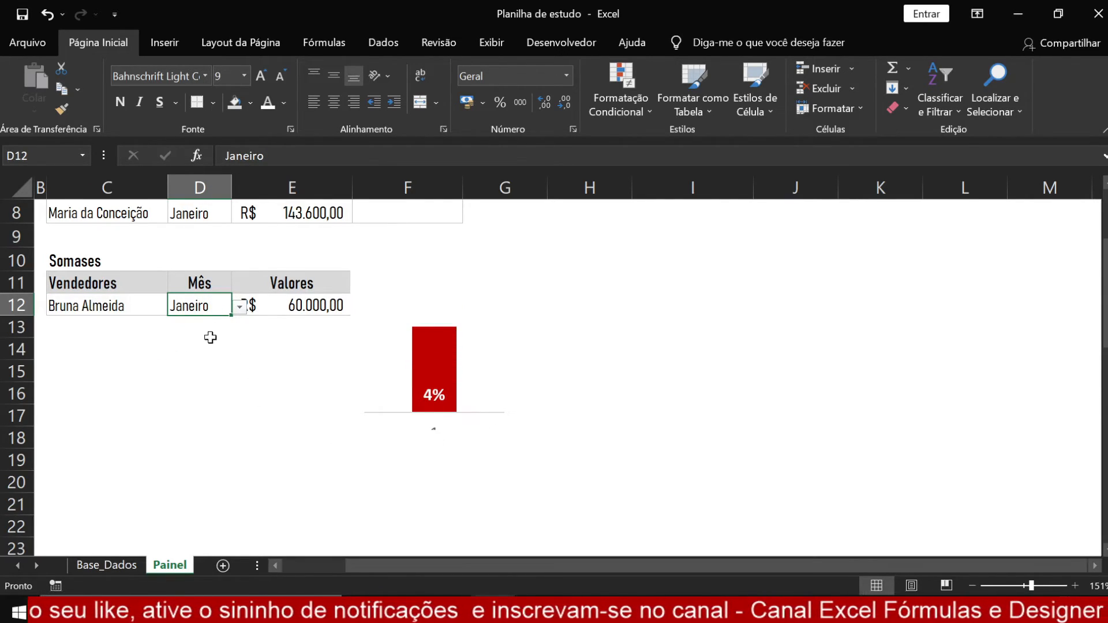
click(107, 306)
click(298, 310)
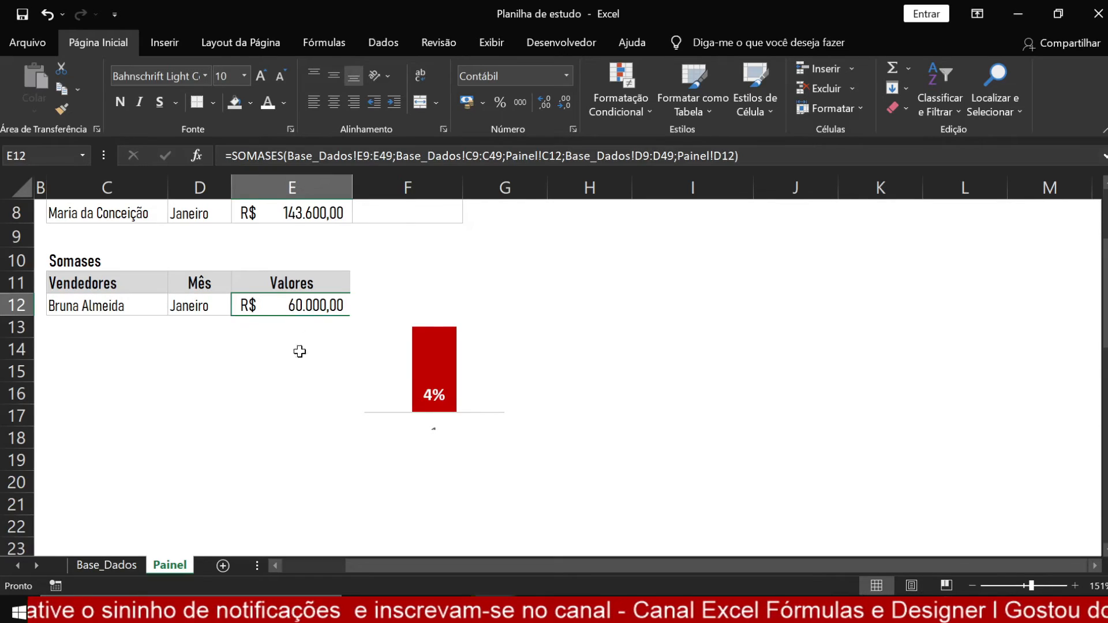
Move the percentage column chart slightly up beside the Somases table and deselect it
scroll(90, 446, up, 2)
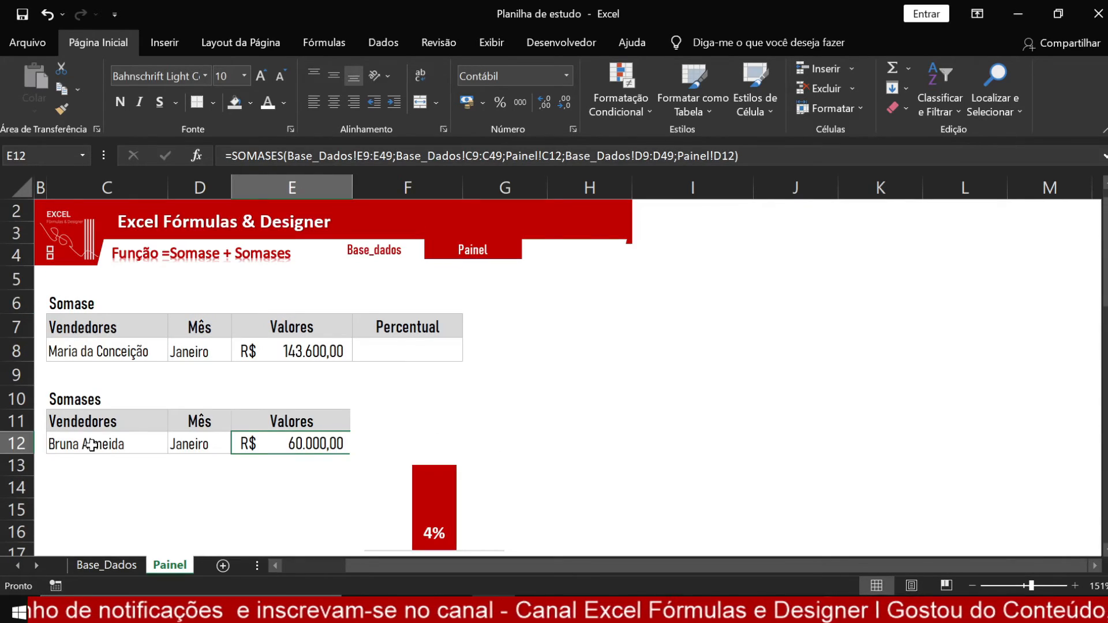
click(461, 444)
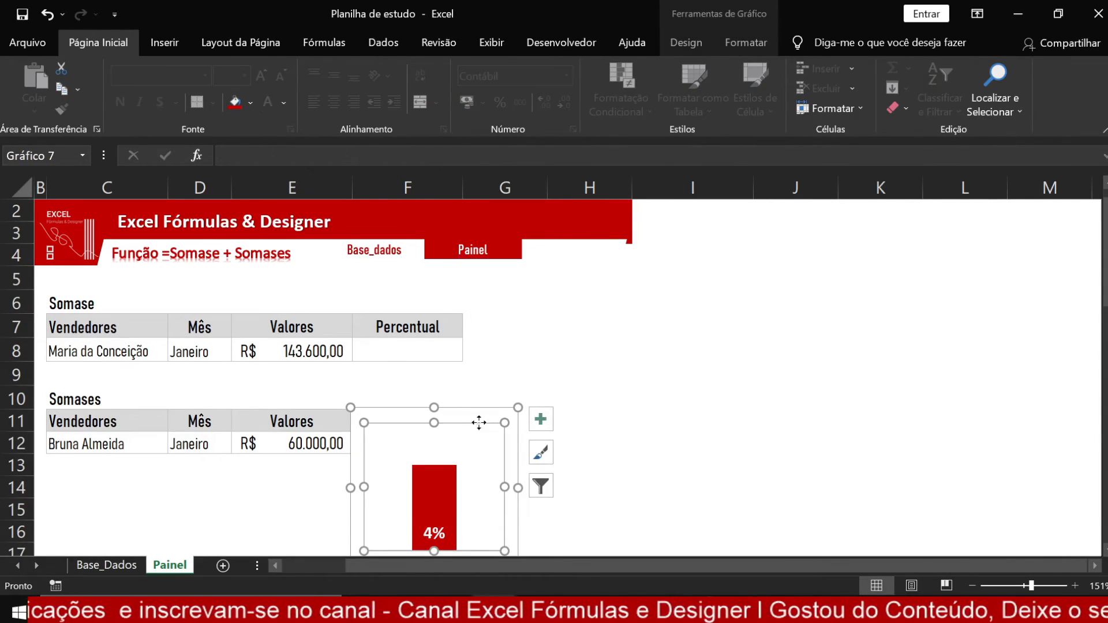
drag(477, 415, 478, 379)
click(676, 417)
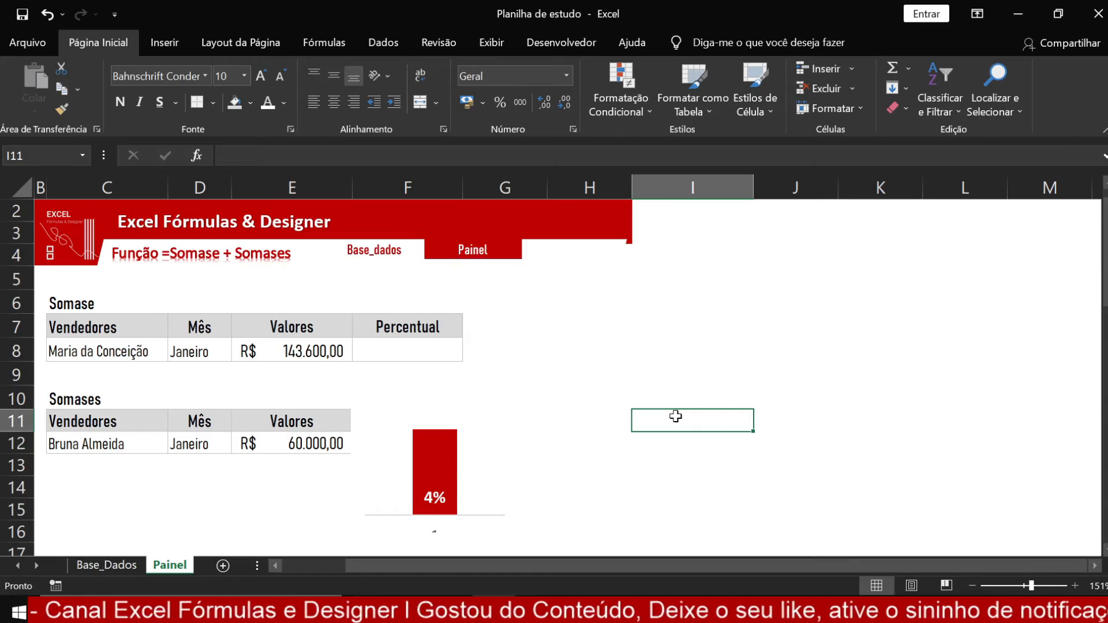